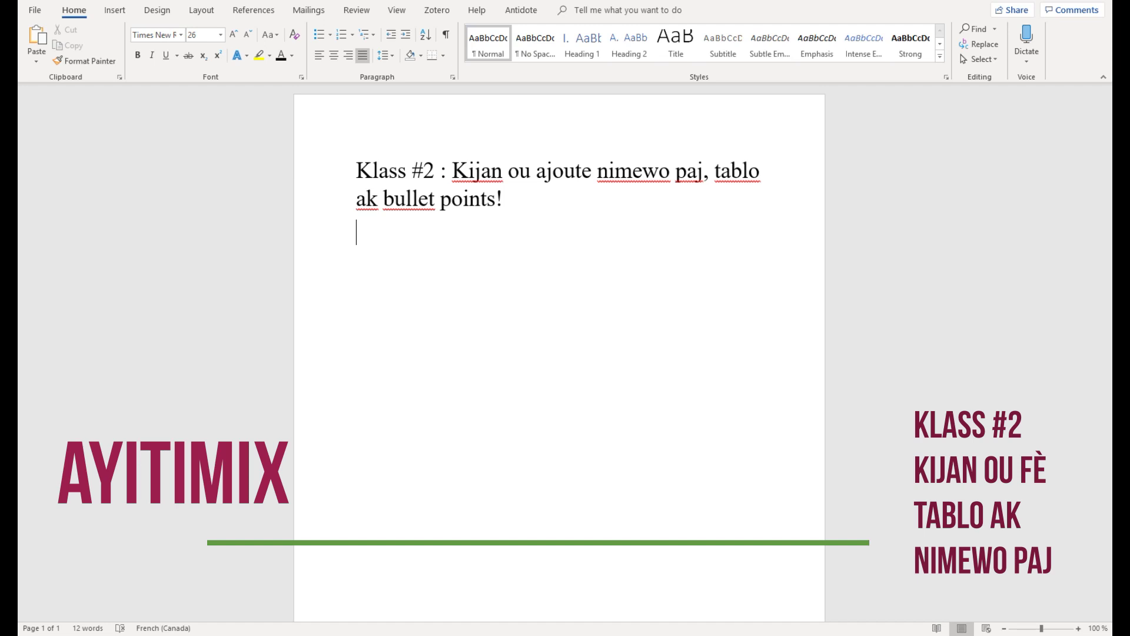
scroll(598, 182, down, 3)
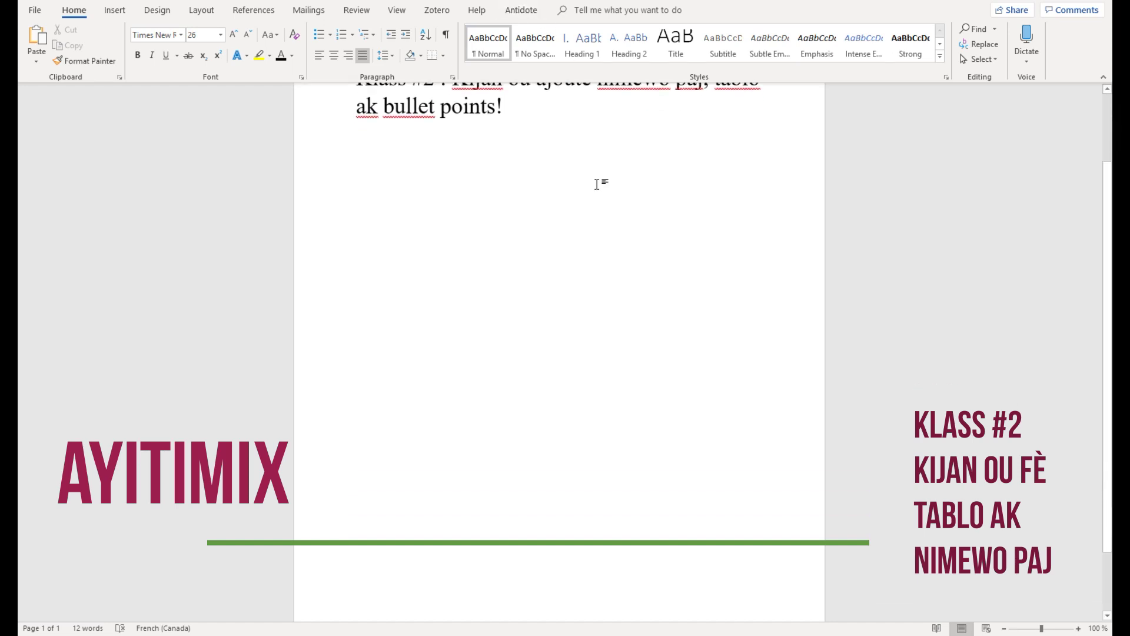
scroll(598, 184, up, 3)
scroll(497, 328, down, 6)
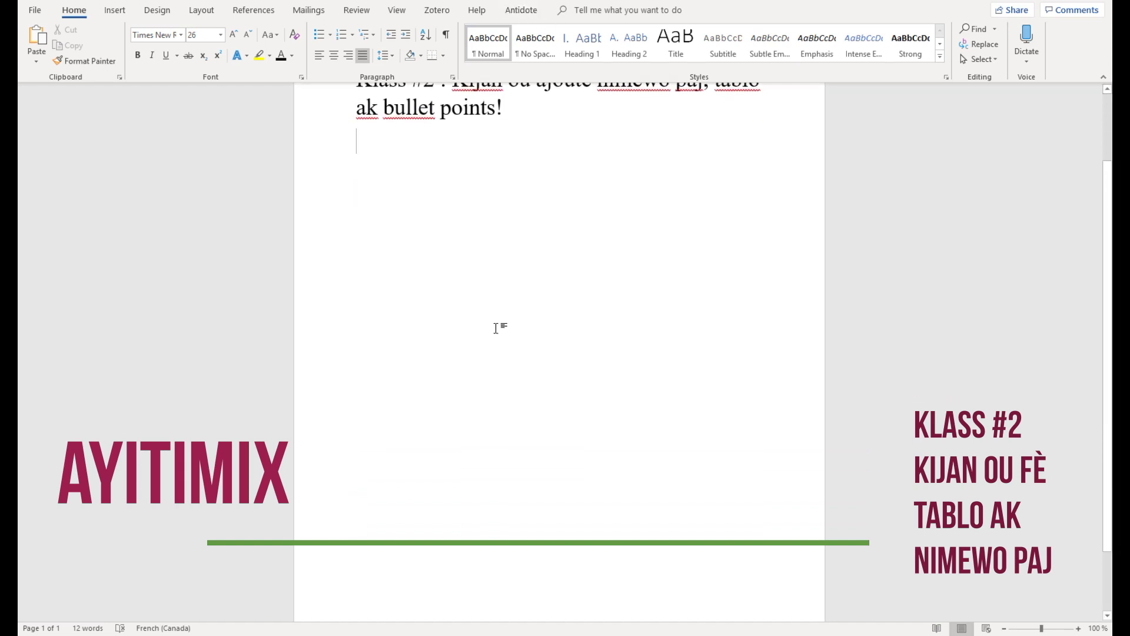
scroll(543, 449, up, 5)
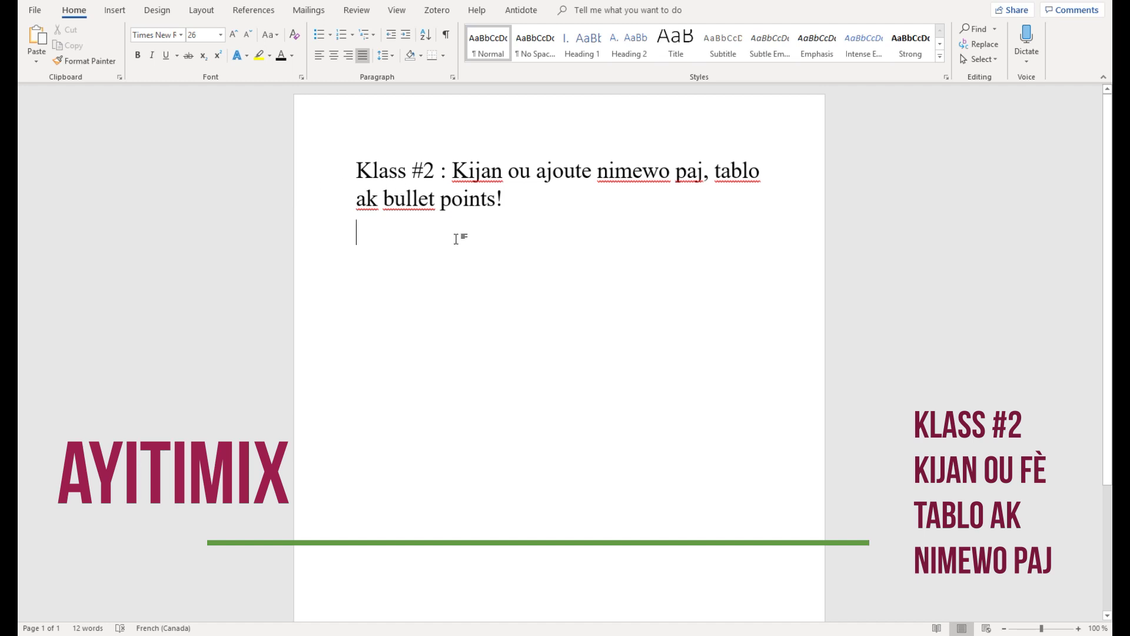
Browse the built-in page number styles available for the bottom of the page
click(114, 13)
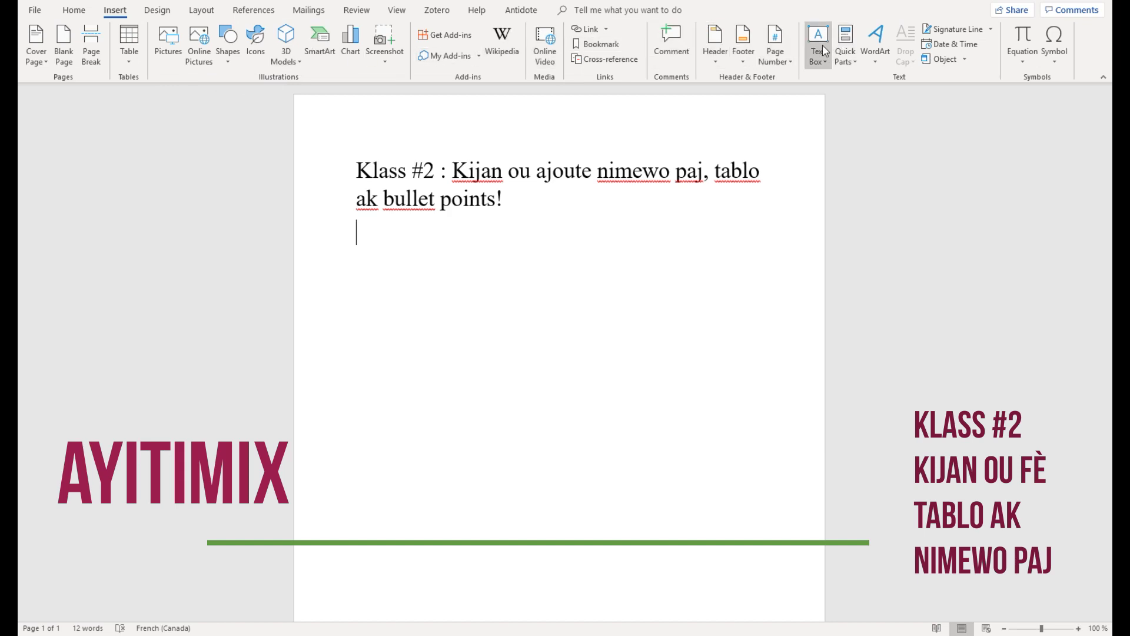
click(776, 52)
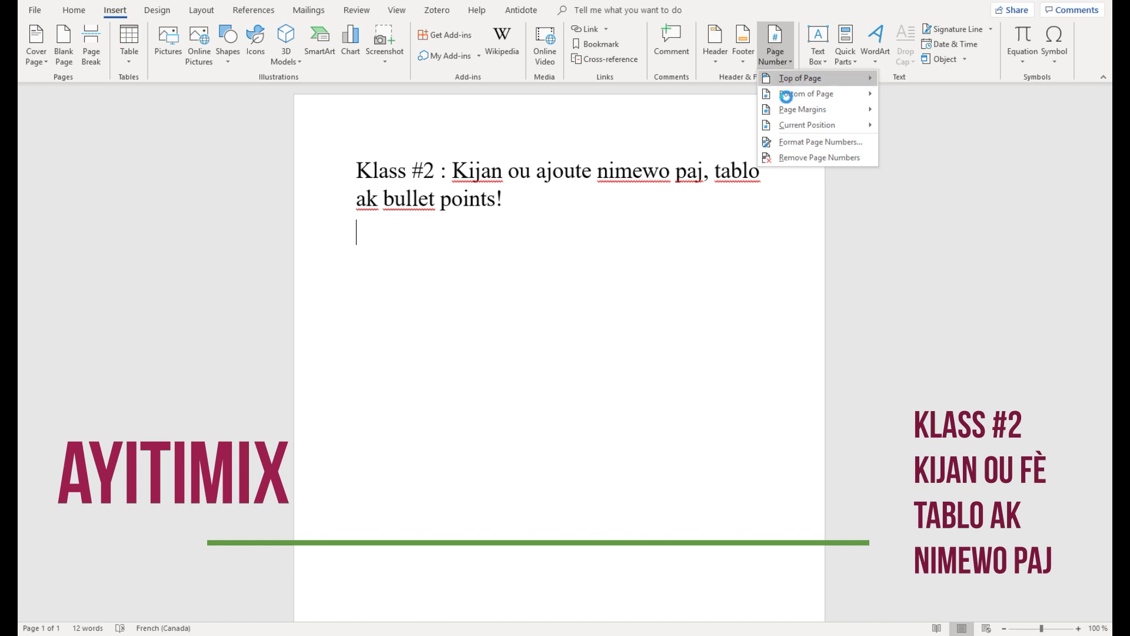
mouse_move(799, 86)
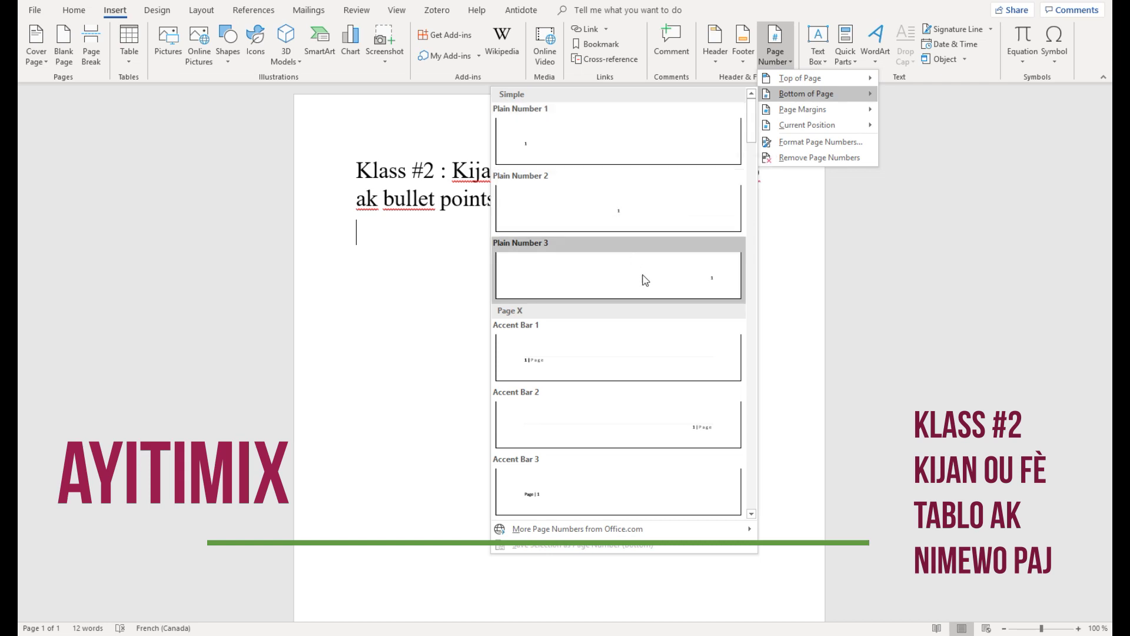
click(644, 357)
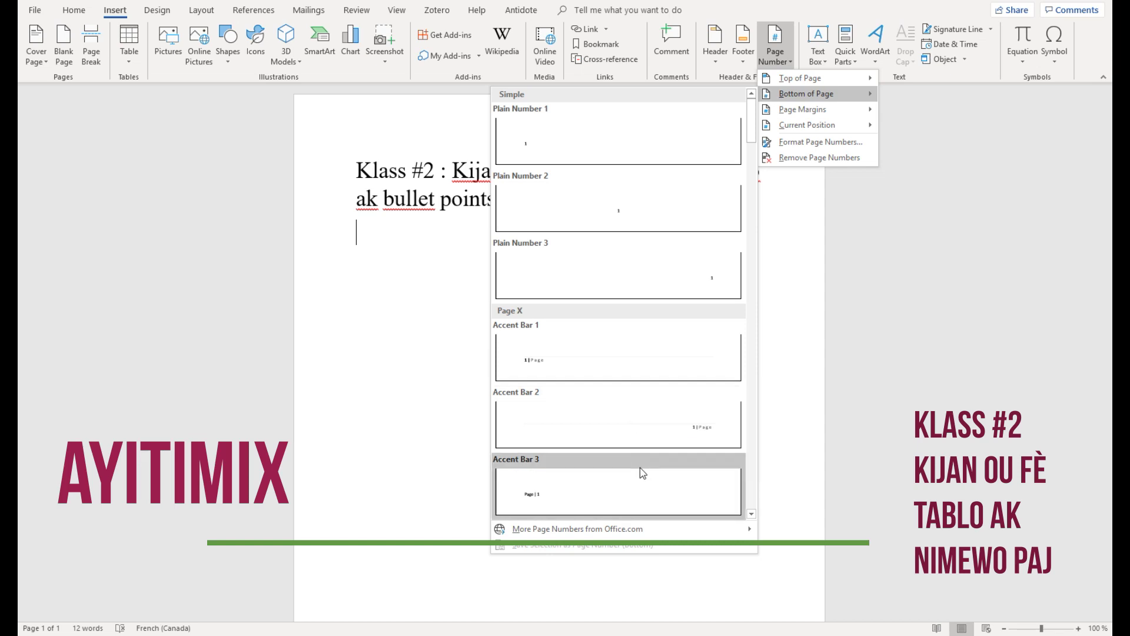
scroll(641, 447, down, 3)
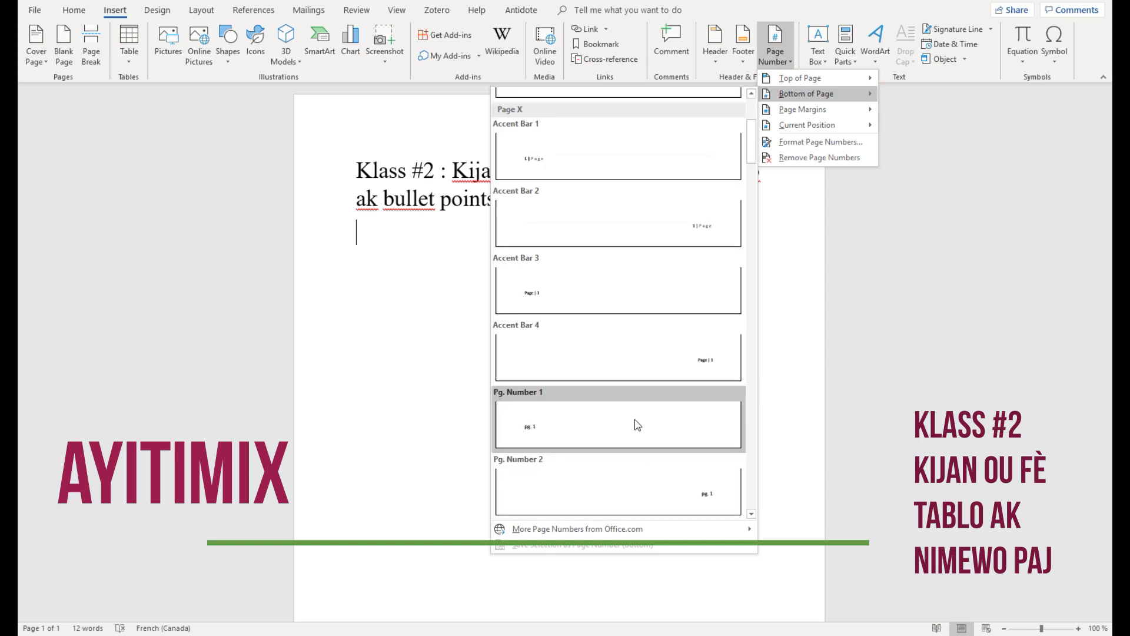
scroll(637, 425, down, 5)
scroll(659, 302, down, 3)
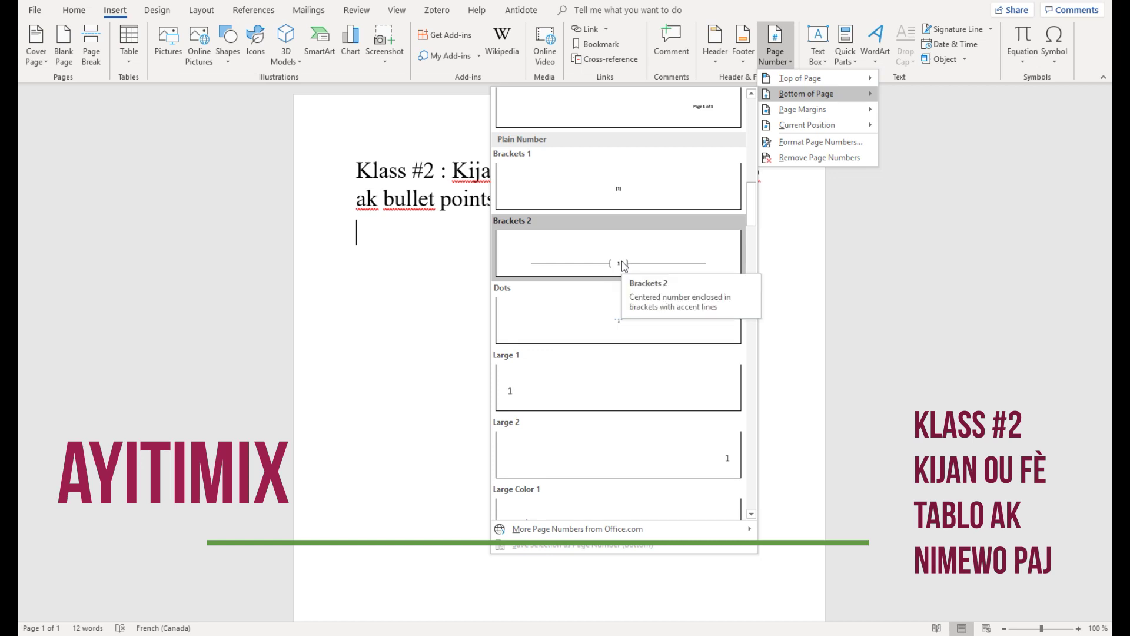
scroll(623, 270, down, 6)
scroll(621, 273, down, 3)
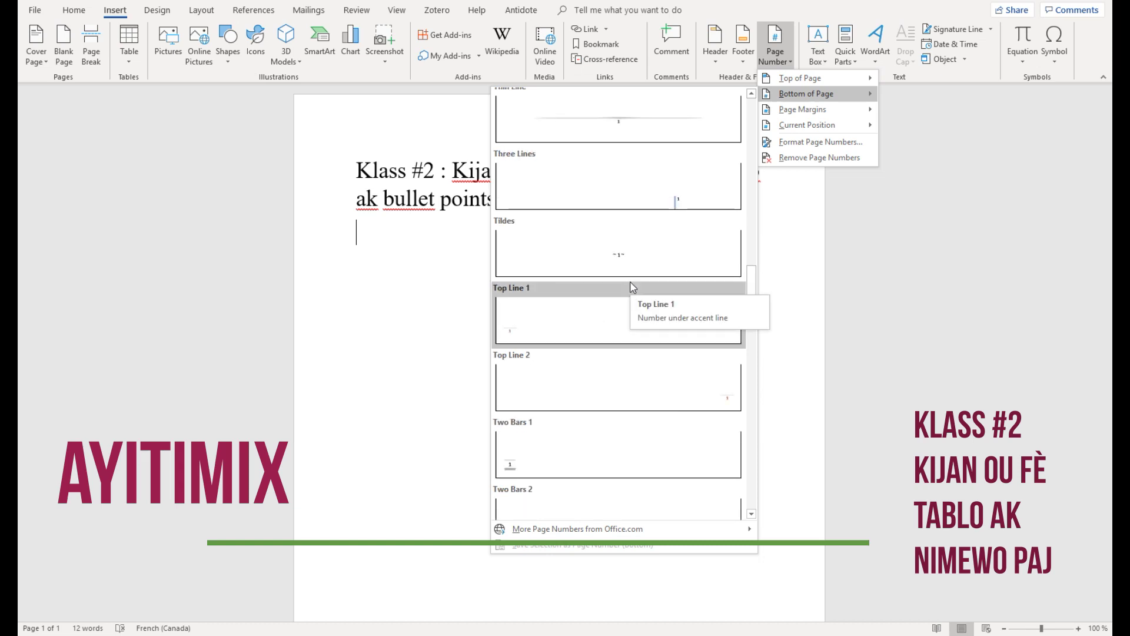
scroll(633, 288, up, 10)
scroll(633, 287, up, 5)
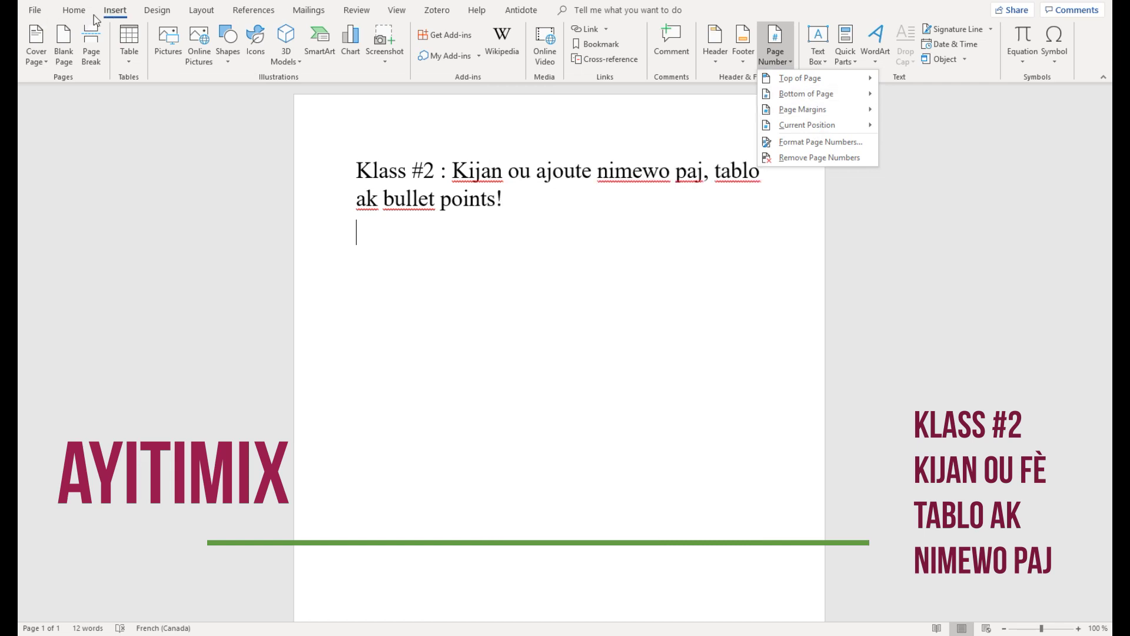
Insert a page number at the bottom of the page using the Accent Bar 4 style
click(113, 13)
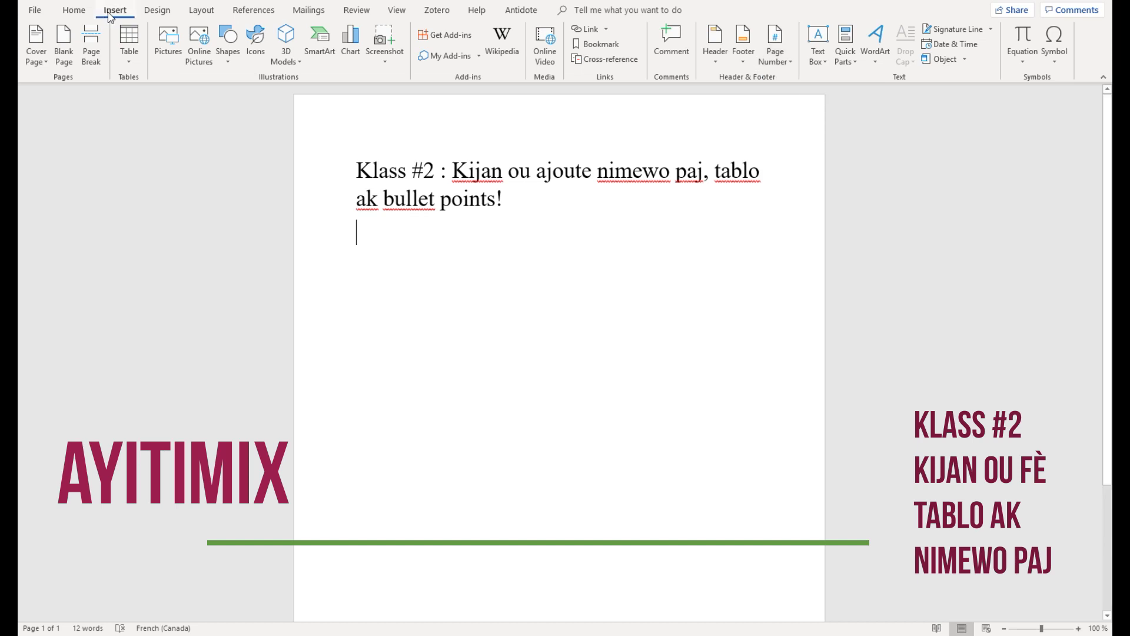
click(75, 9)
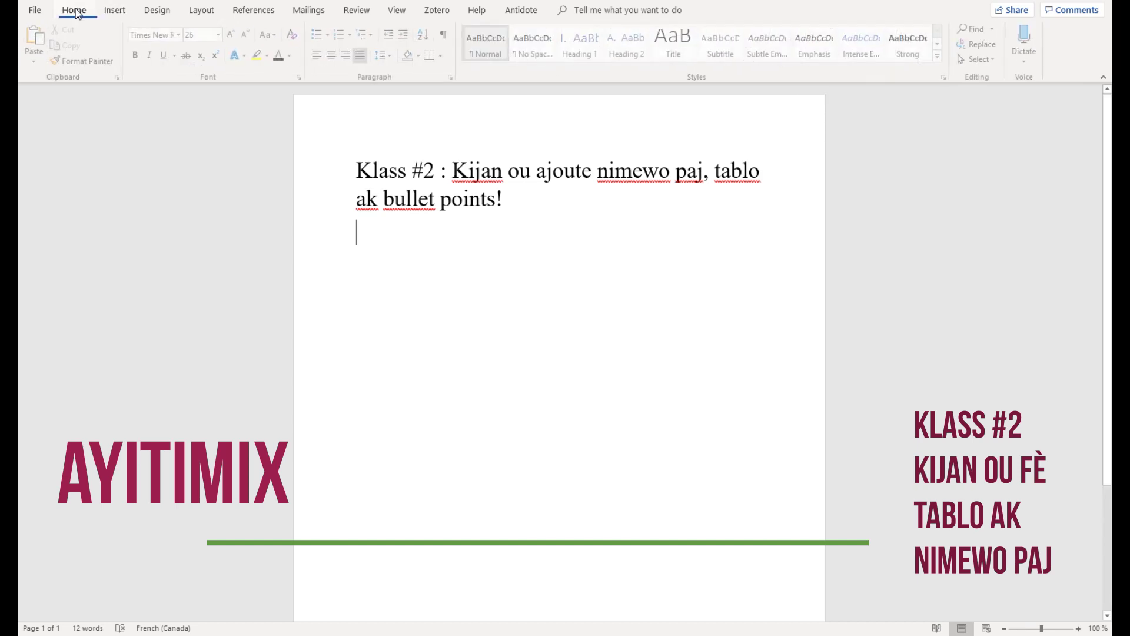
click(112, 14)
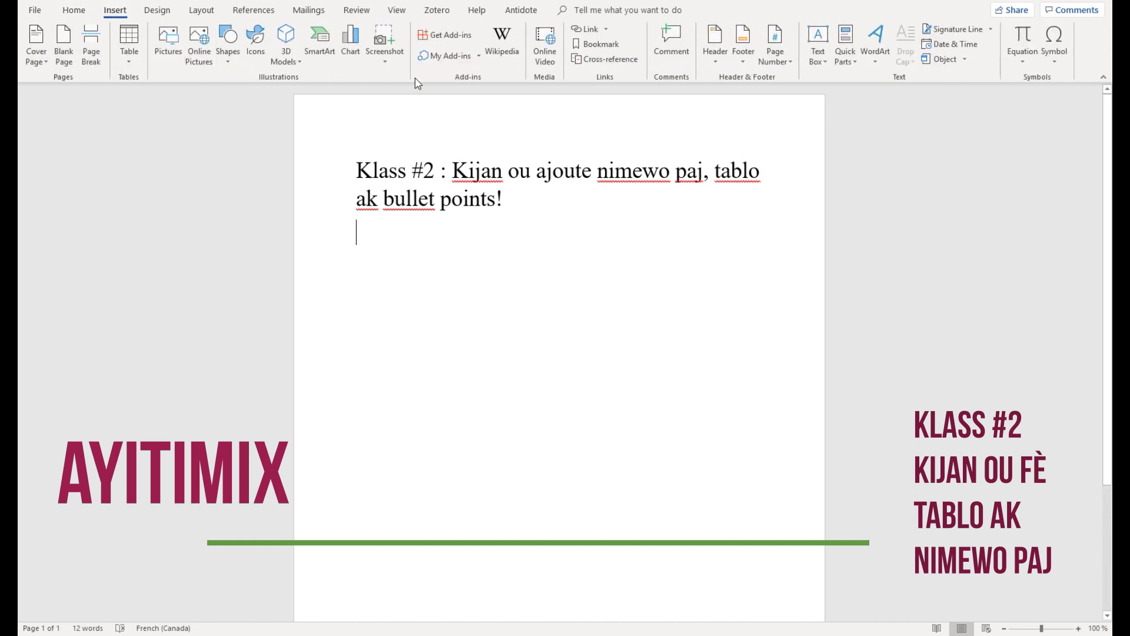
click(782, 40)
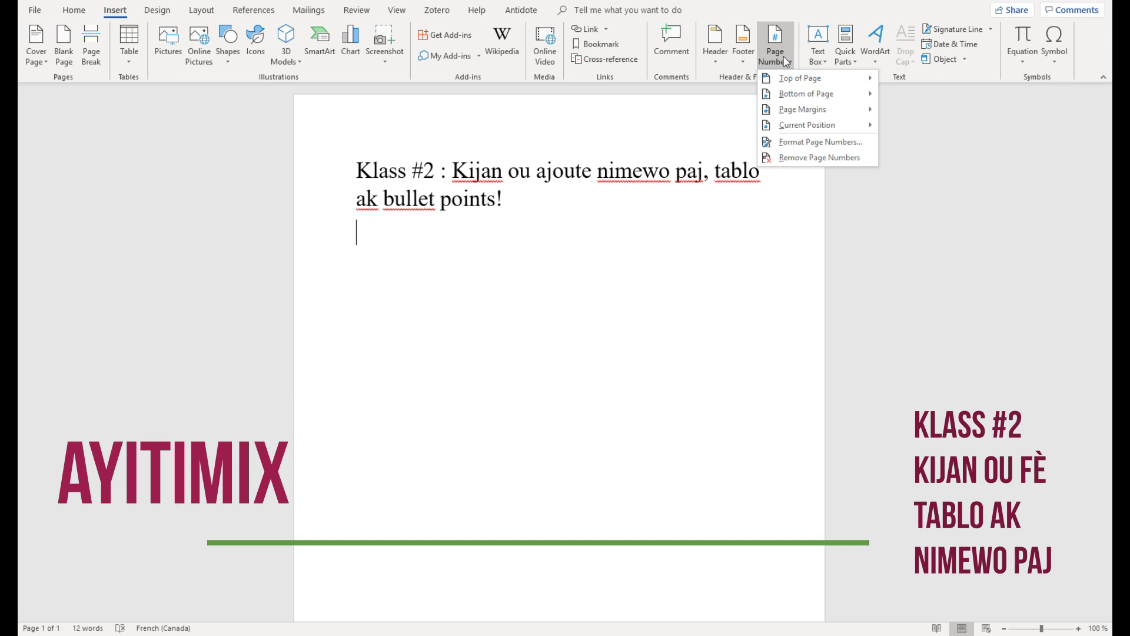
mouse_move(795, 96)
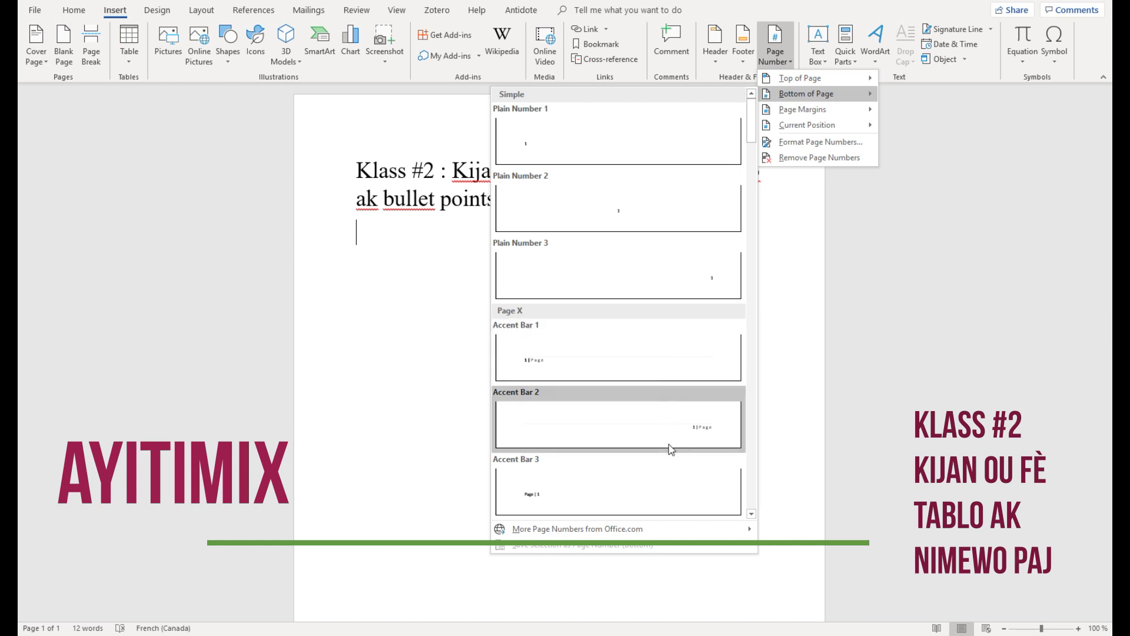
scroll(671, 449, down, 3)
scroll(666, 428, down, 3)
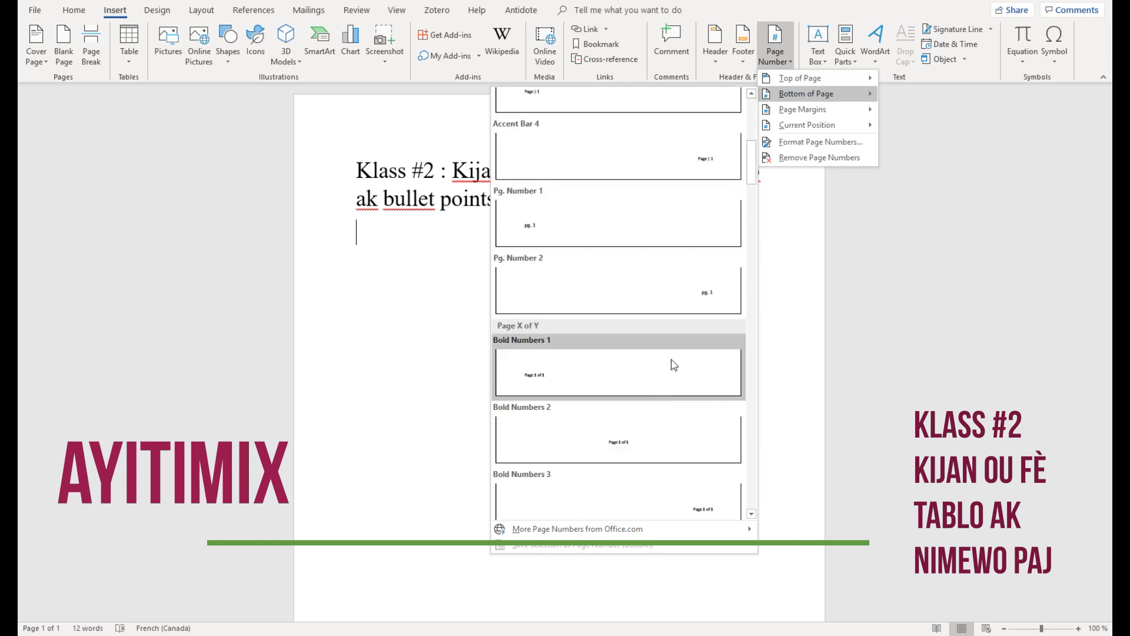
click(707, 157)
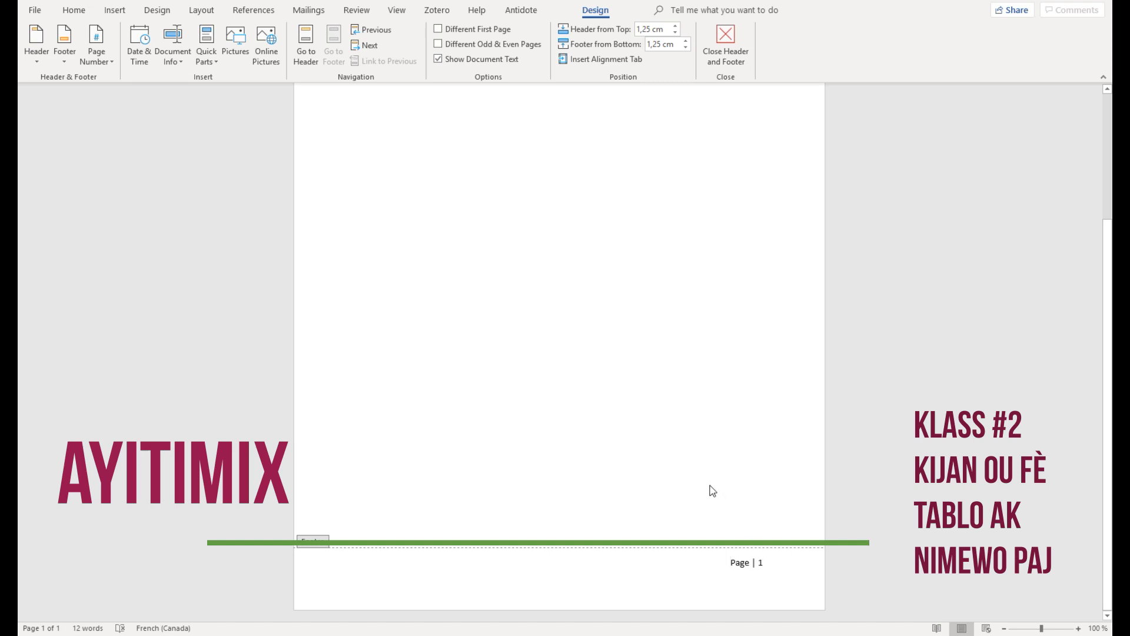
Examine the page's header area and the page number in its footer, placing the cursor in the header
scroll(538, 418, up, 4)
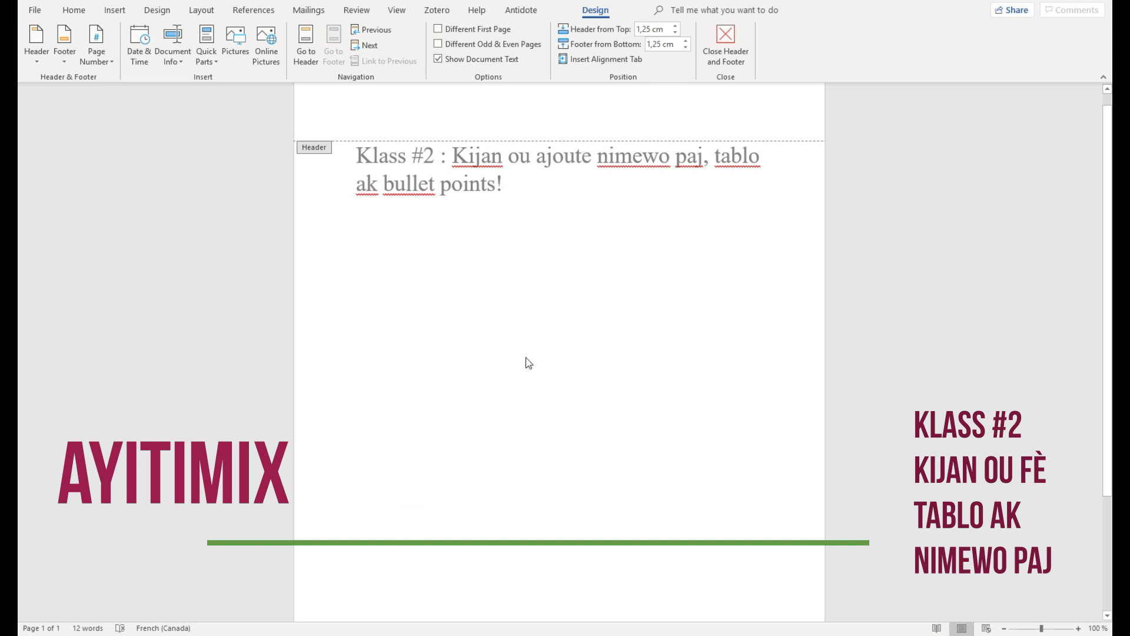
scroll(528, 363, down, 4)
click(722, 595)
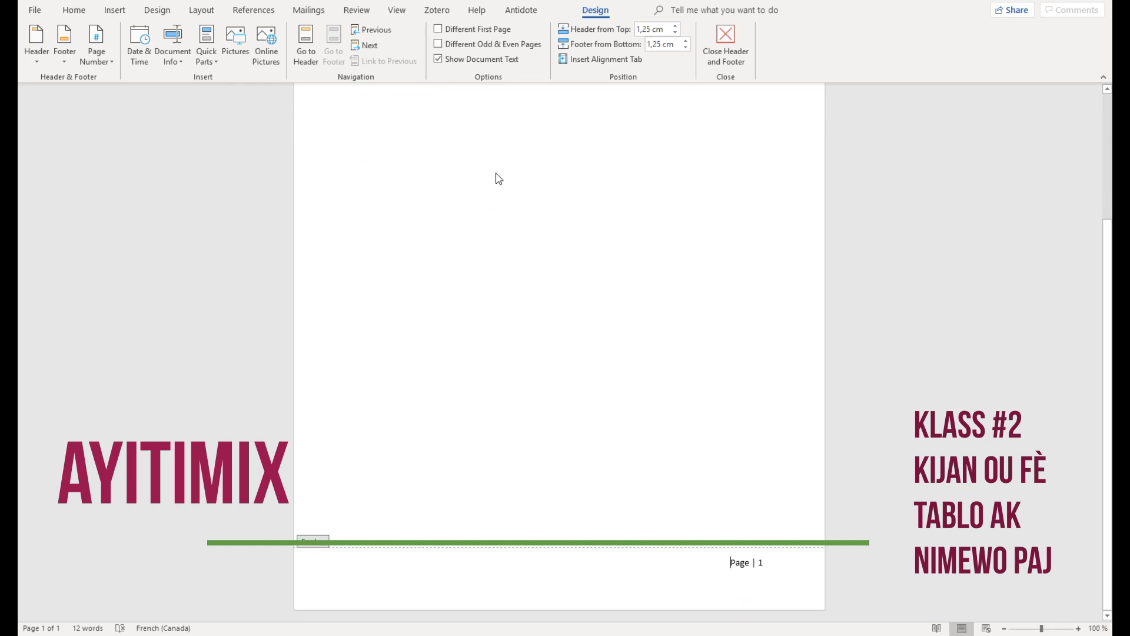
scroll(499, 233, up, 4)
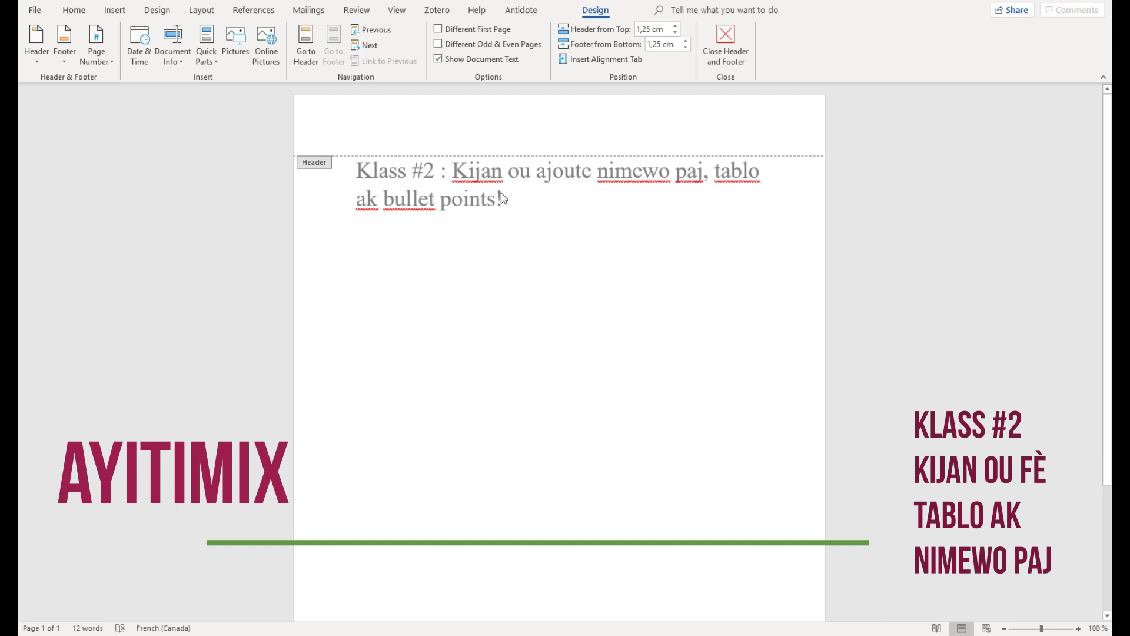
click(65, 16)
click(508, 152)
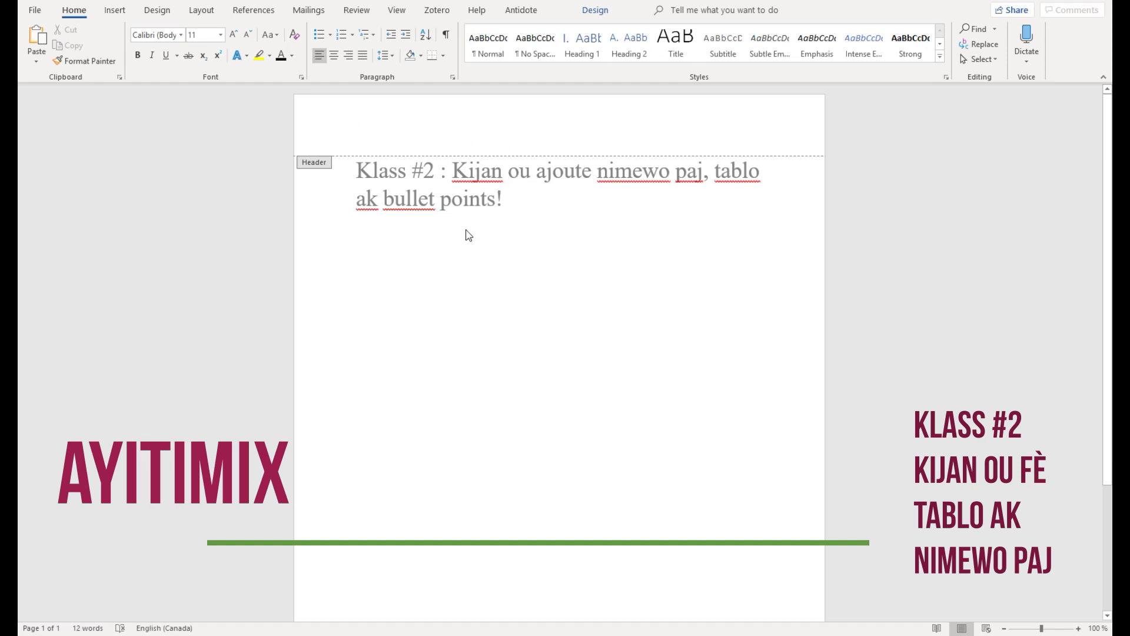
scroll(470, 232, down, 2)
scroll(469, 232, up, 2)
scroll(471, 233, up, 1)
scroll(370, 153, down, 5)
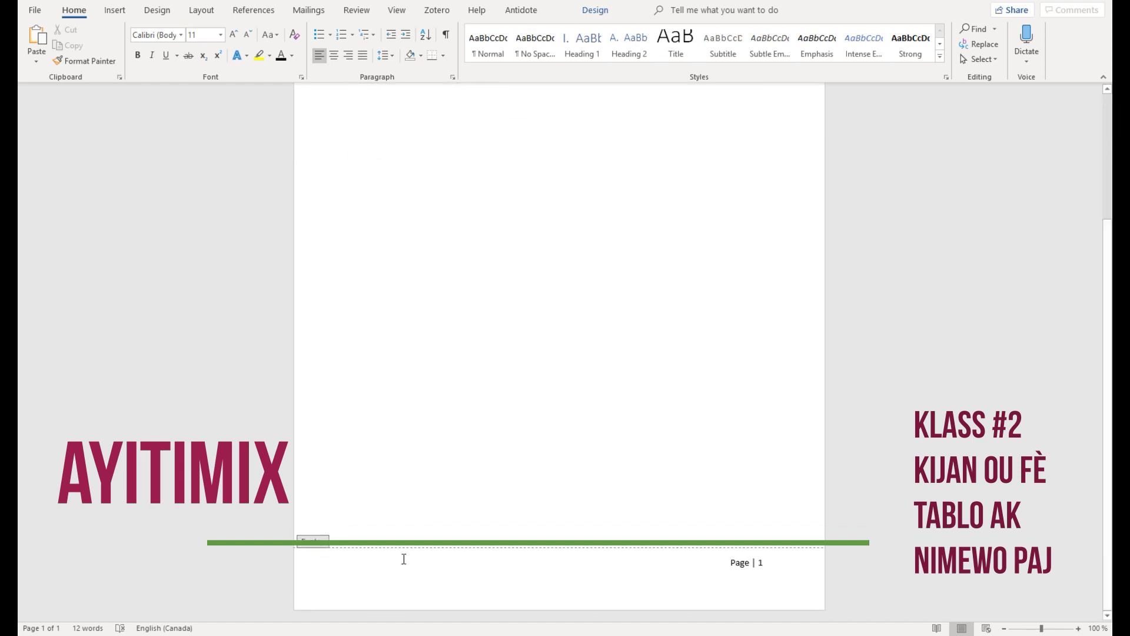
scroll(589, 515, up, 5)
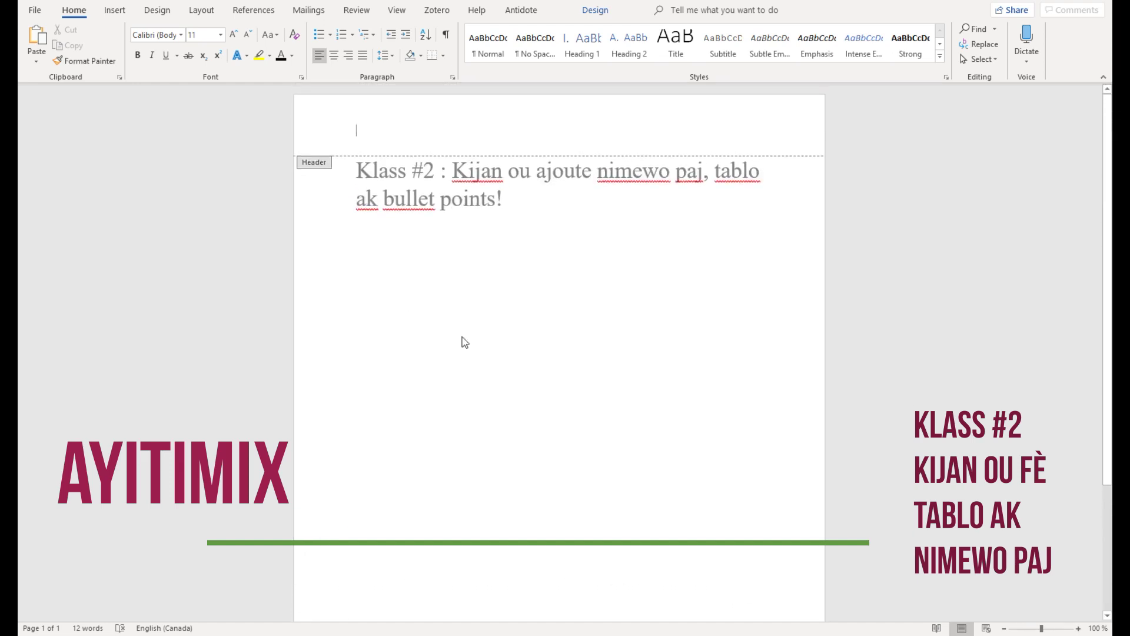
scroll(454, 565, down, 5)
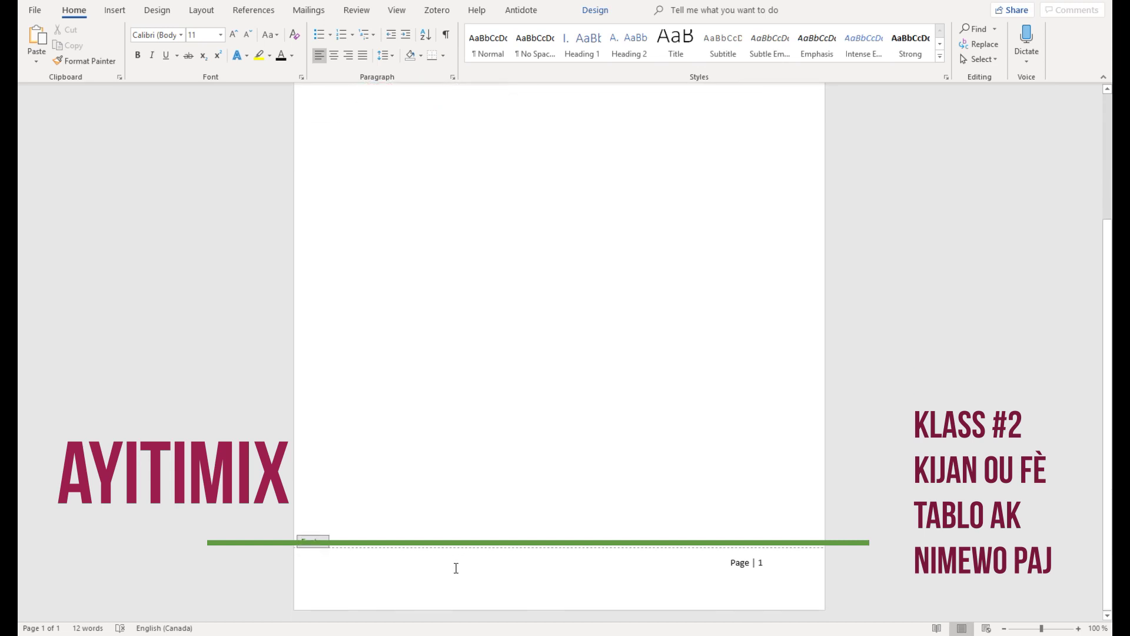
scroll(455, 568, up, 5)
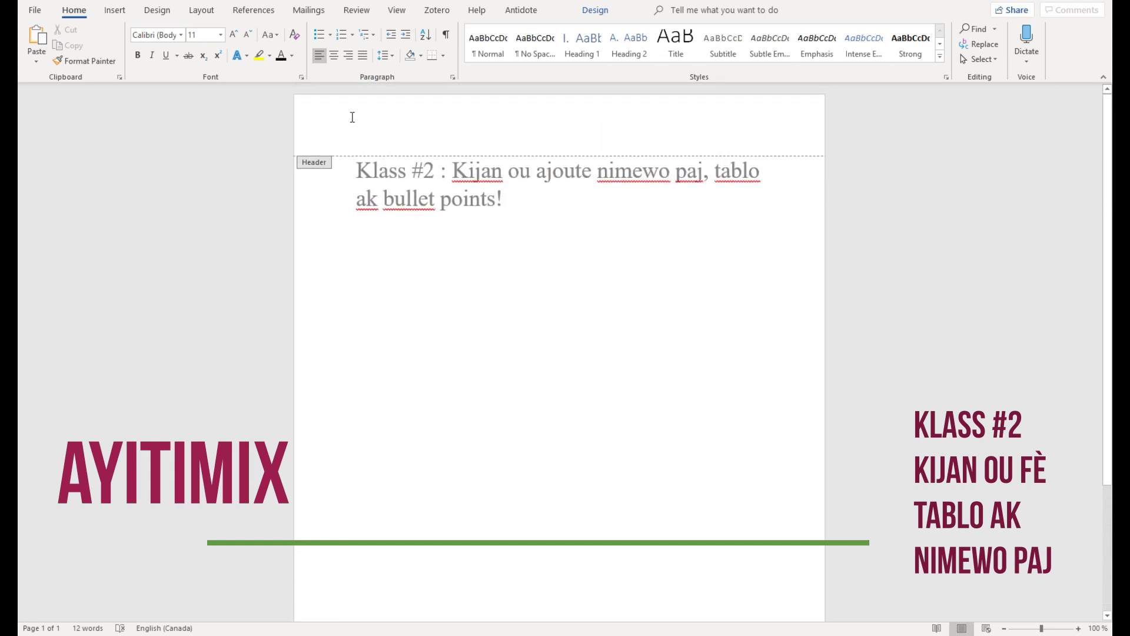
scroll(563, 396, down, 5)
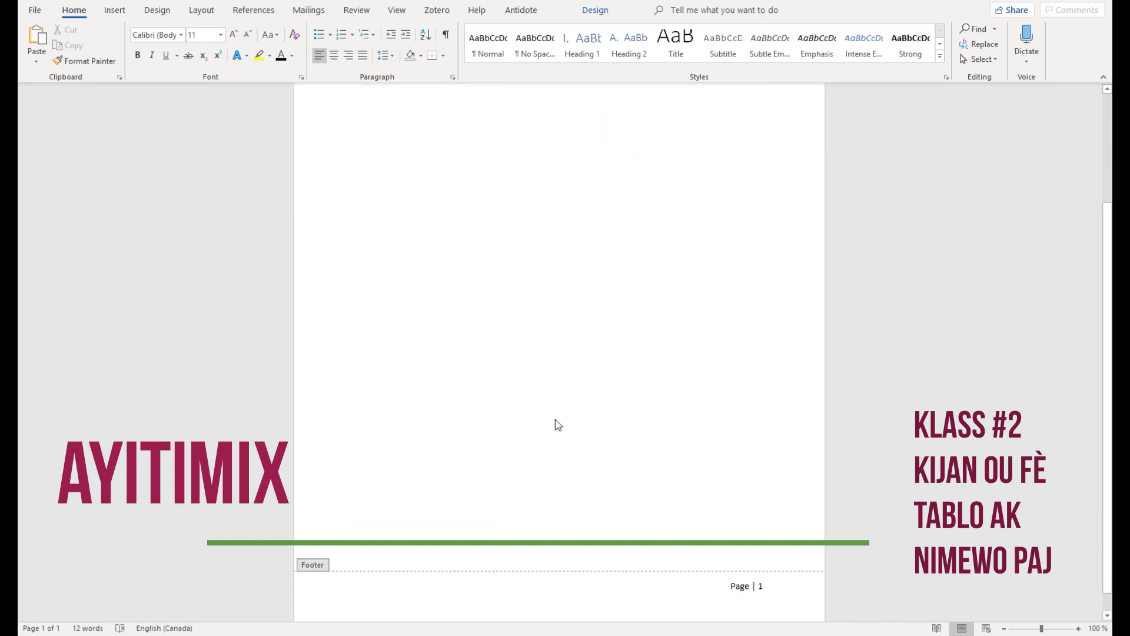
scroll(575, 595, up, 5)
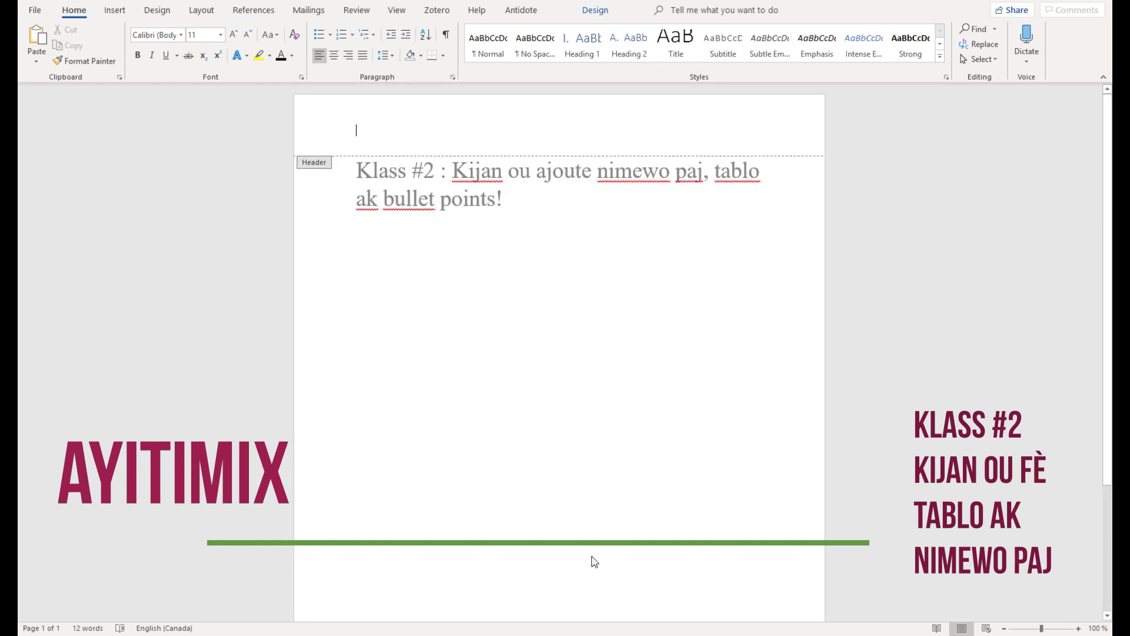
scroll(600, 560, down, 2)
scroll(604, 560, down, 3)
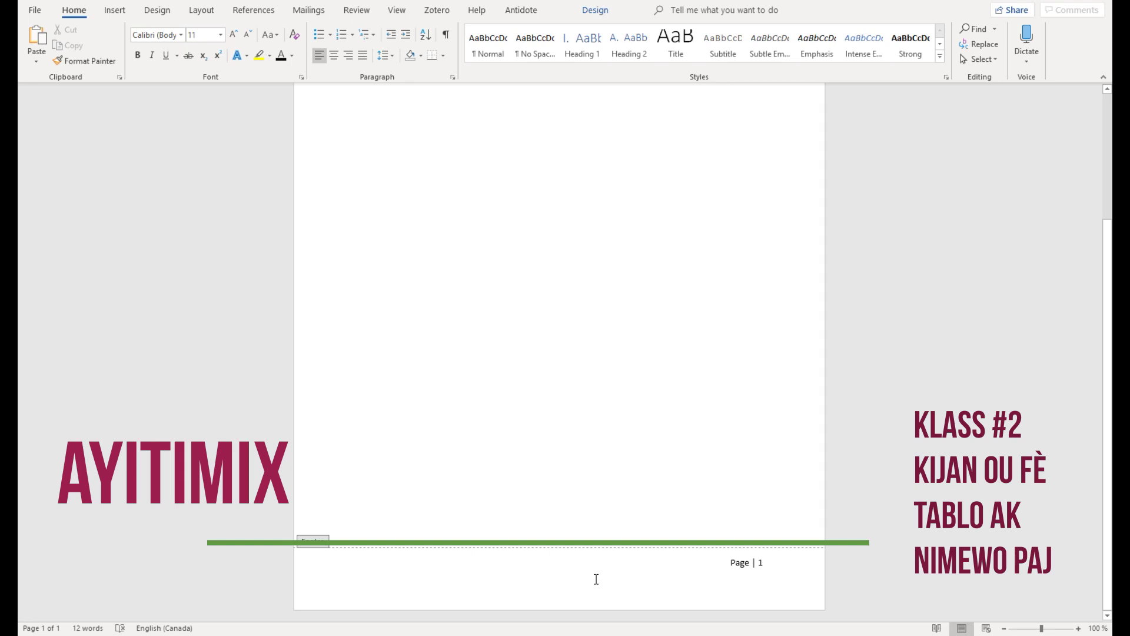
scroll(551, 583, up, 6)
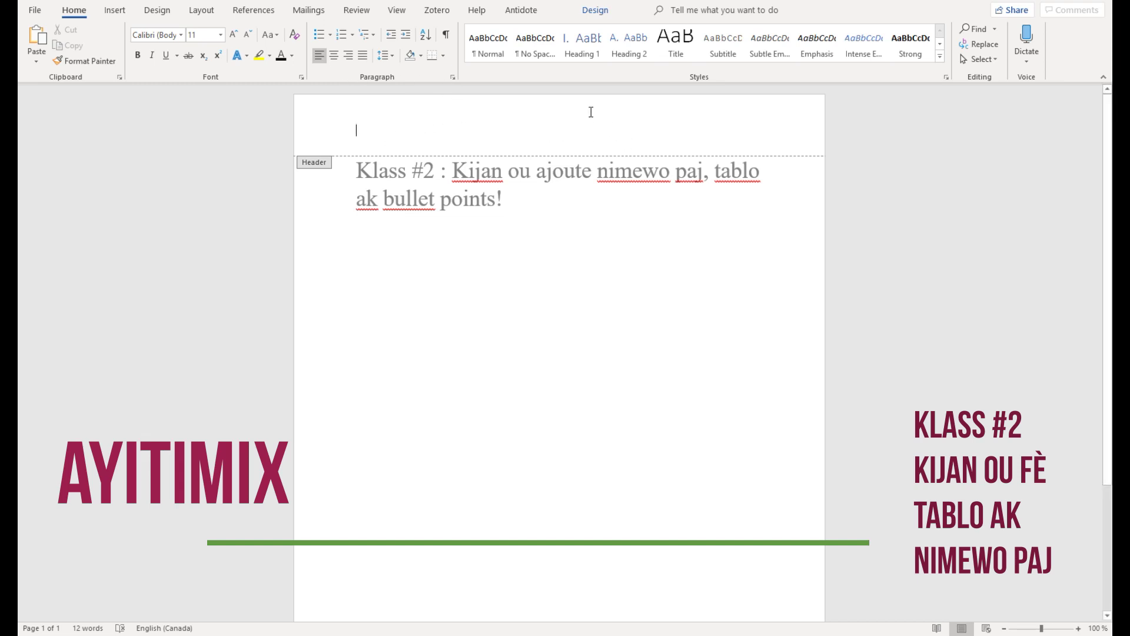
scroll(503, 143, down, 1)
scroll(504, 141, down, 3)
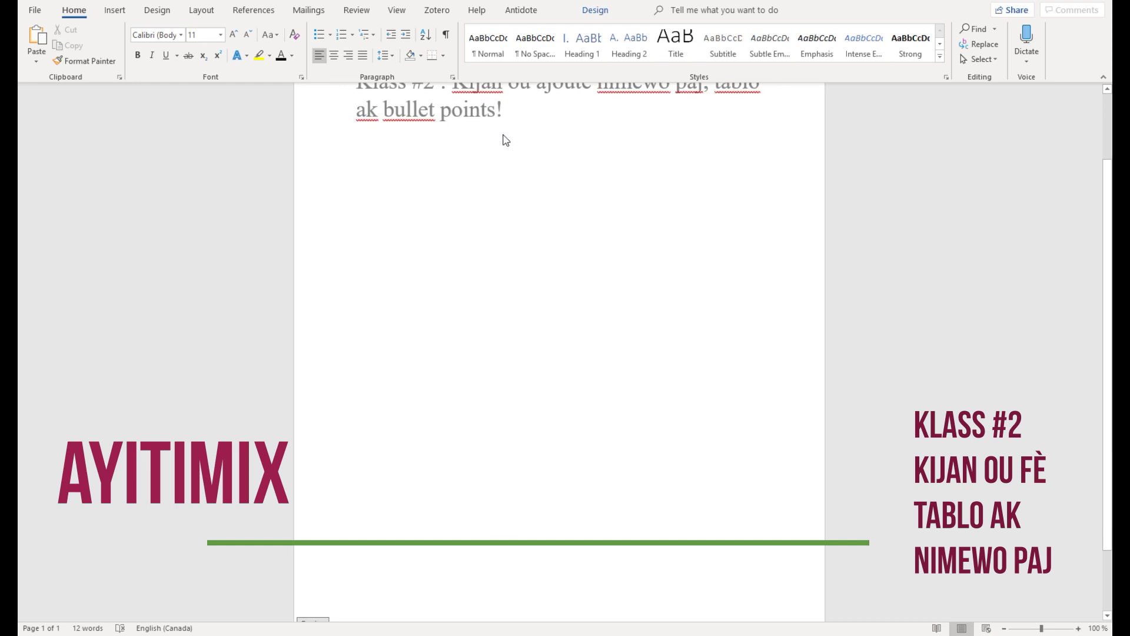
scroll(500, 123, up, 4)
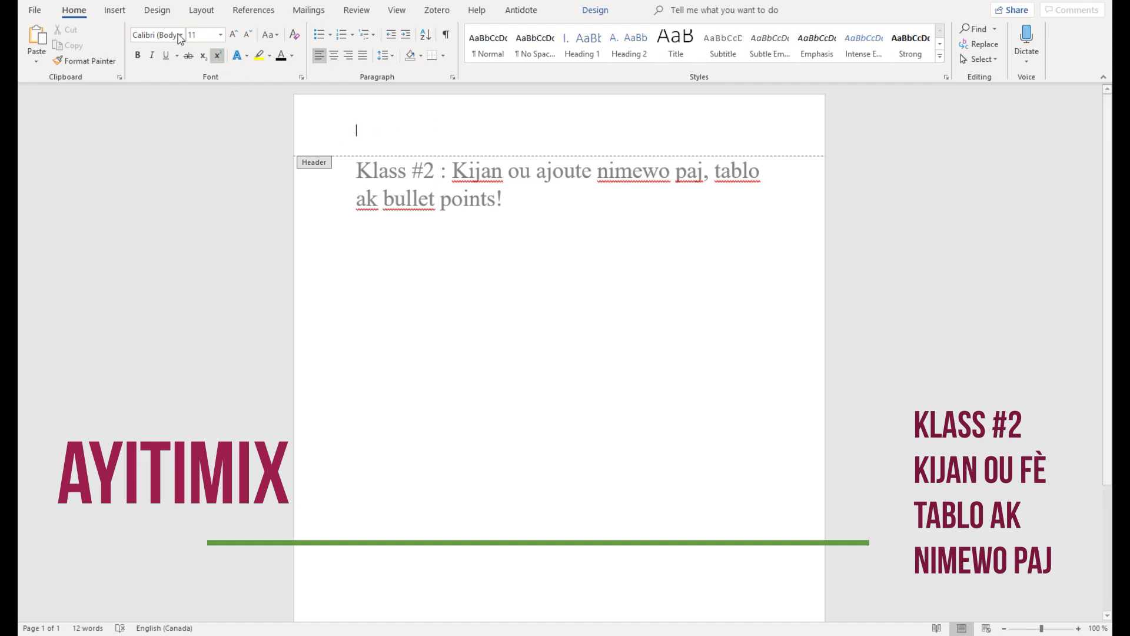
Replace the footer page number with the Plain Number 3 style at the bottom of the page
click(108, 11)
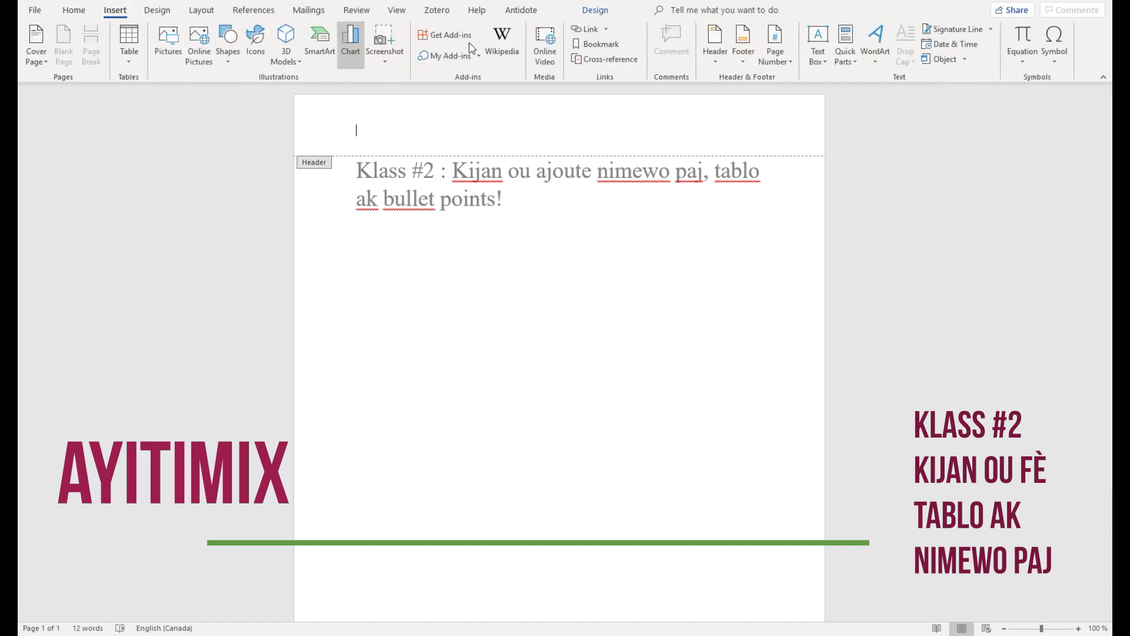
click(780, 47)
mouse_move(796, 97)
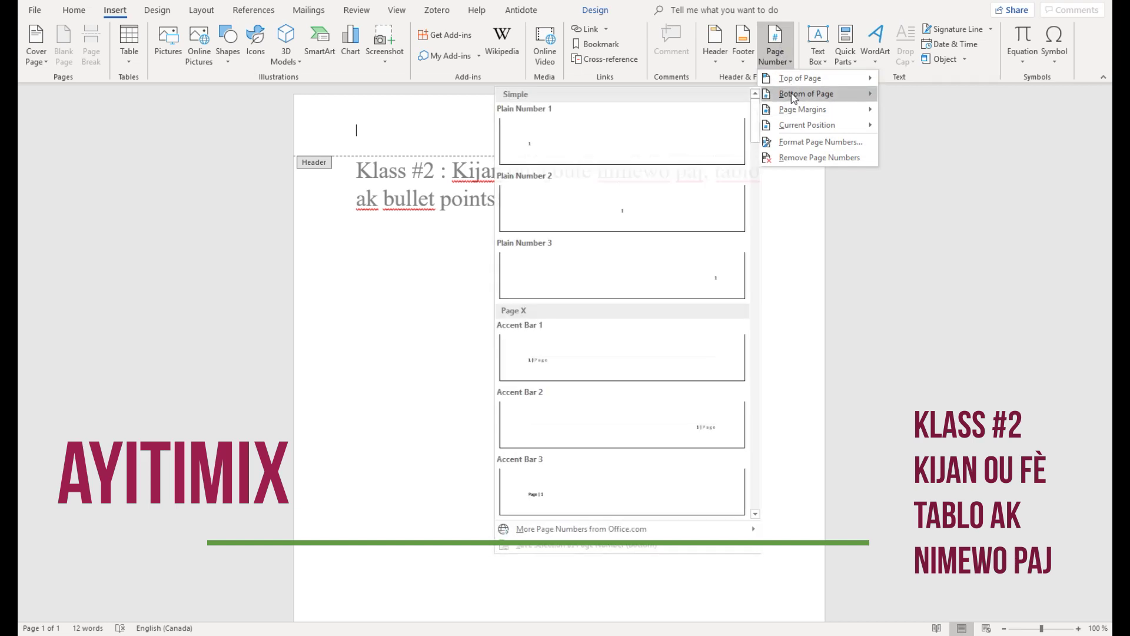
click(698, 274)
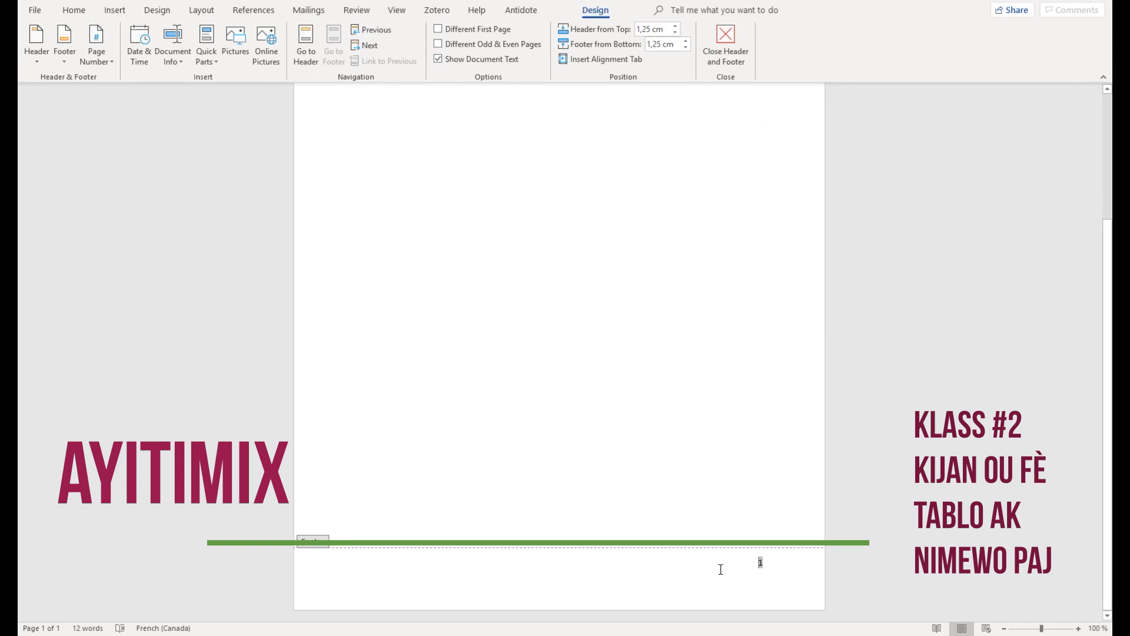
Enter the sample text "hhhhhhhhhhhhh" in the page header
scroll(589, 442, up, 3)
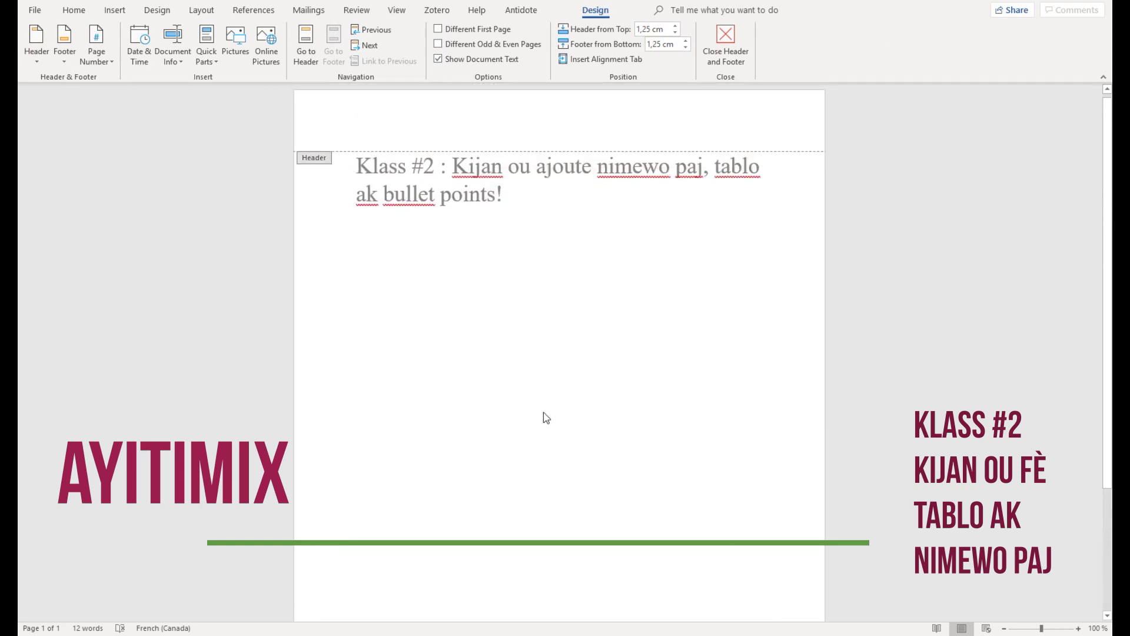
click(323, 159)
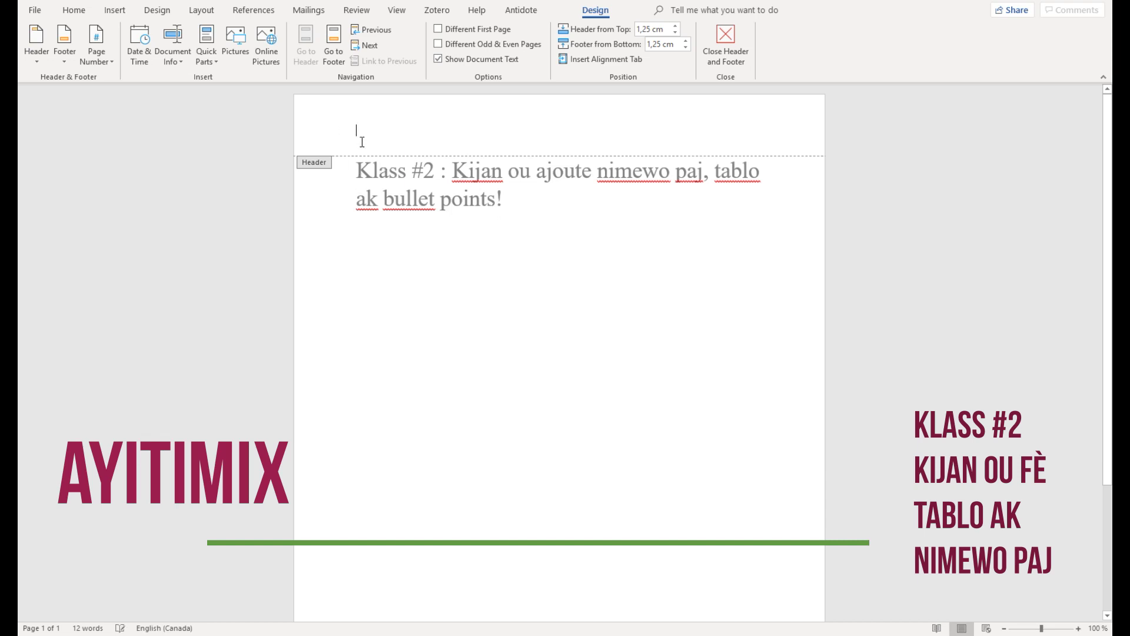
text(h)
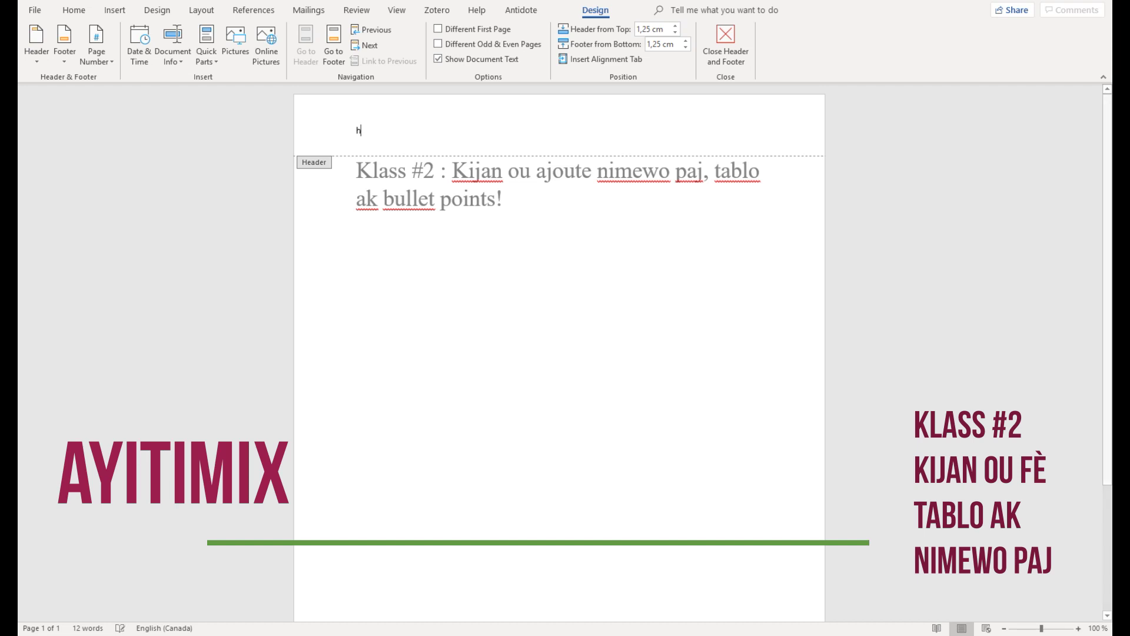
text(hhhhhhhhhhhh)
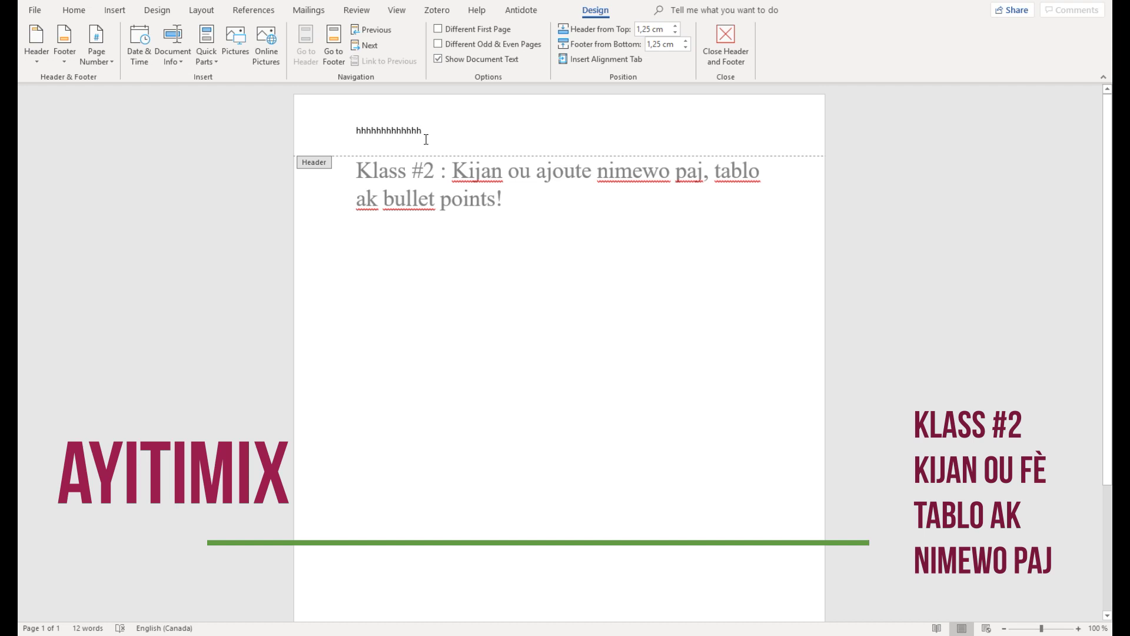
Delete the sample text from the header and close header and footer editing
key(BackSpace)
key(BackSpace)
key(BackSpace)
key(BackSpace)
key(BackSpace)
key(BackSpace)
key(BackSpace)
key(BackSpace)
key(BackSpace)
key(BackSpace)
key(BackSpace)
key(BackSpace)
key(BackSpace)
click(727, 40)
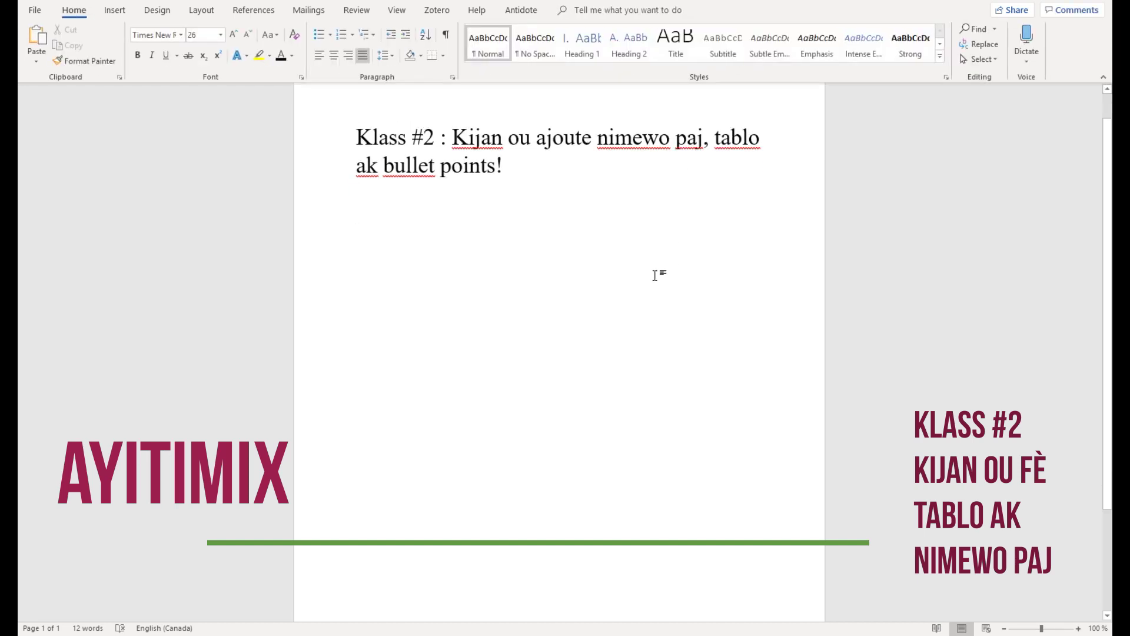
scroll(651, 276, down, 3)
scroll(651, 275, up, 3)
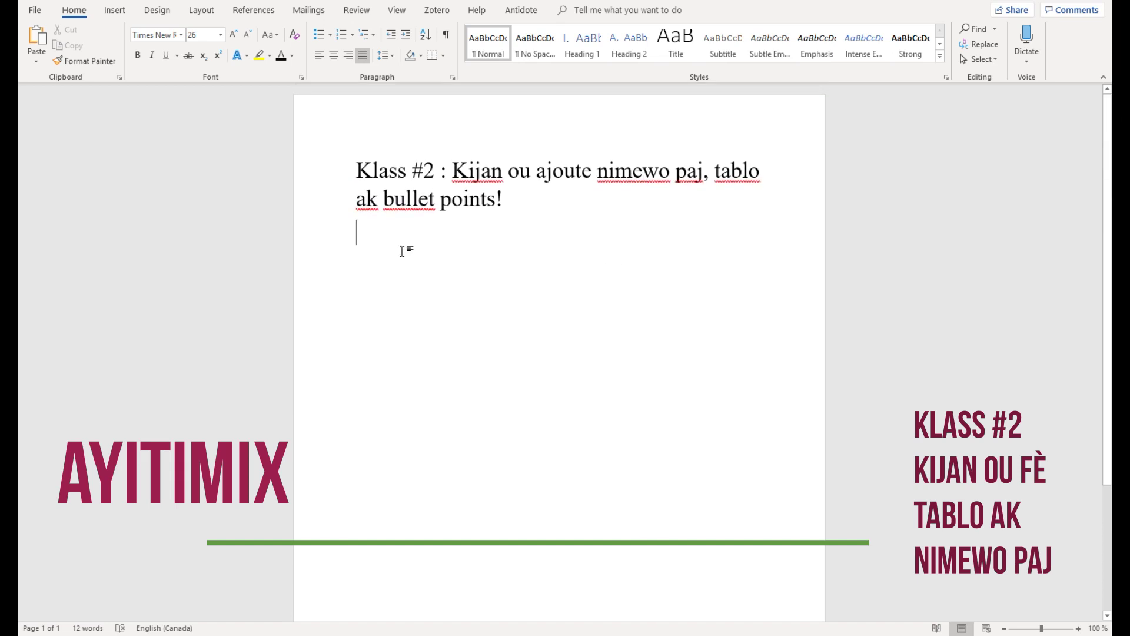
Insert a page number at the bottom of the page in the Plain Number 3 style, starting from the body text
click(363, 228)
click(114, 10)
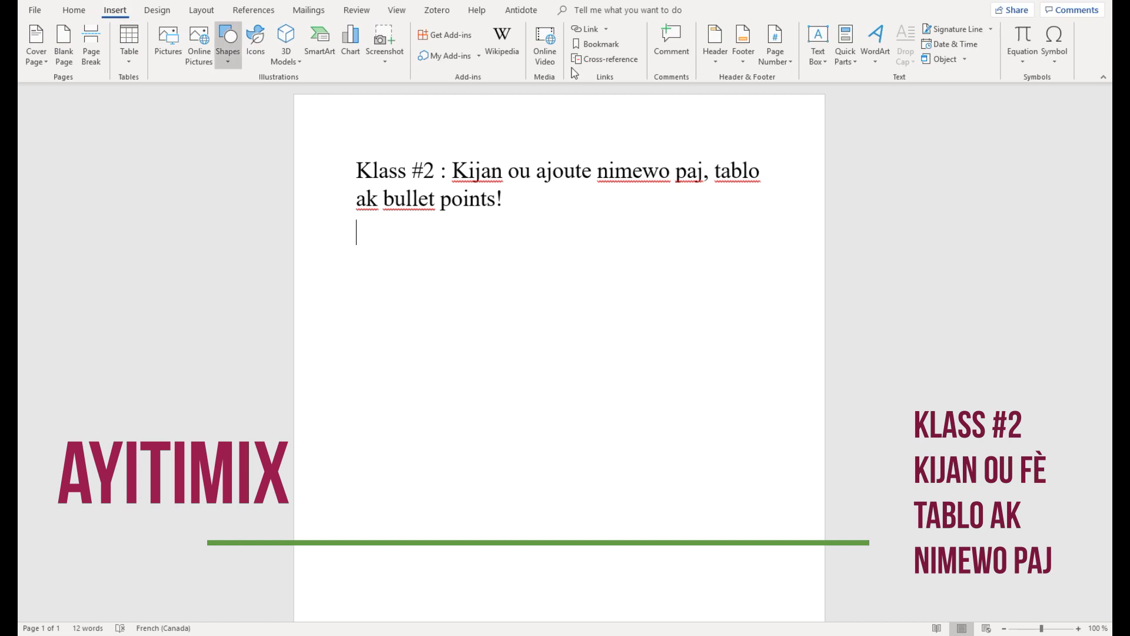
click(776, 53)
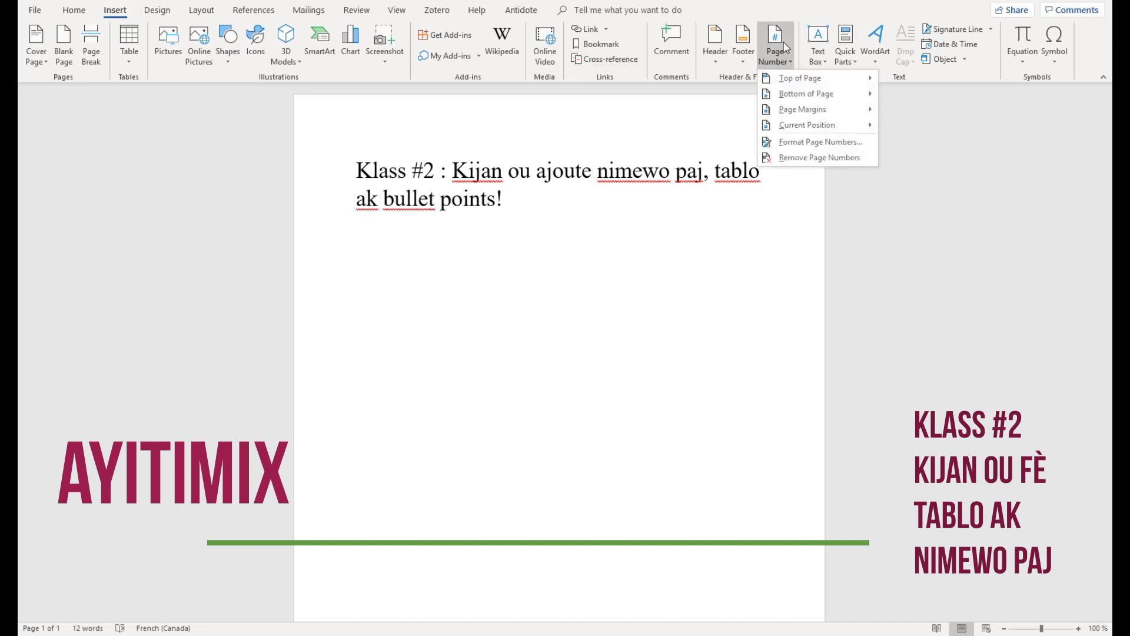
click(816, 96)
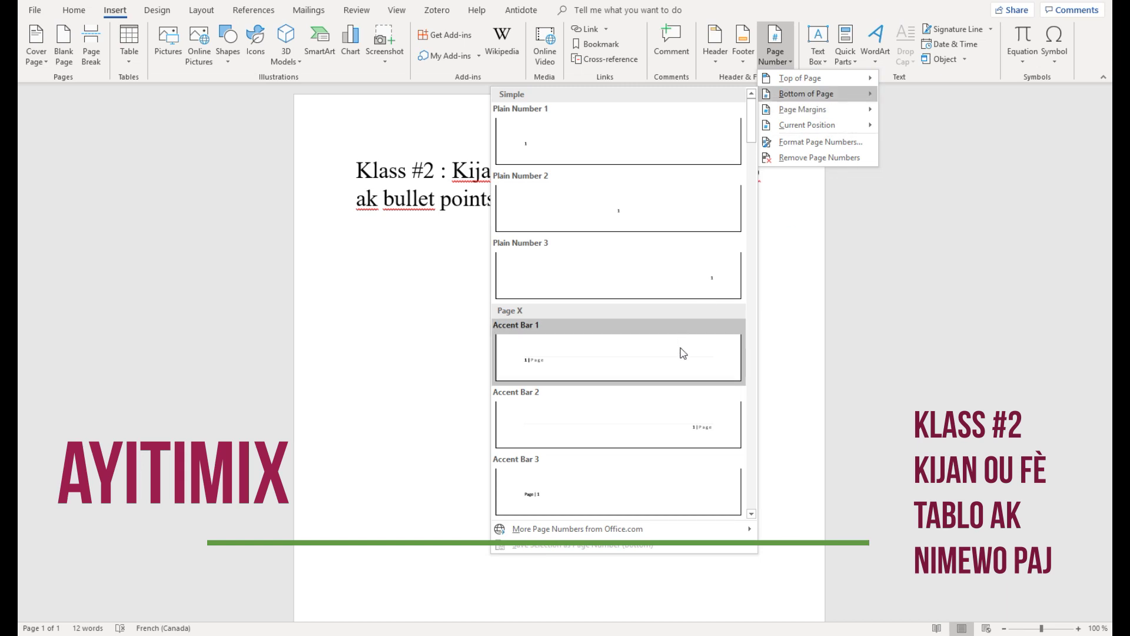
click(677, 278)
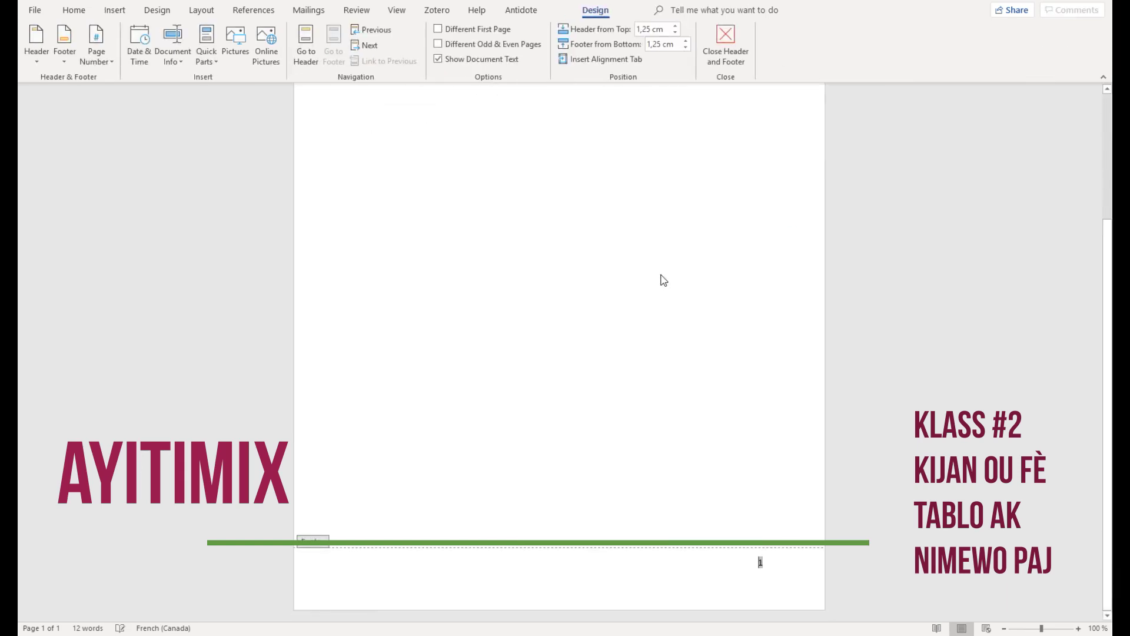
Compare the page's header and footer areas and close header and footer editing to return to the body text
scroll(709, 592, up, 3)
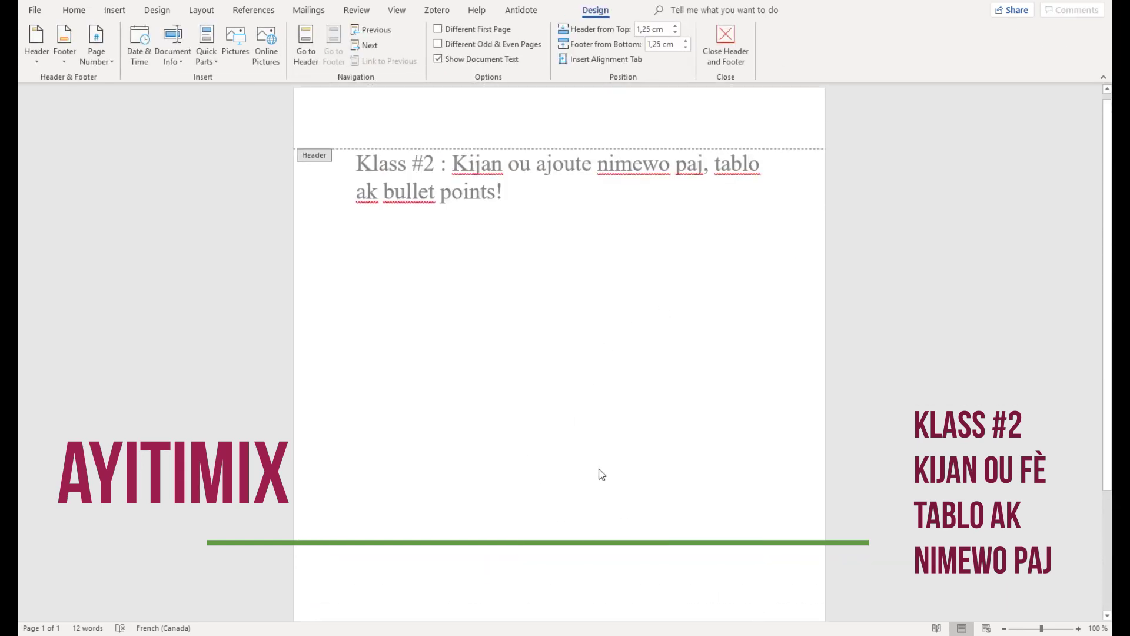
click(460, 133)
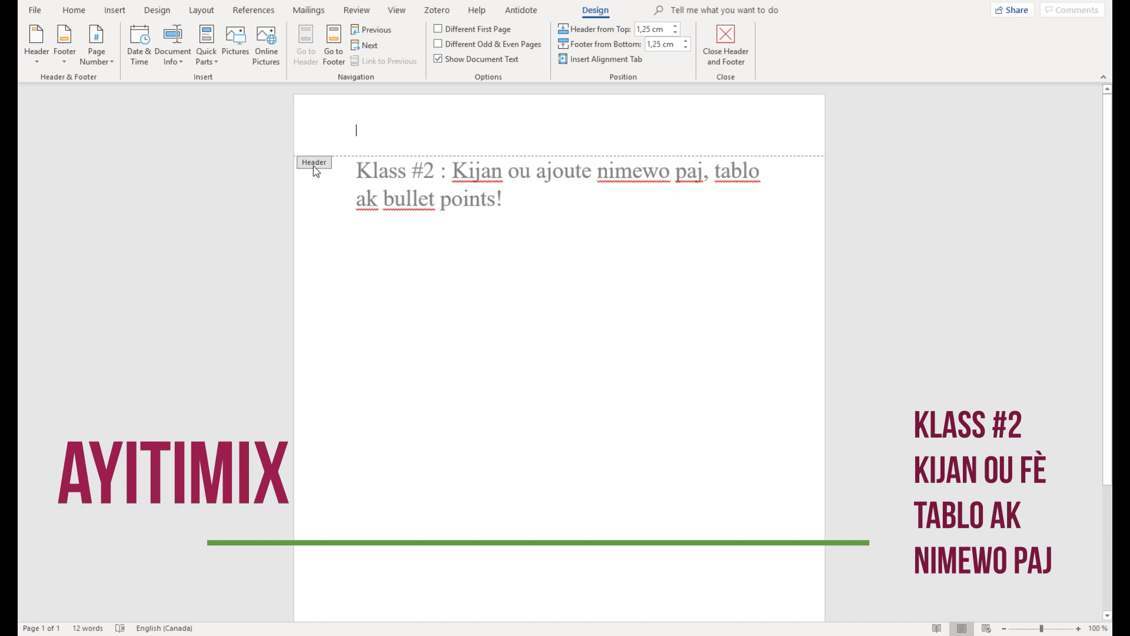
scroll(427, 422, down, 5)
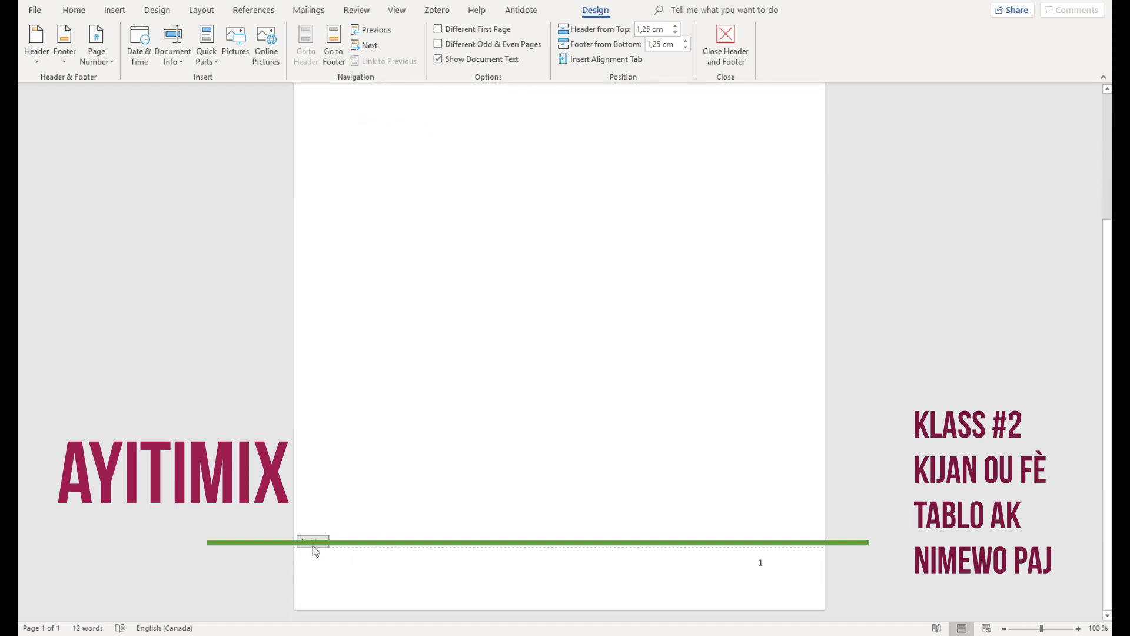
scroll(447, 354, up, 5)
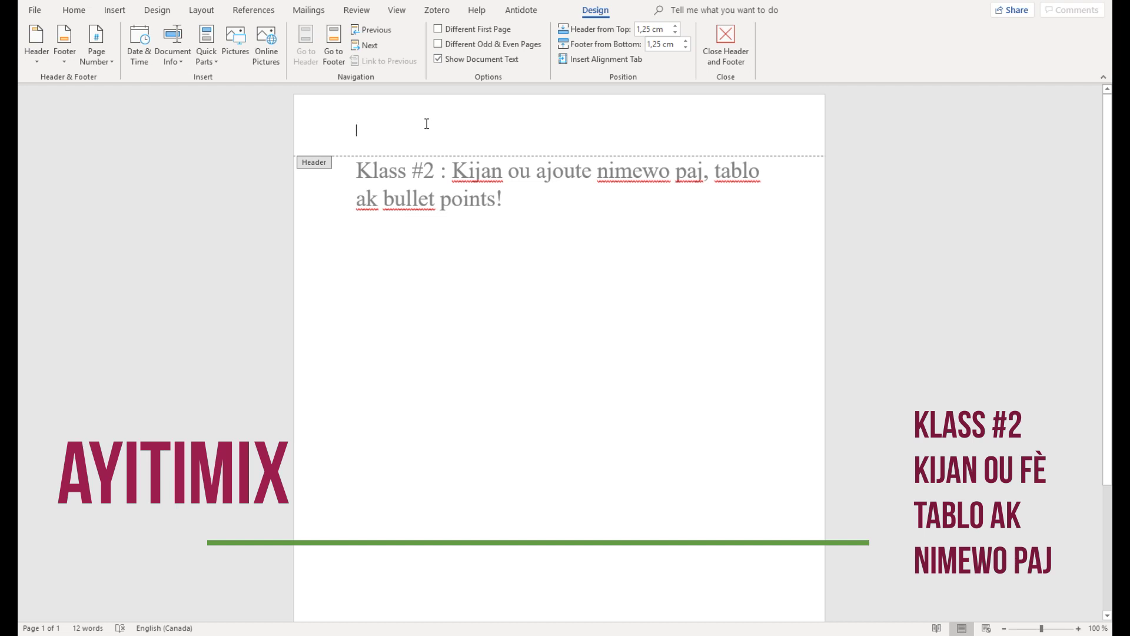
scroll(581, 242, down, 5)
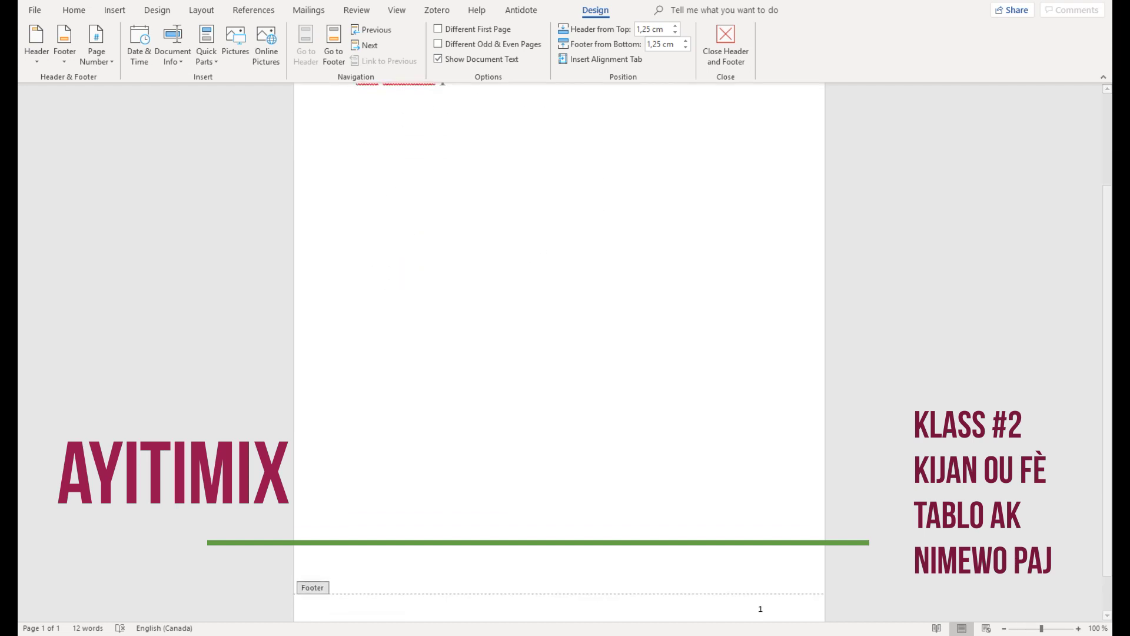
scroll(351, 559, up, 5)
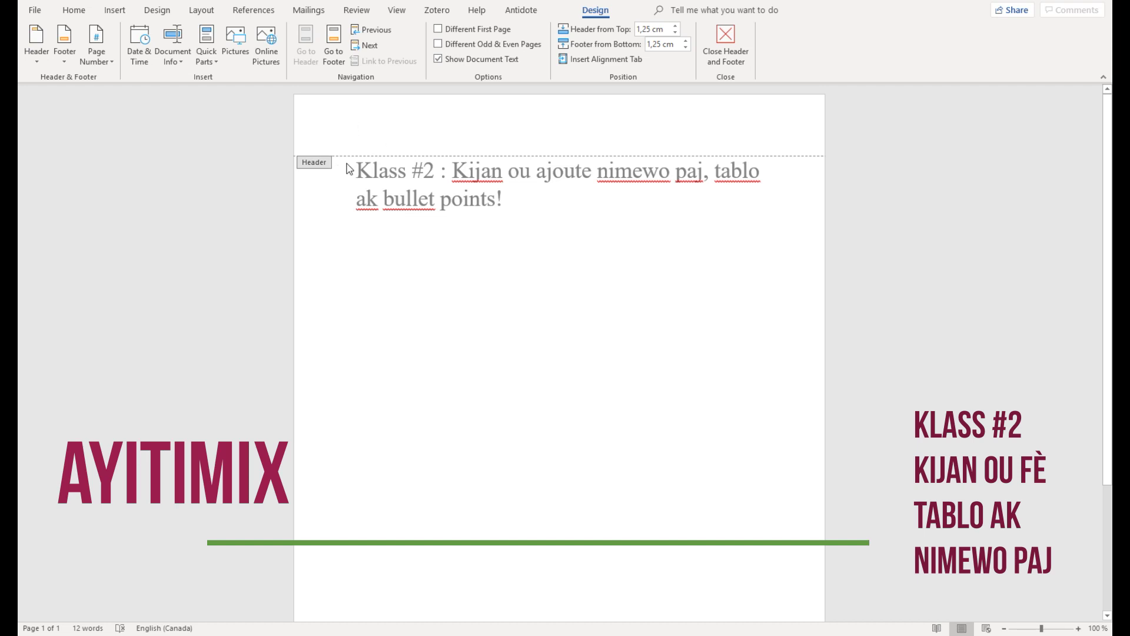
click(725, 44)
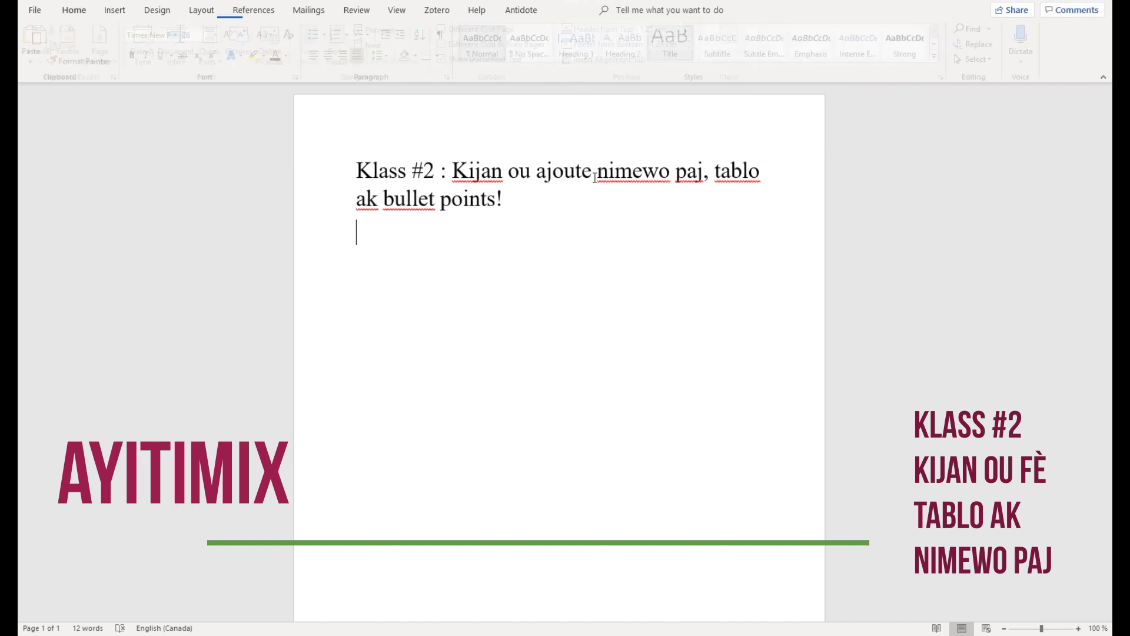
scroll(583, 307, down, 2)
scroll(590, 334, down, 1)
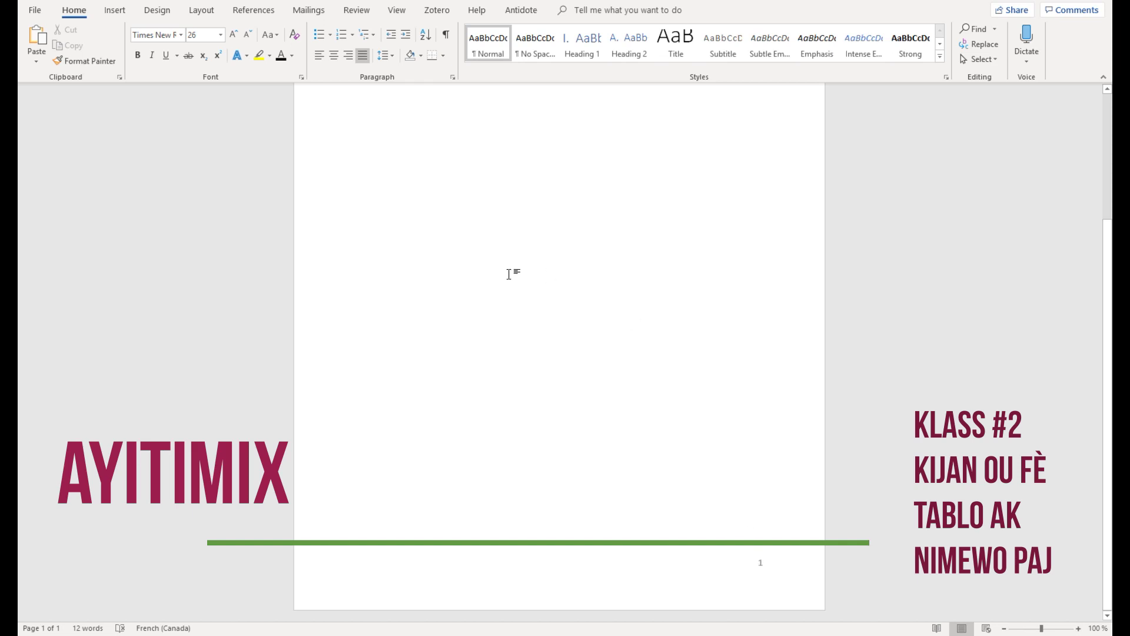
scroll(495, 271, up, 5)
Add blank lines below the title until the document continues onto a second page
click(478, 269)
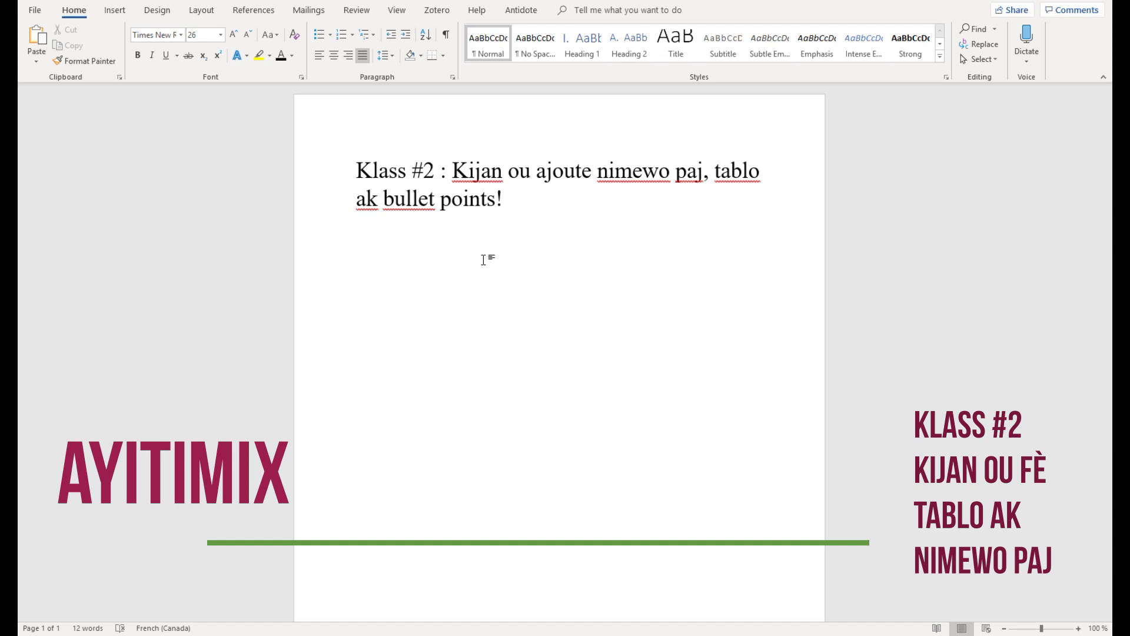
text(jj)
key(BackSpace)
key(BackSpace)
key(Return)
key(Return)
key(Return)
key(Return)
key(Return)
key(Return)
key(Return)
key(Return)
key(Return)
key(Return)
key(Return)
key(Return)
key(Return)
key(Return)
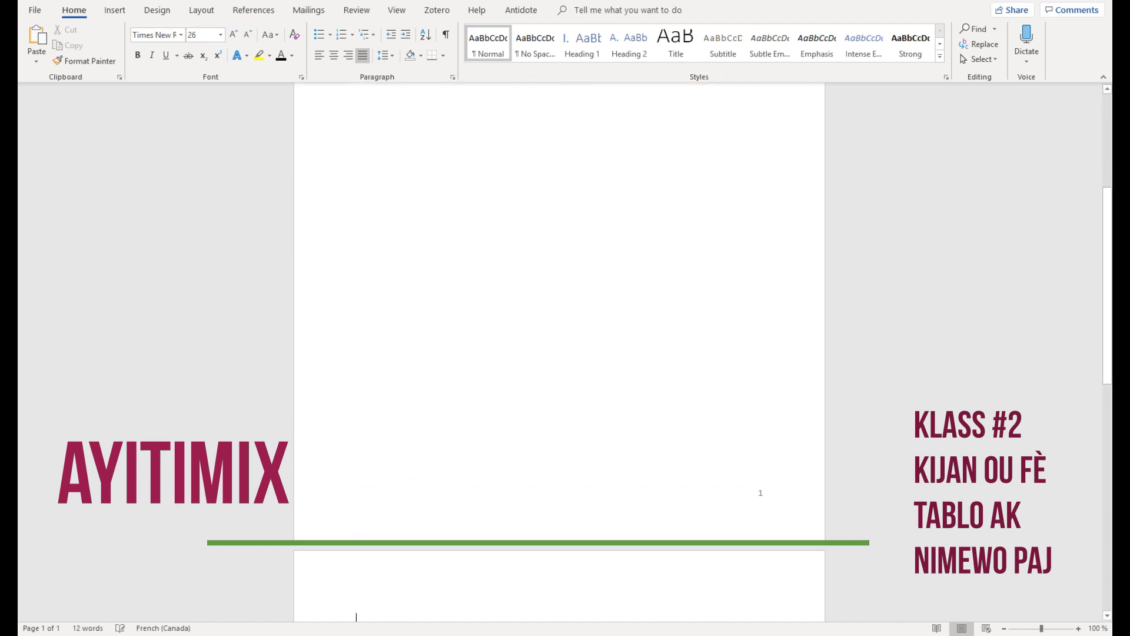
Check the page numbers at the bottom of both pages
scroll(479, 260, down, 10)
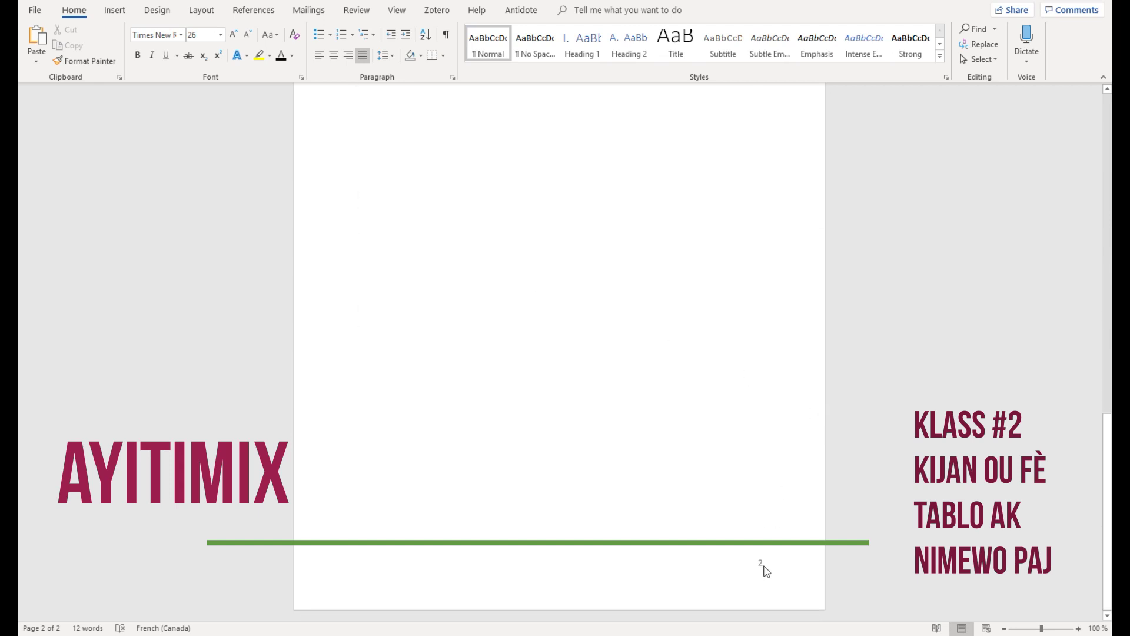
scroll(766, 436, up, 10)
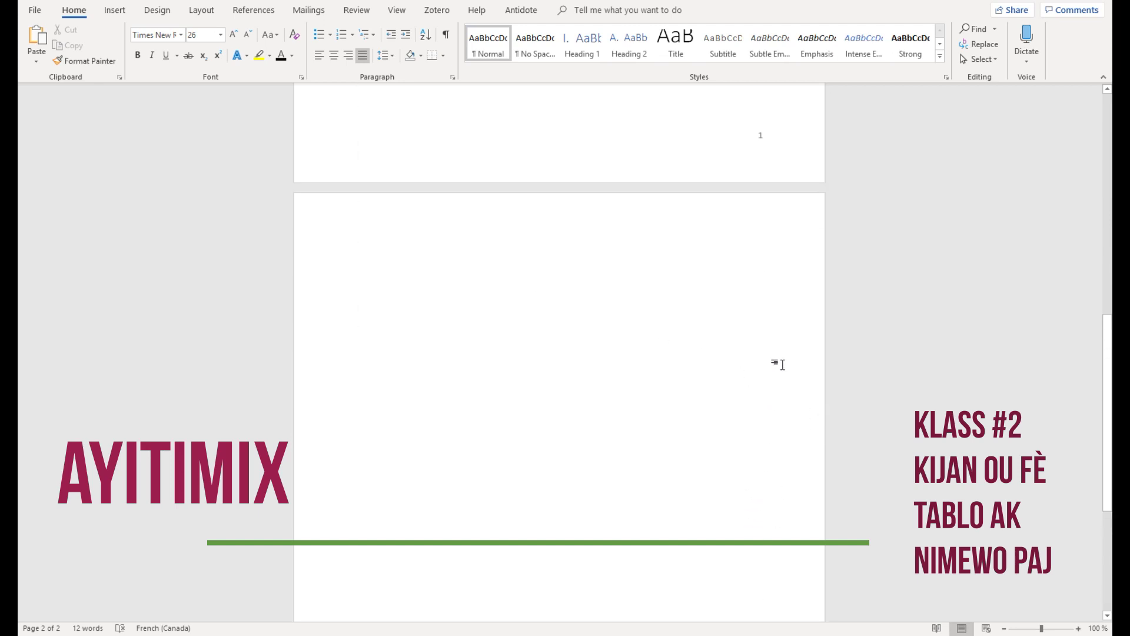
scroll(775, 369, down, 5)
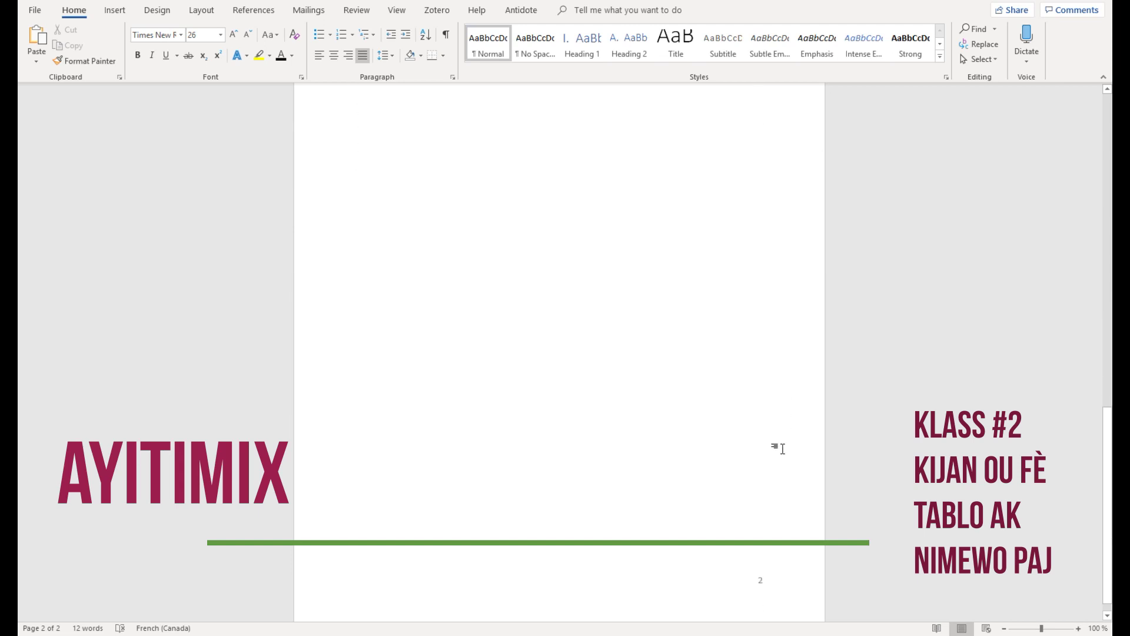
scroll(769, 550, up, 20)
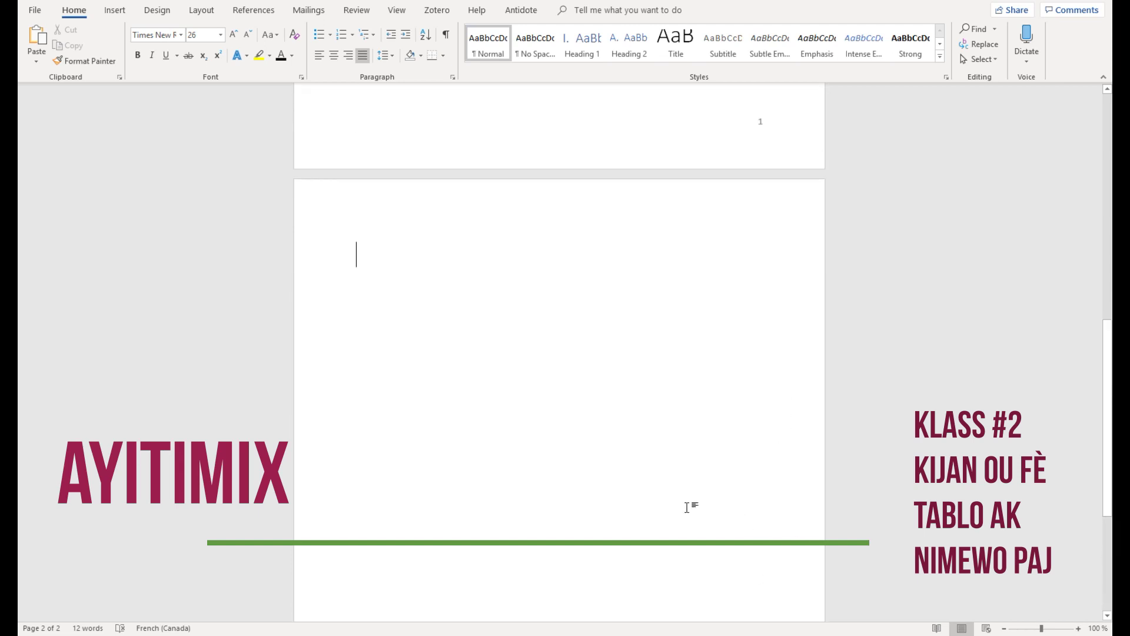
scroll(570, 363, up, 1)
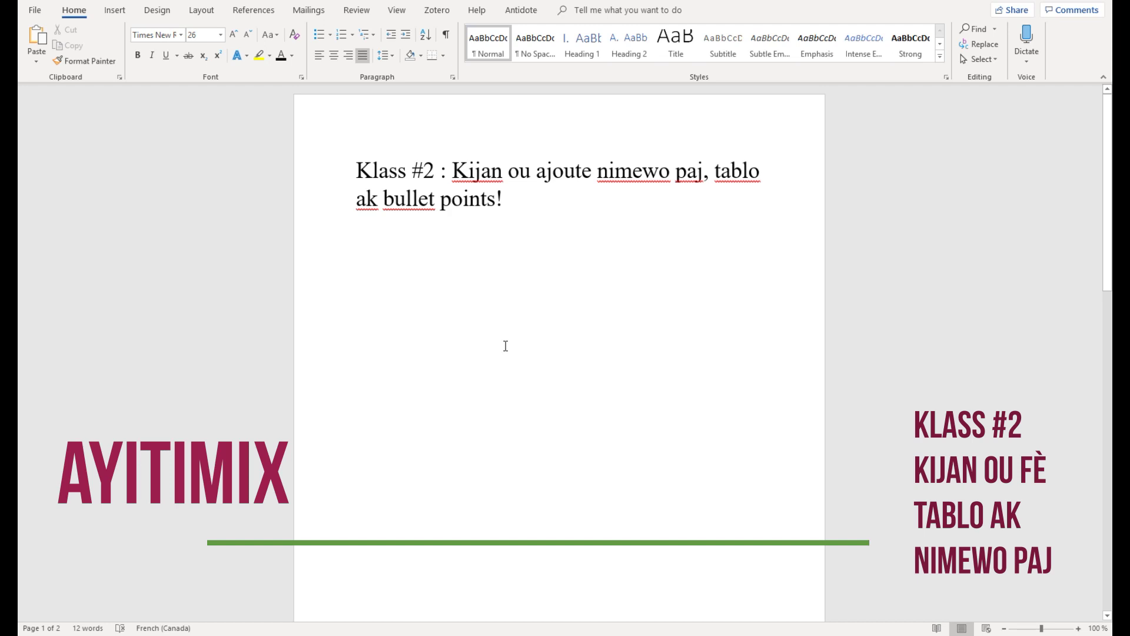
key(ctrl+End)
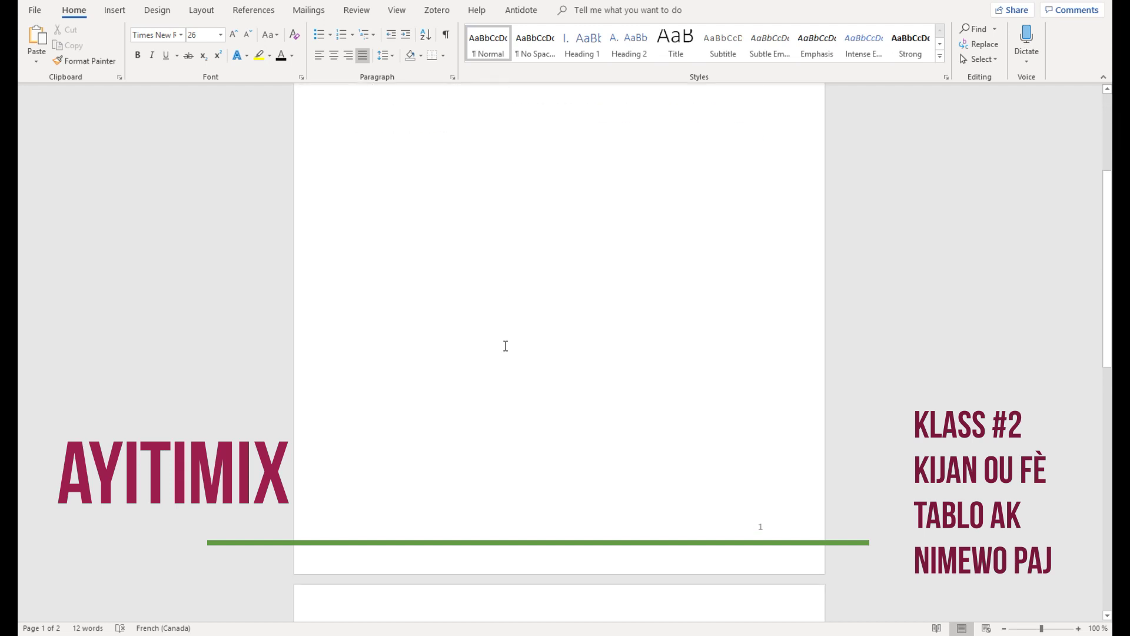
scroll(505, 346, up, 1)
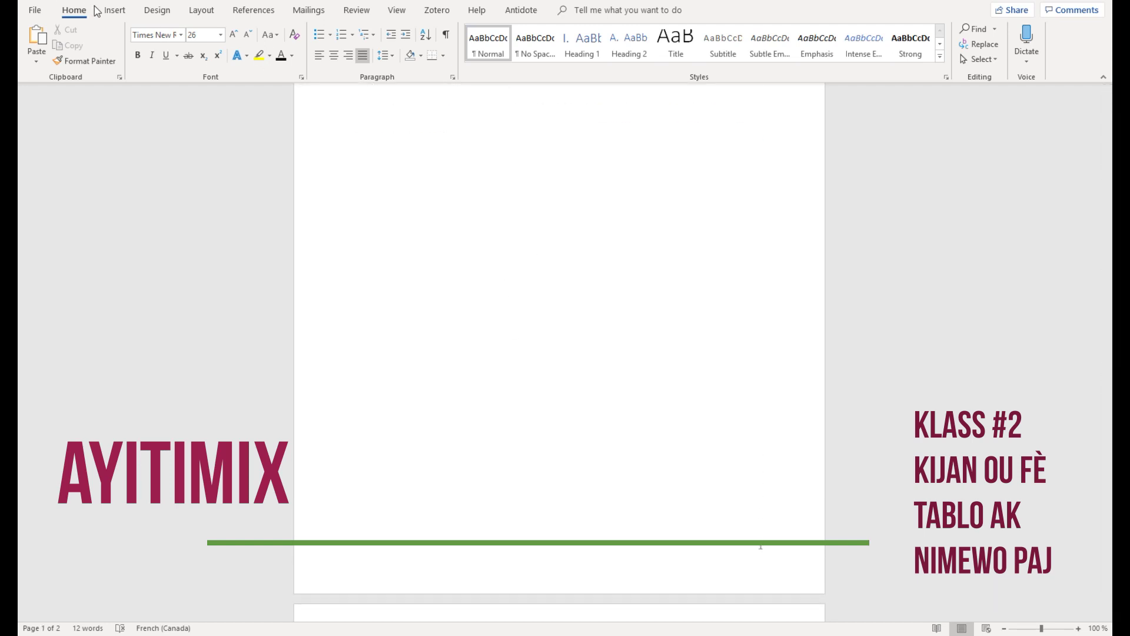
Browse the page number styles for the top of the page and the page margins without applying one
click(112, 11)
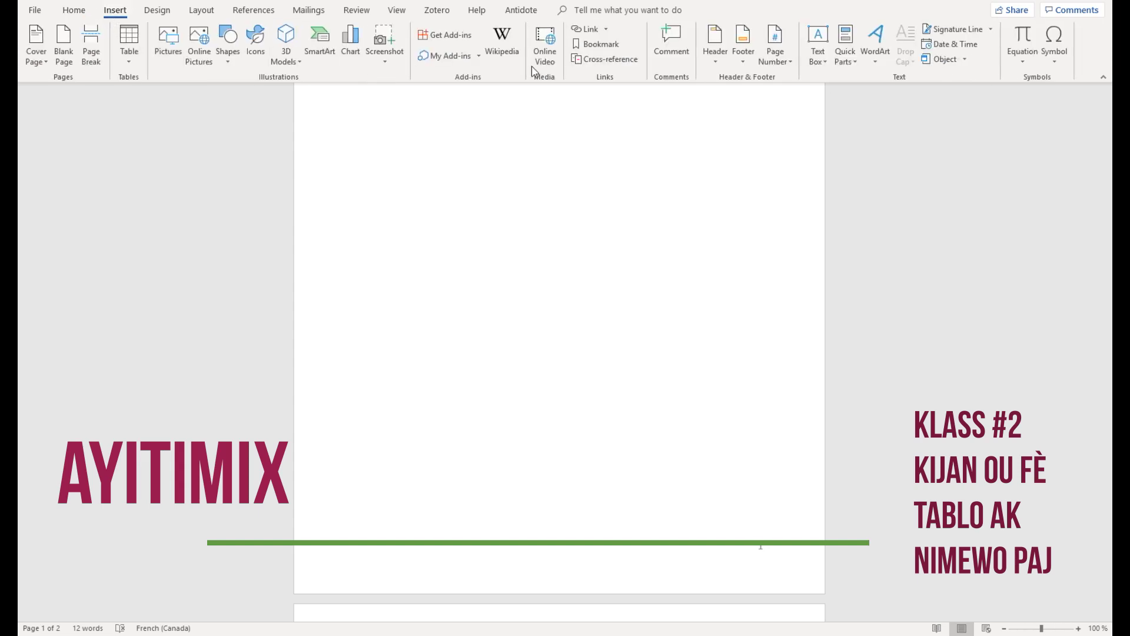
click(775, 56)
mouse_move(772, 101)
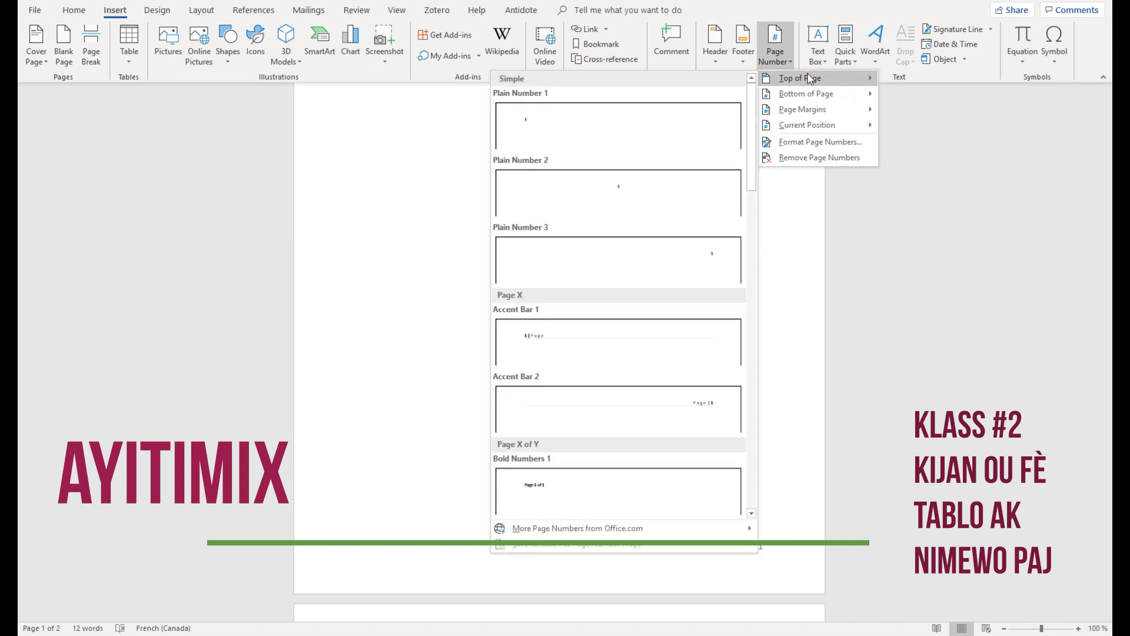
mouse_move(806, 108)
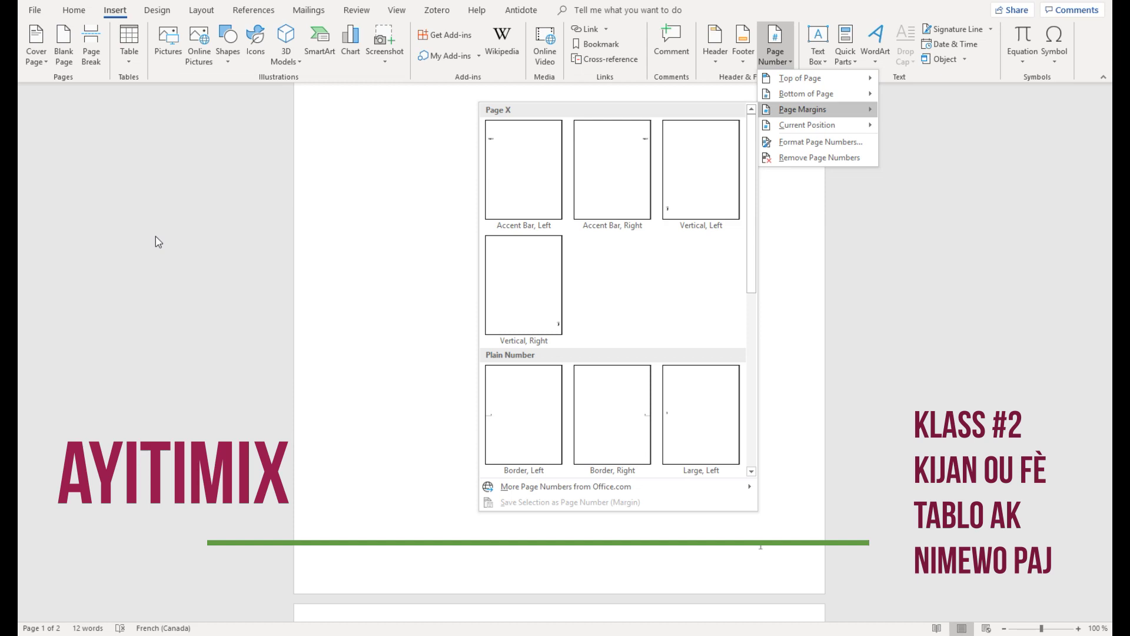
click(83, 13)
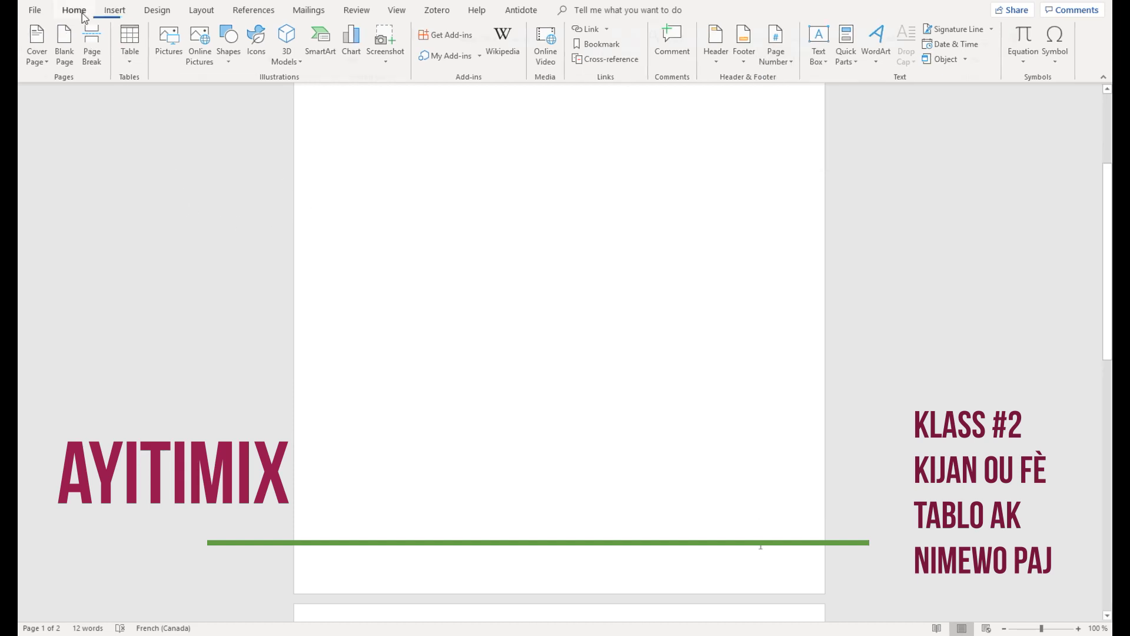
click(83, 12)
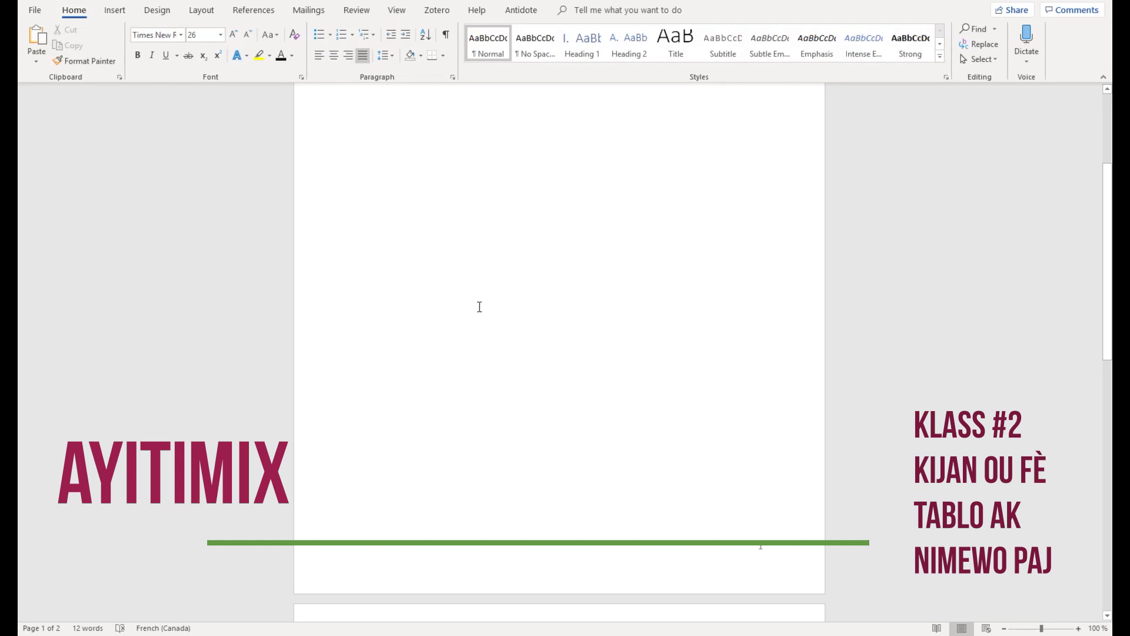
Add the line "Ayiti gen 9 depatman :" below the title, separated from it by a blank line
scroll(479, 305, up, 5)
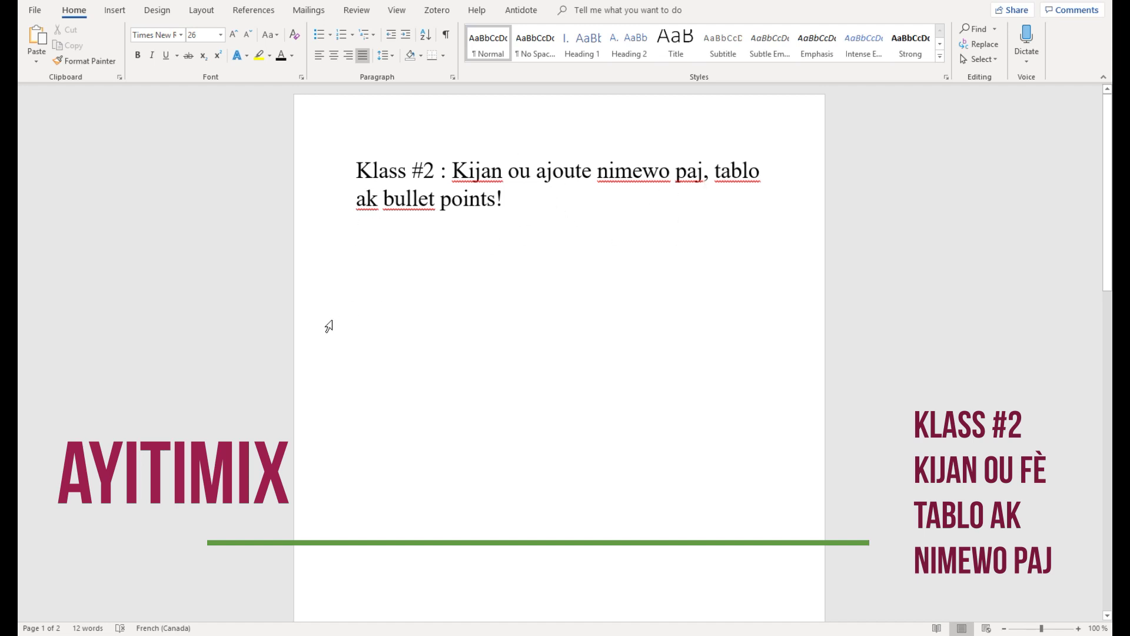
key(Return)
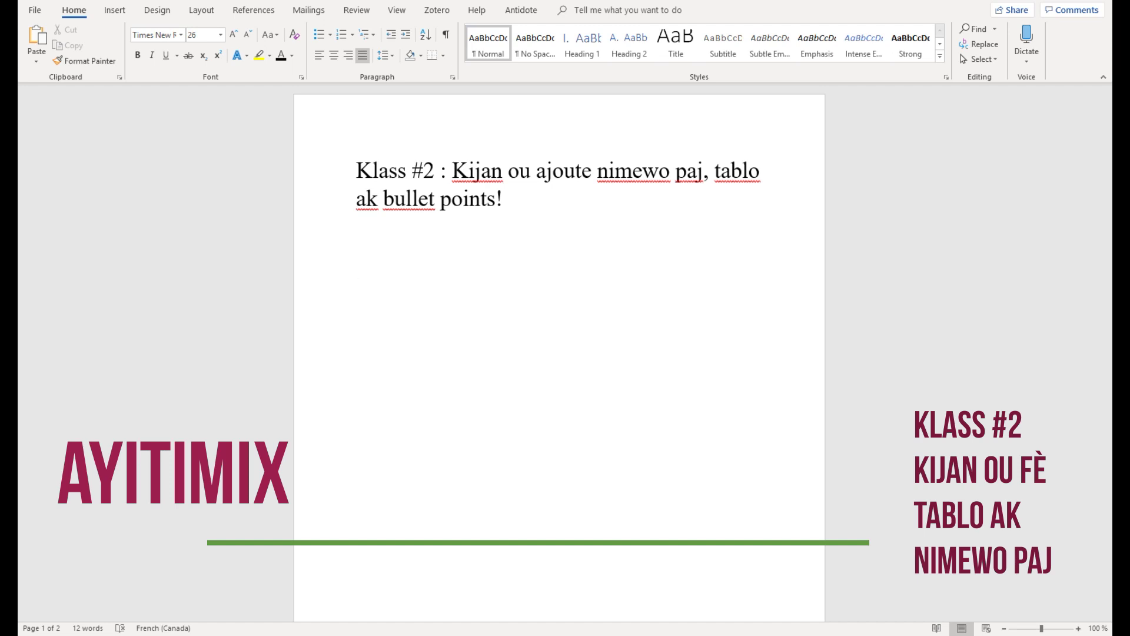
text(Ayiti ge)
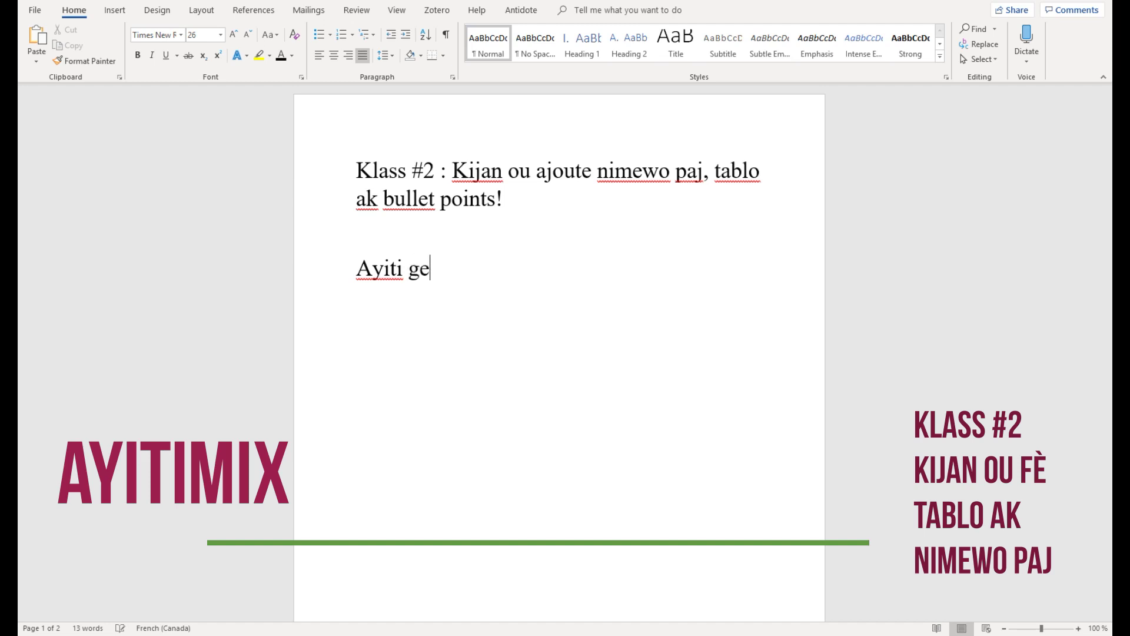
text(n 9 depatman)
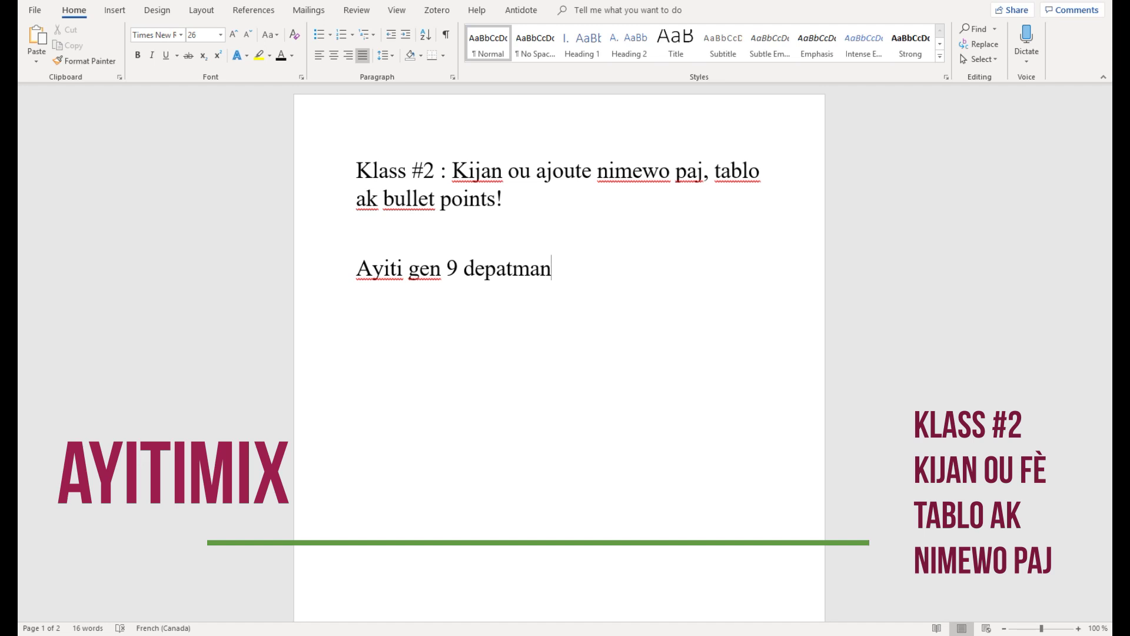
text(:)
List Lwès, Sidès and Latibonit on separate lines below the introductory sentence
key(Return)
text(Lwès)
key(Return)
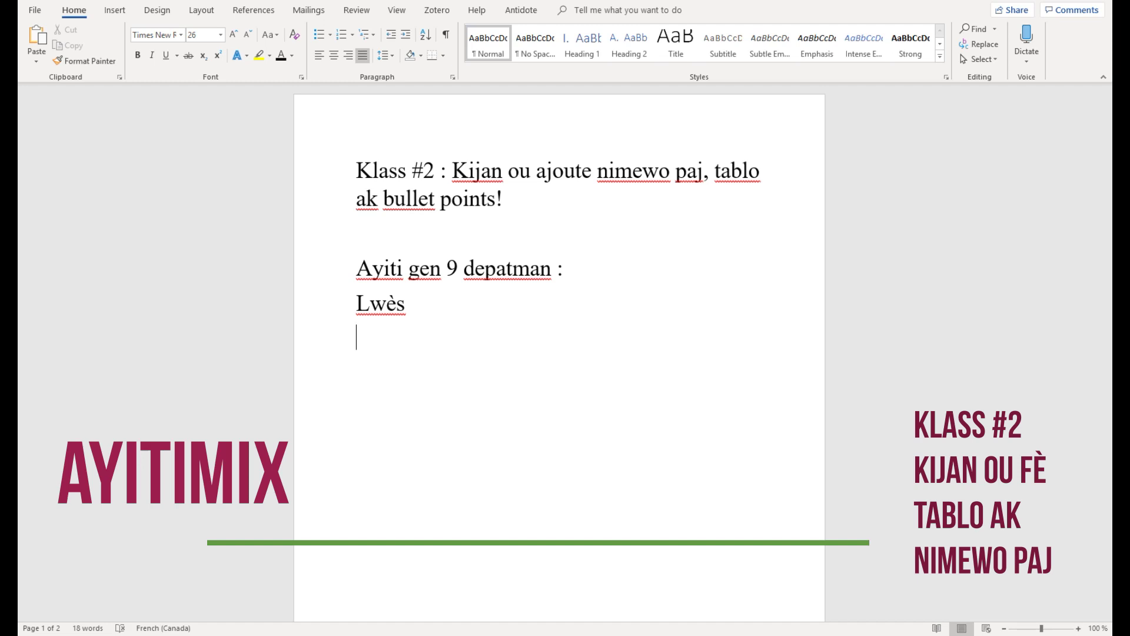
text(Sidès)
key(Return)
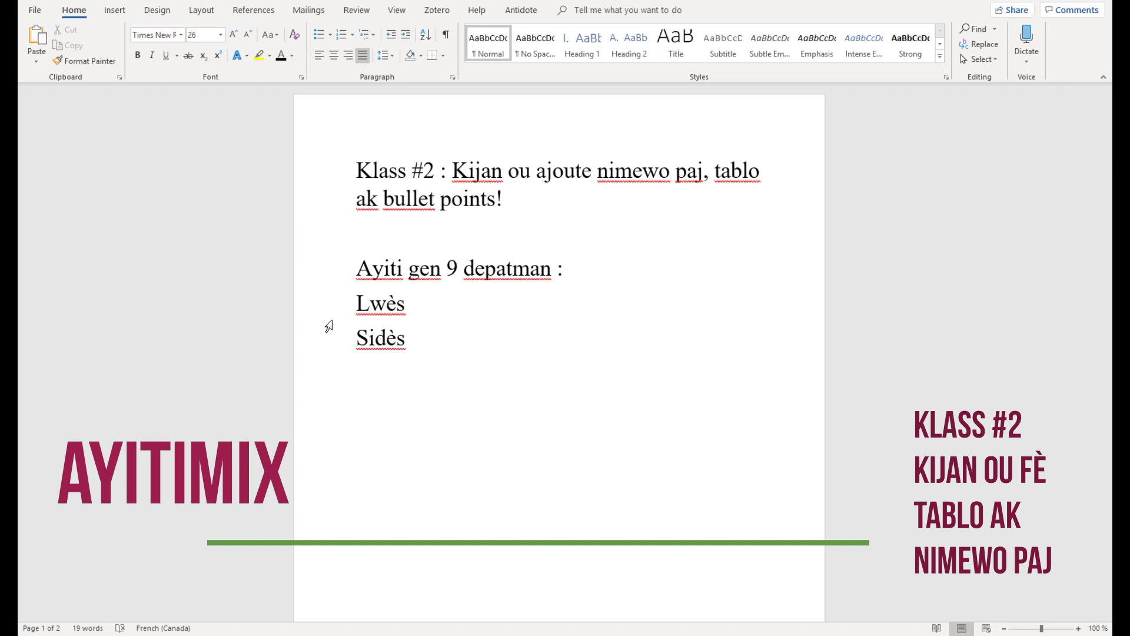
text(Latibonit)
key(Return)
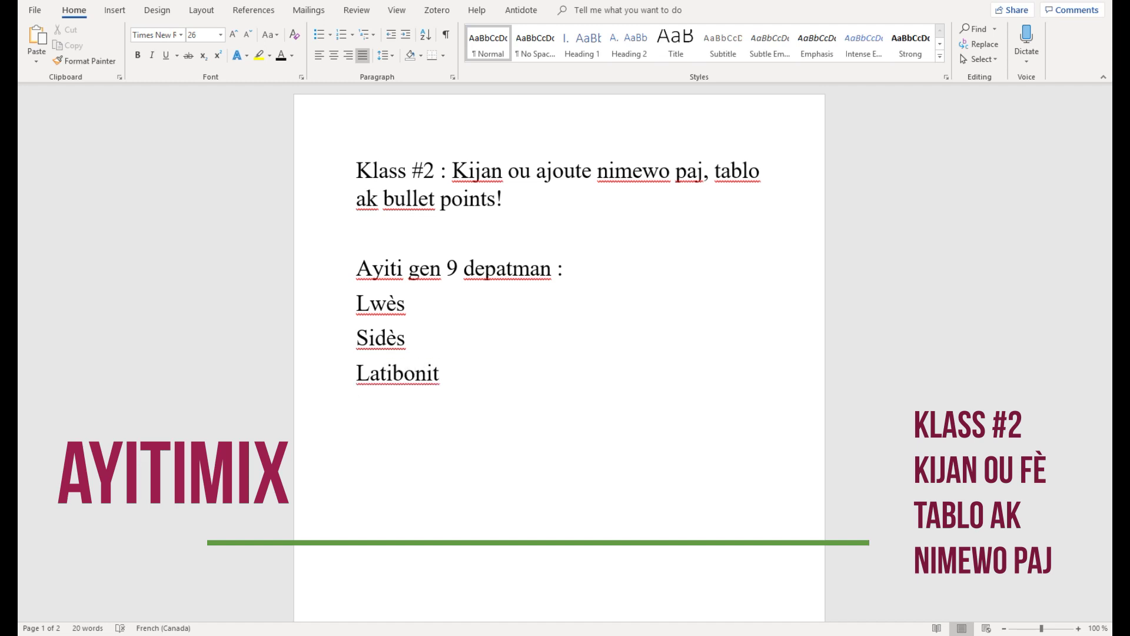
Continue the list of departments with Nò, Nòdès and Nòdwès, each on its own line
text(Nò)
key(Return)
text(Nòdès)
key(Return)
text(N)
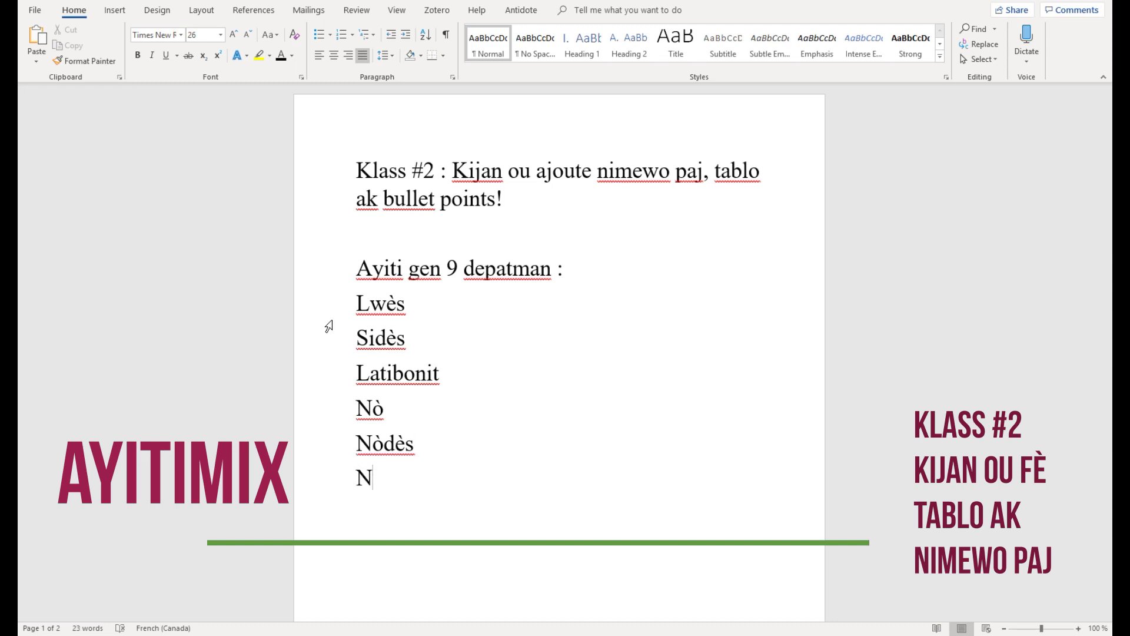
text(òdw)
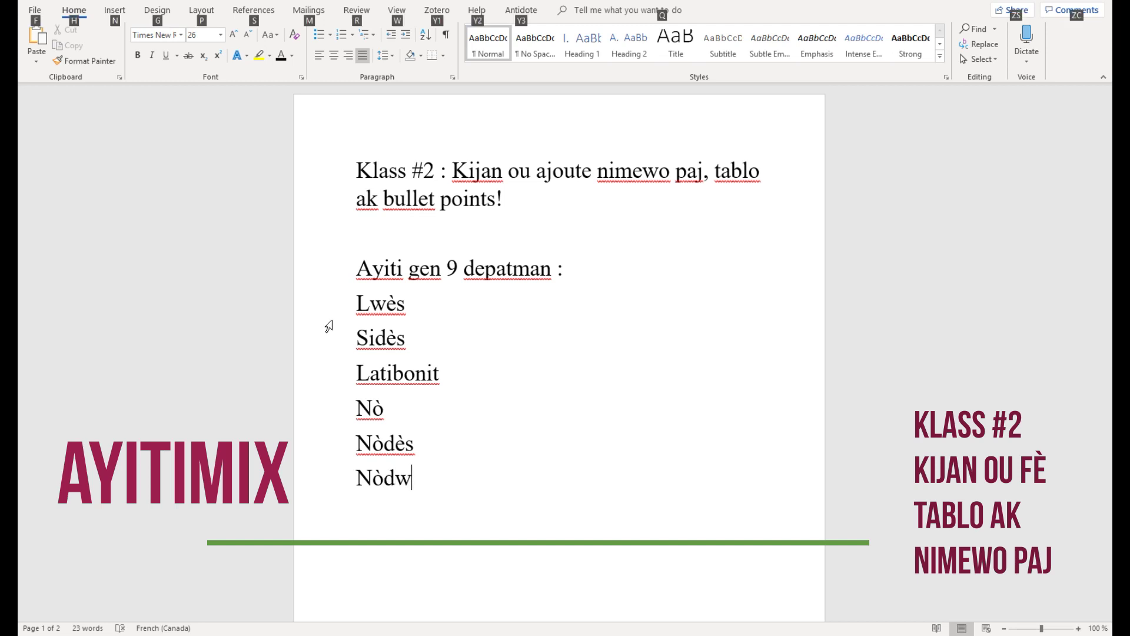
text(ès)
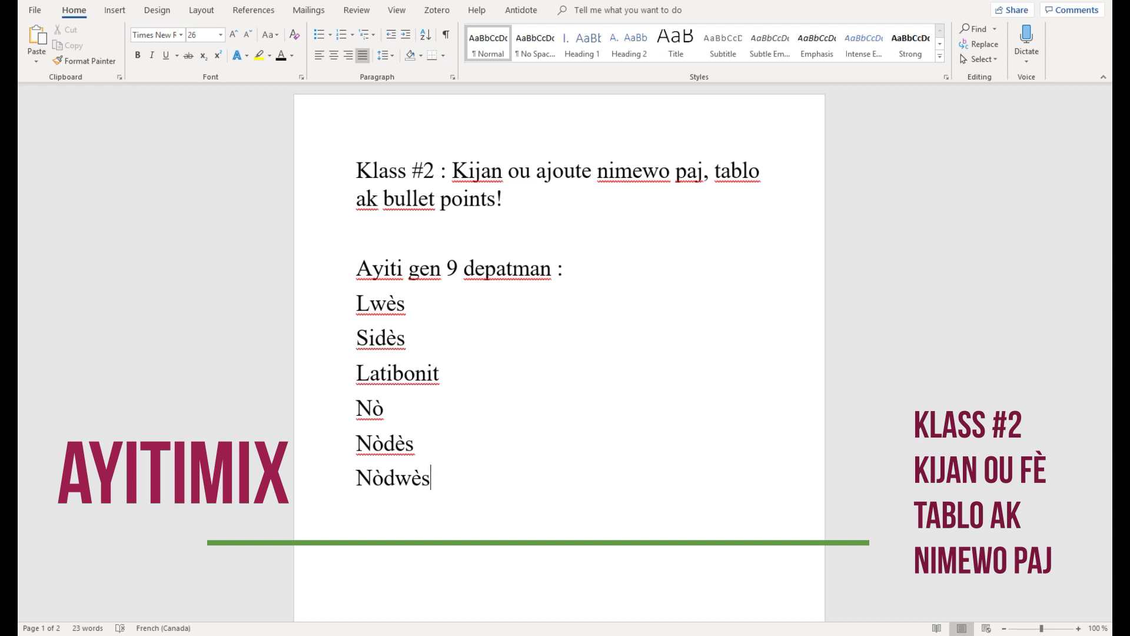
key(Return)
Complete the list of departments with Grandans, Plato santral and Nip, each on its own line
scroll(328, 315, down, 1)
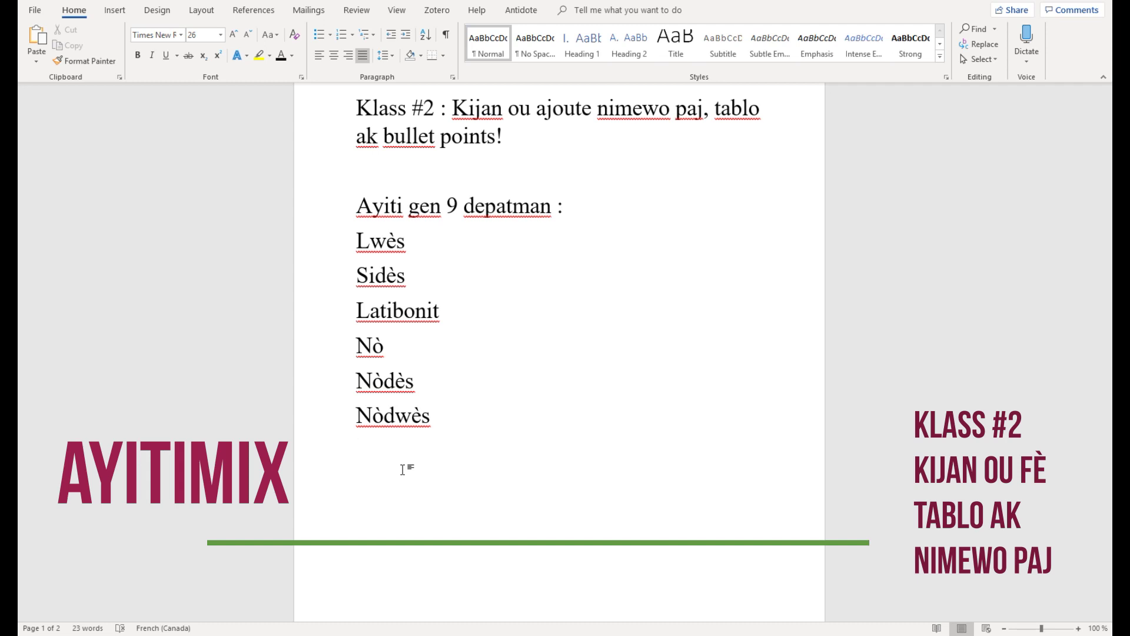
text(Grandans)
key(Return)
text(Si)
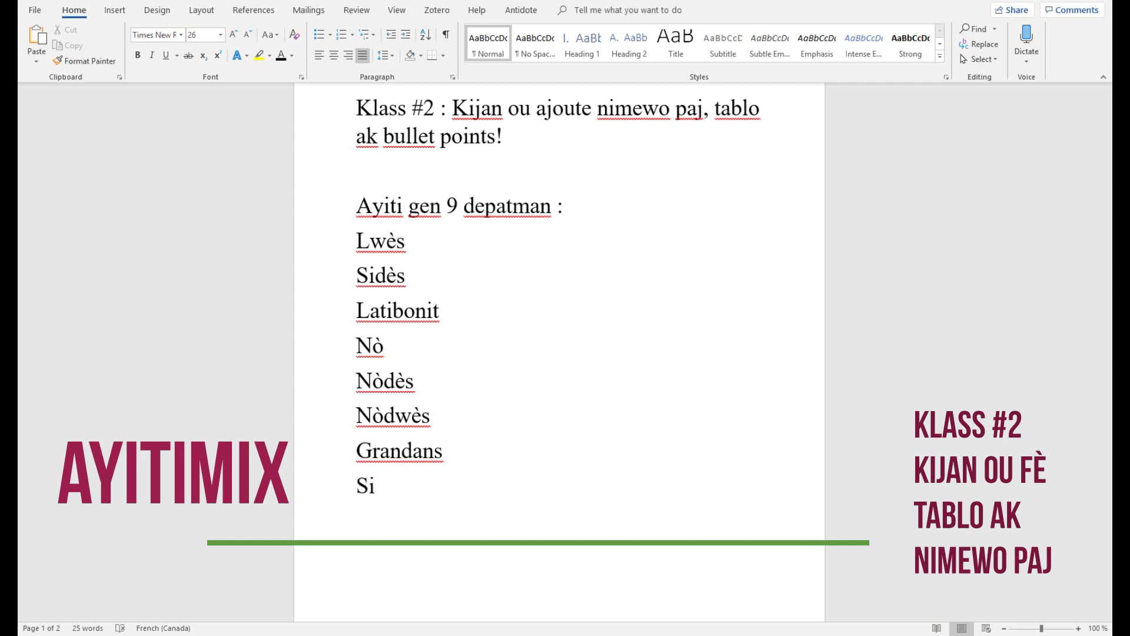
key(BackSpace)
key(BackSpace)
text(Platea)
key(BackSpace)
key(BackSpace)
text(o santral)
key(Return)
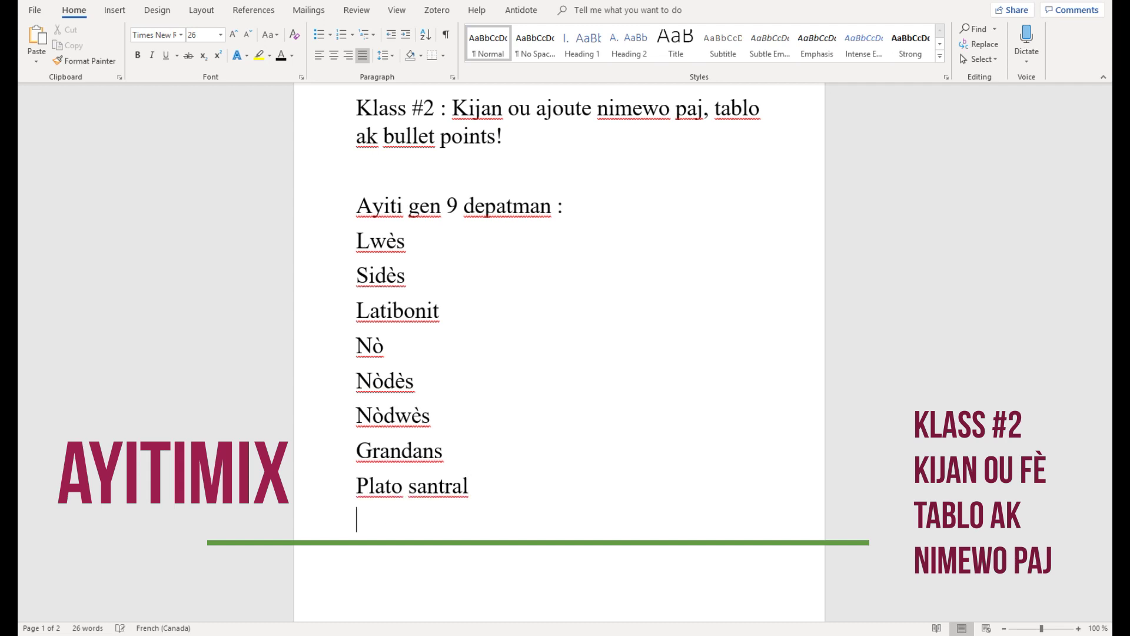
text(Nip)
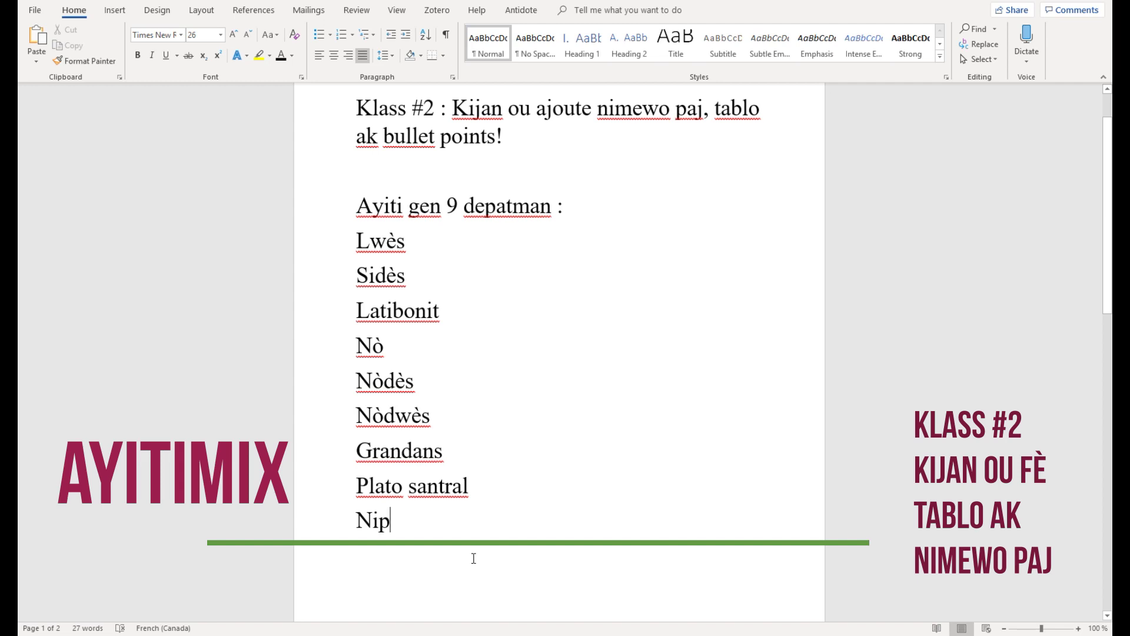
Insert a table with 3 columns and 8 rows directly below the list of departments
scroll(503, 398, down, 3)
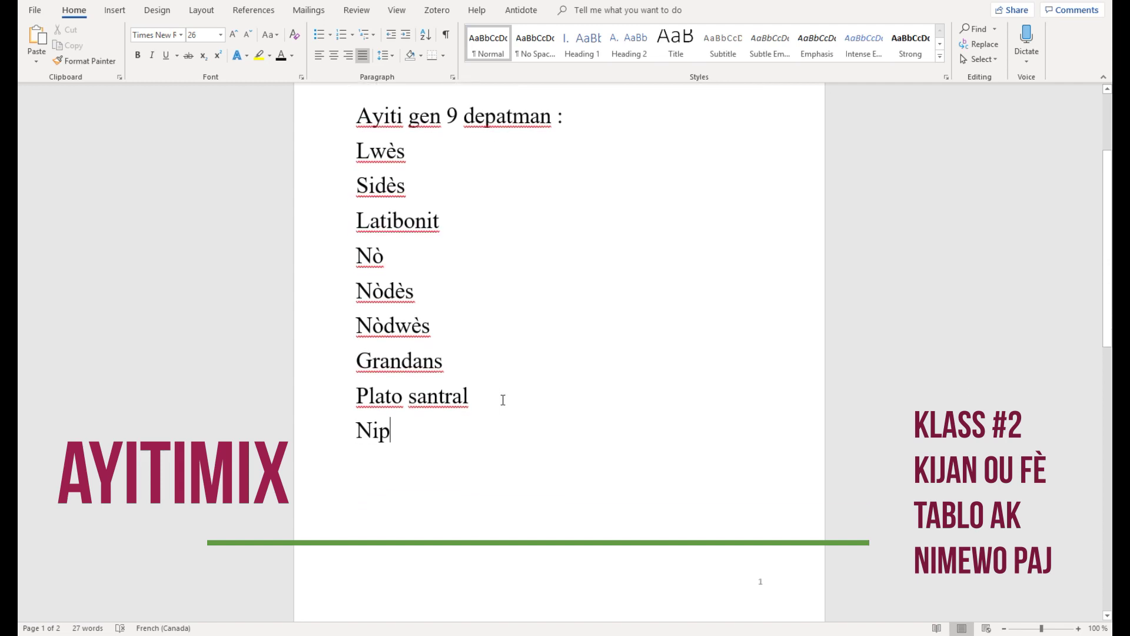
scroll(503, 400, up, 3)
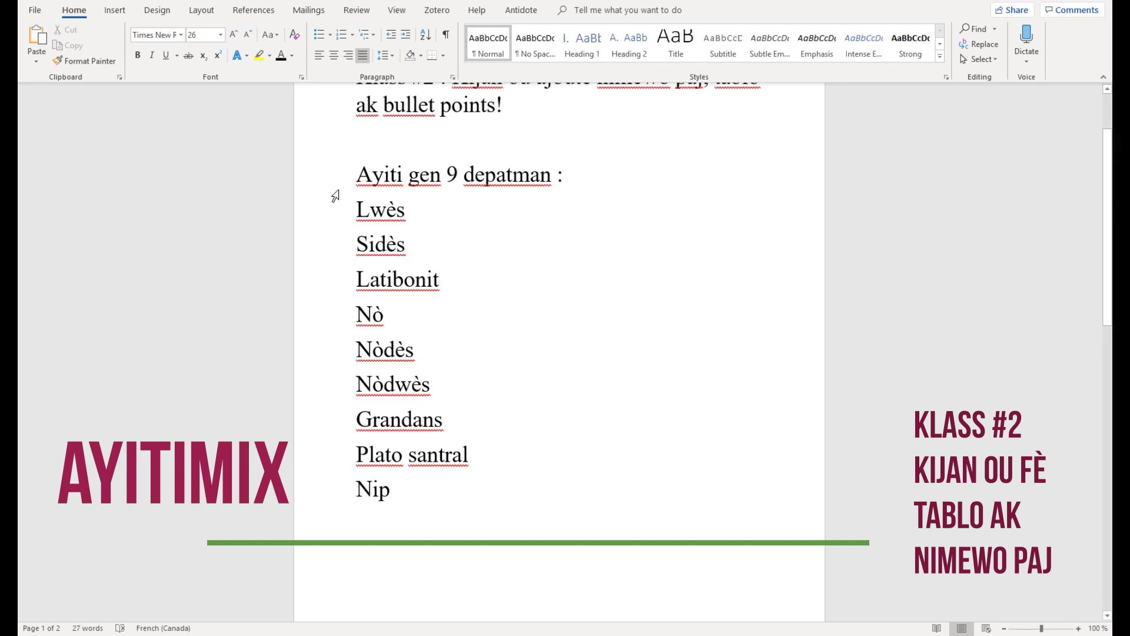
click(123, 14)
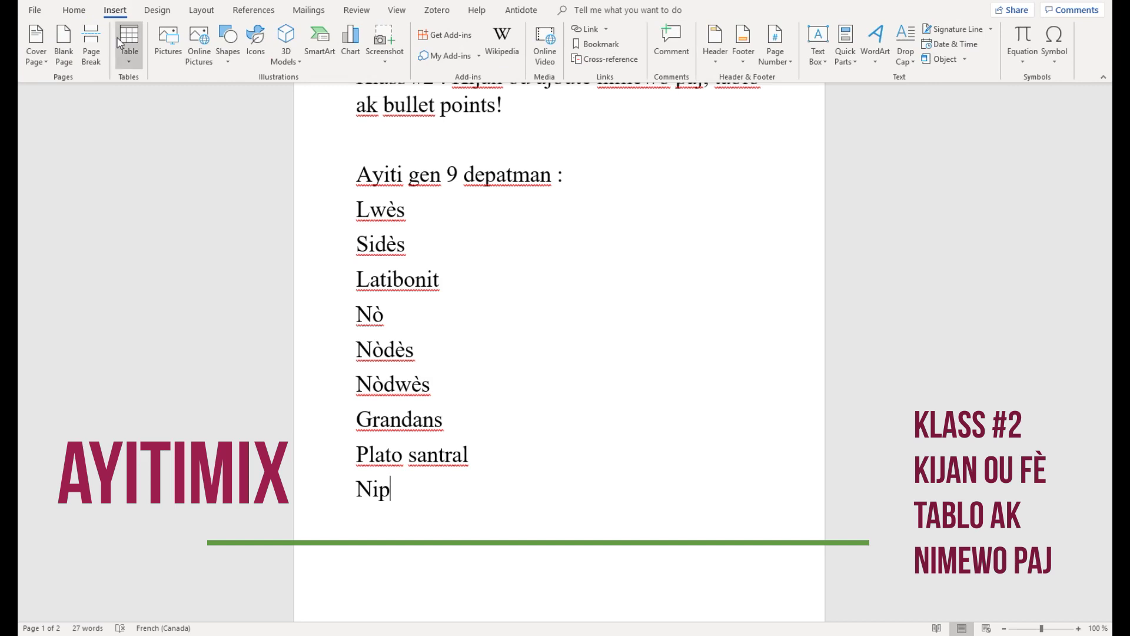
click(121, 42)
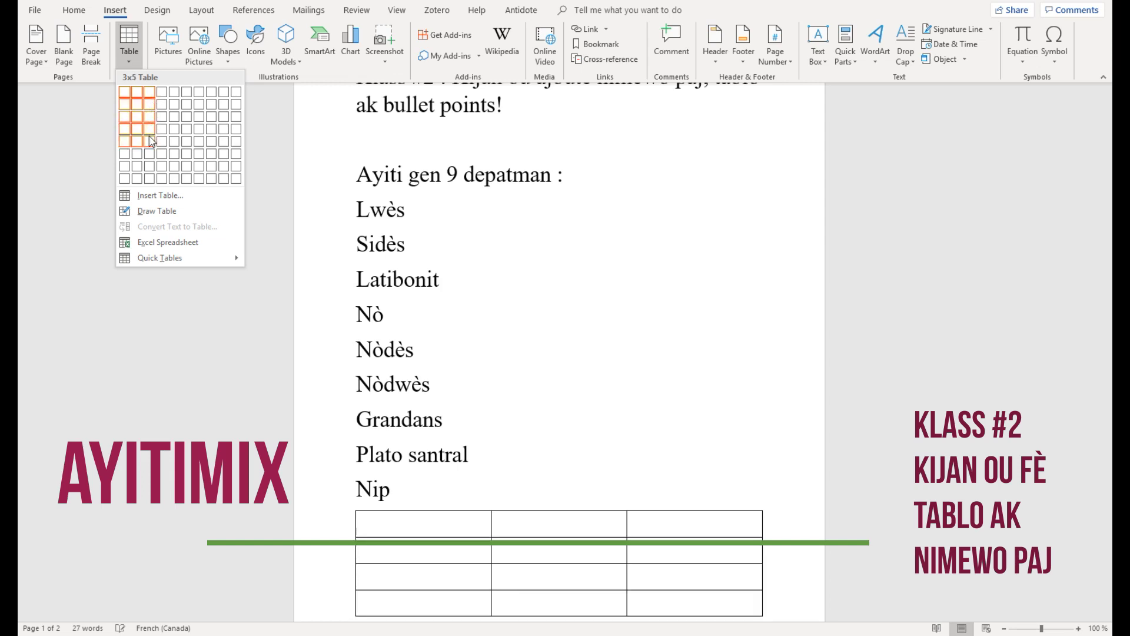
click(149, 180)
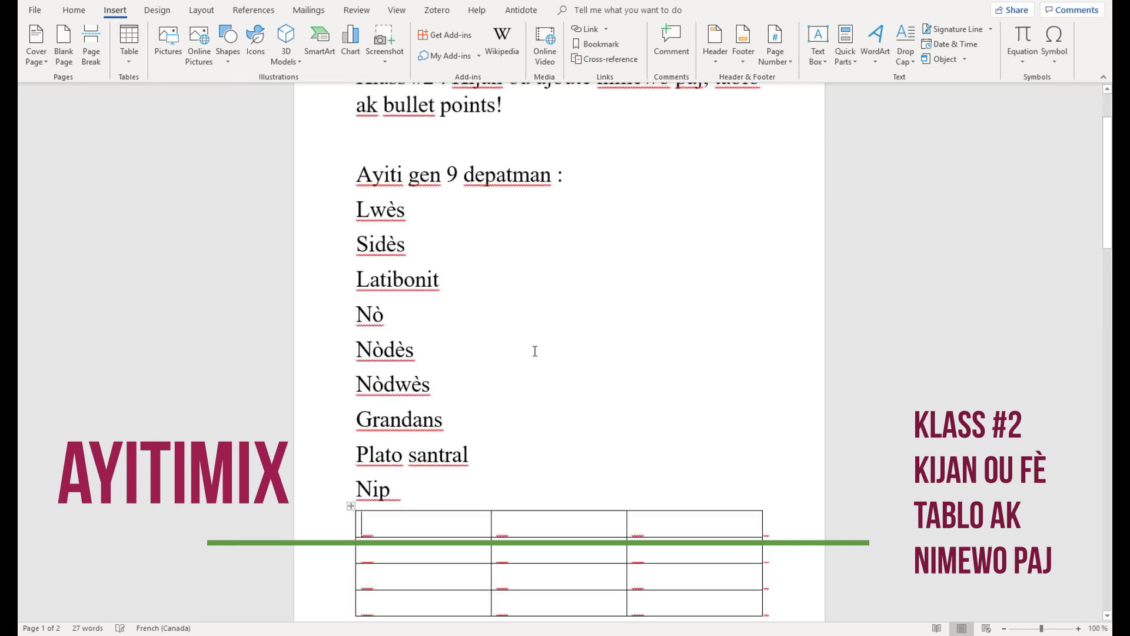
Delete the introductory sentence and the whole list of departments above the table
scroll(537, 356, down, 4)
scroll(537, 355, up, 5)
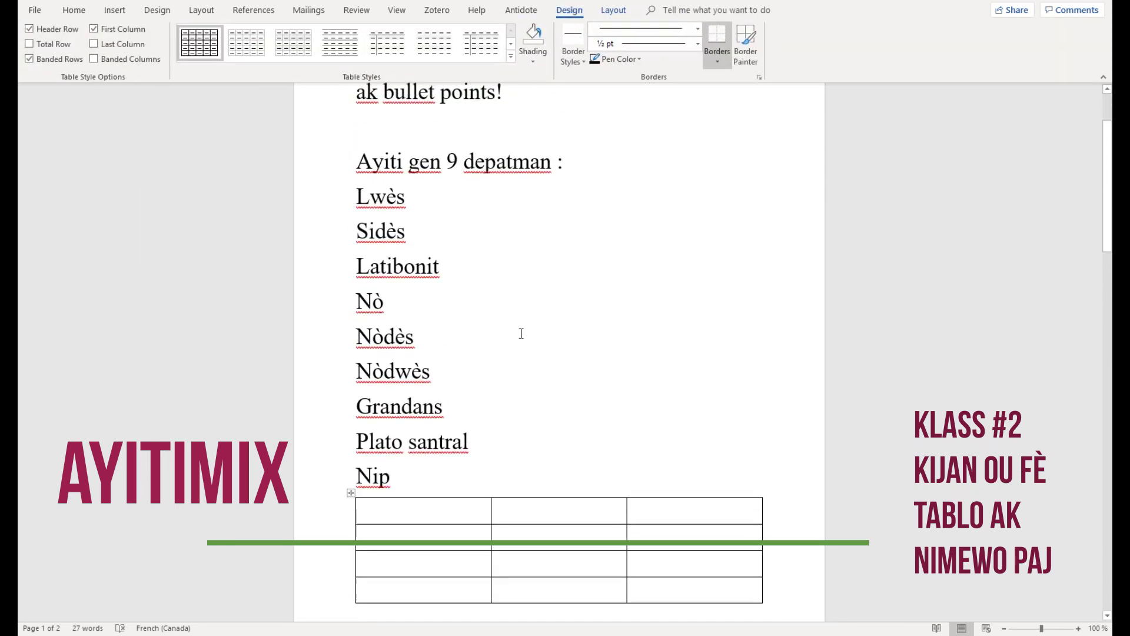
drag(356, 175, 420, 496)
key(Delete)
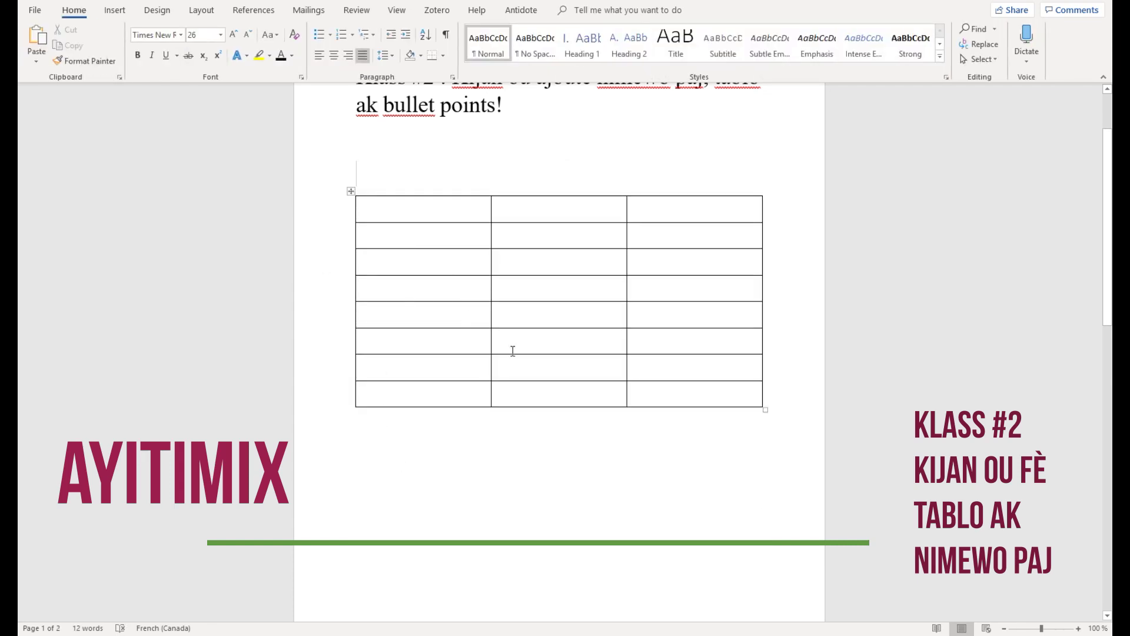
Insert one row below the table's last row and clear the selection
click(467, 398)
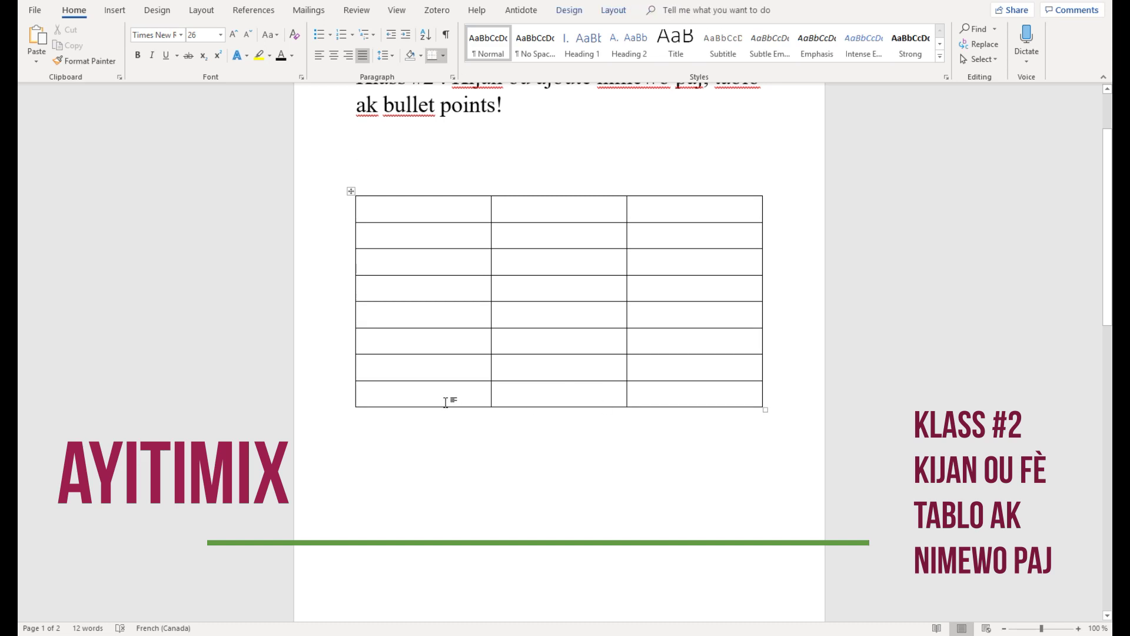
right_click(400, 403)
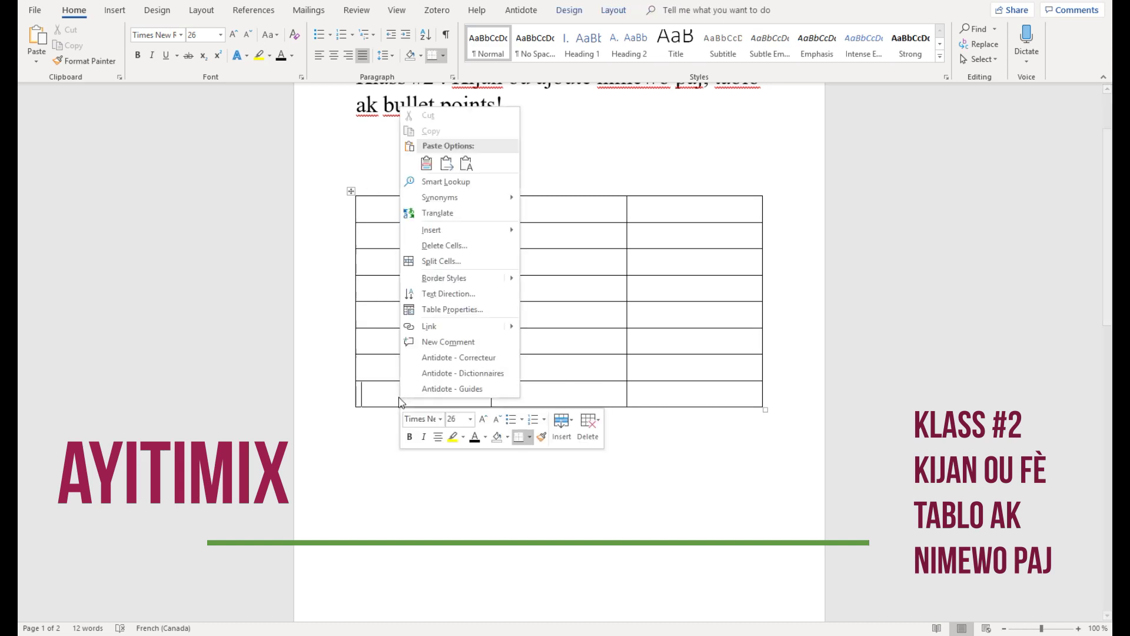
mouse_move(465, 235)
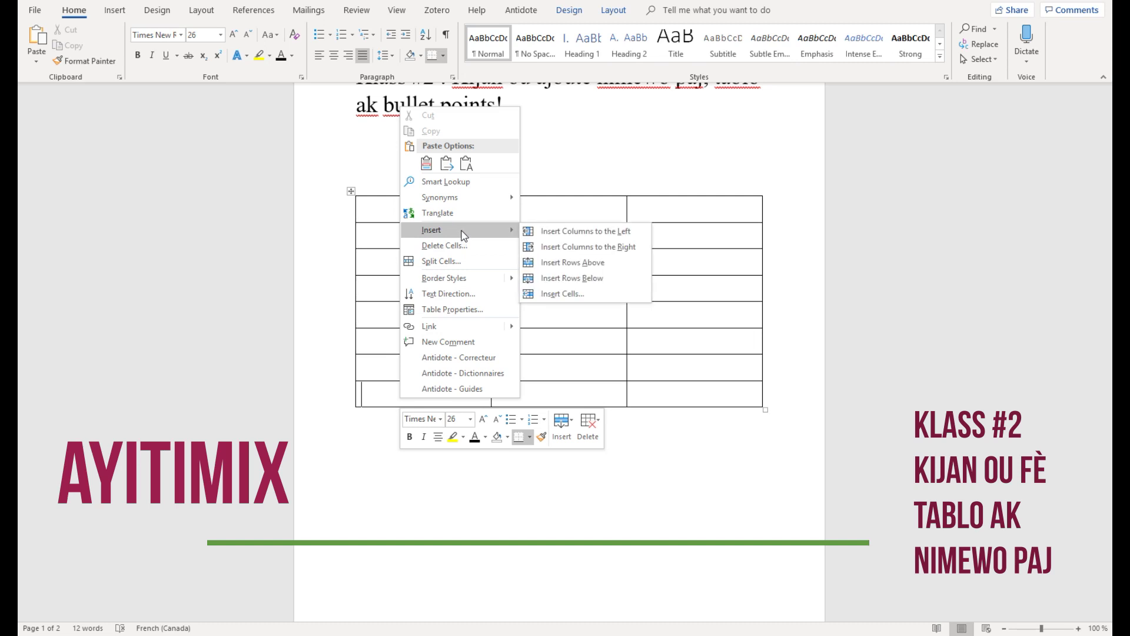
click(348, 497)
right_click(365, 393)
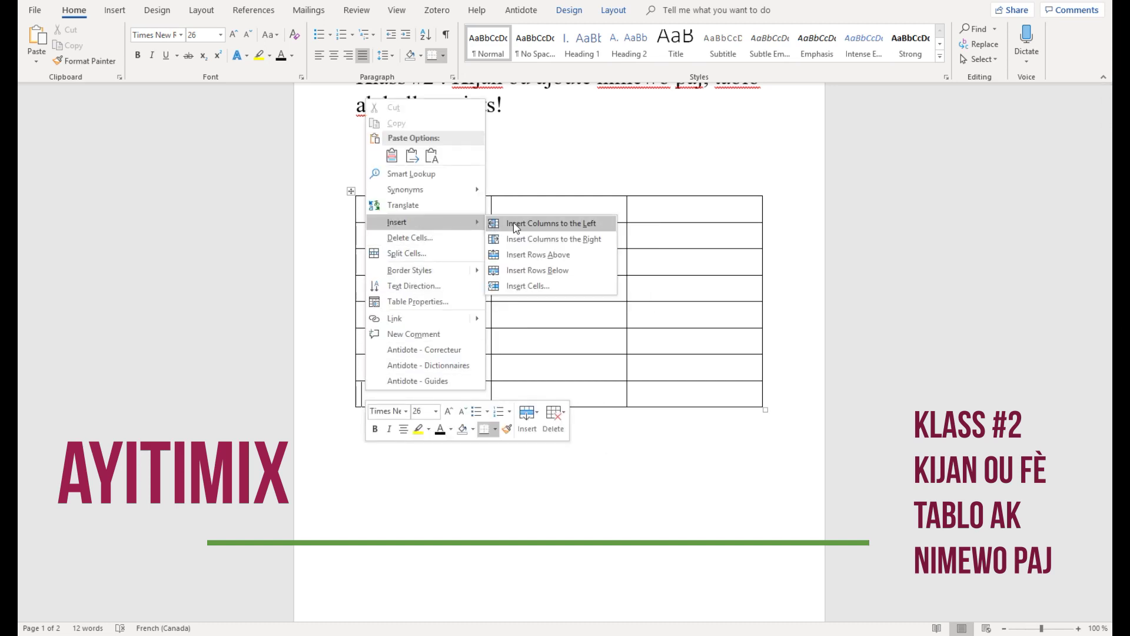
click(521, 269)
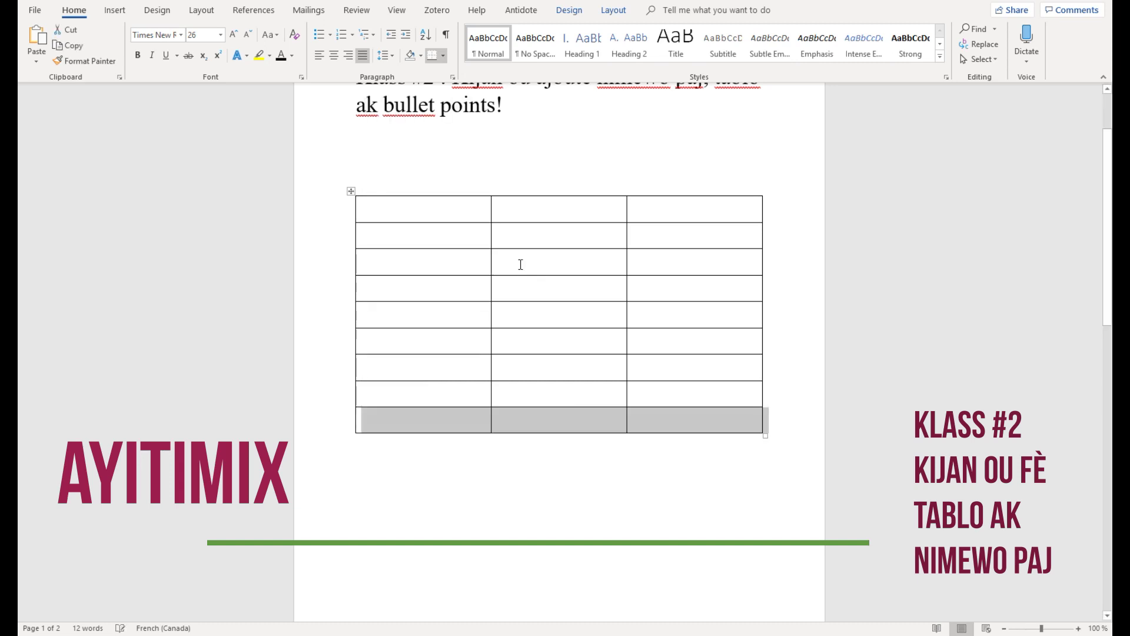
click(515, 521)
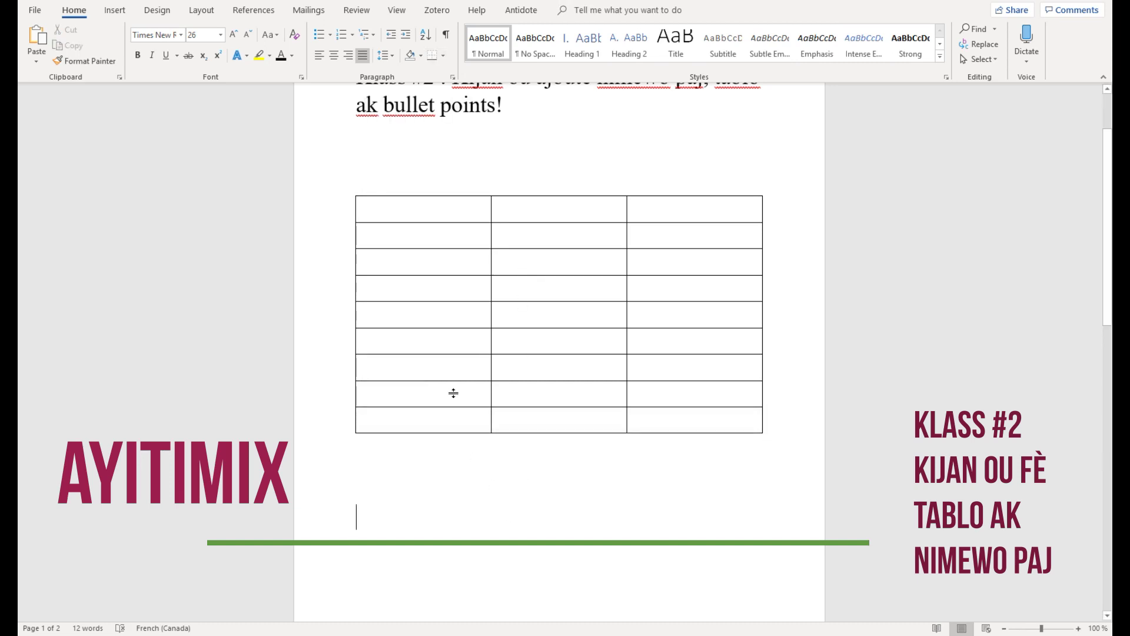
Add another row at the end of the table and delete that same row again
right_click(382, 425)
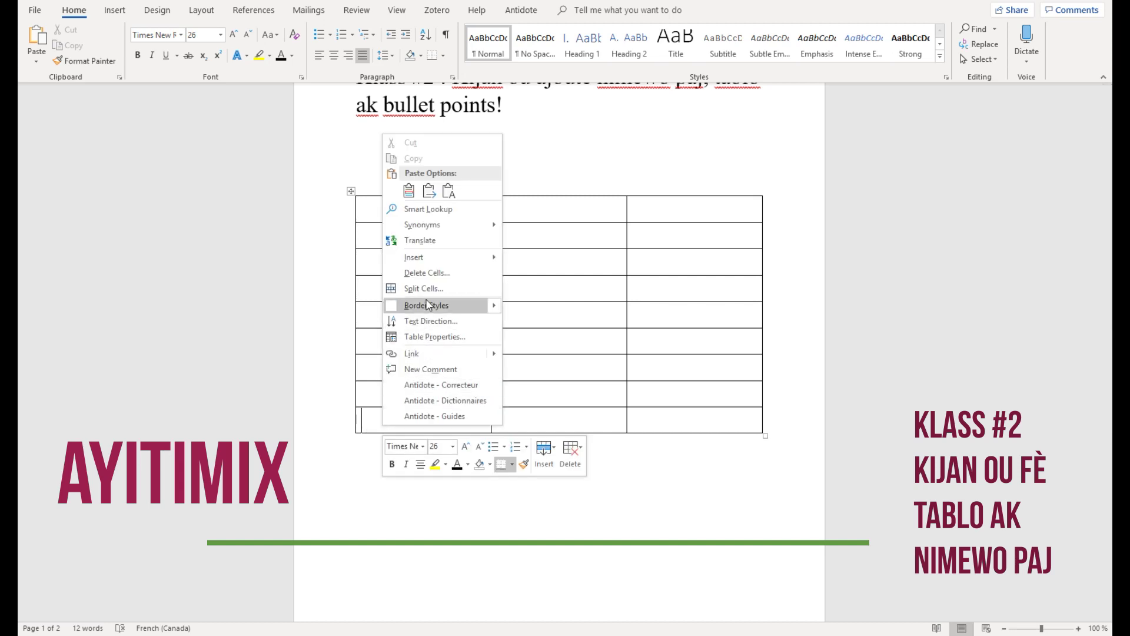
mouse_move(427, 263)
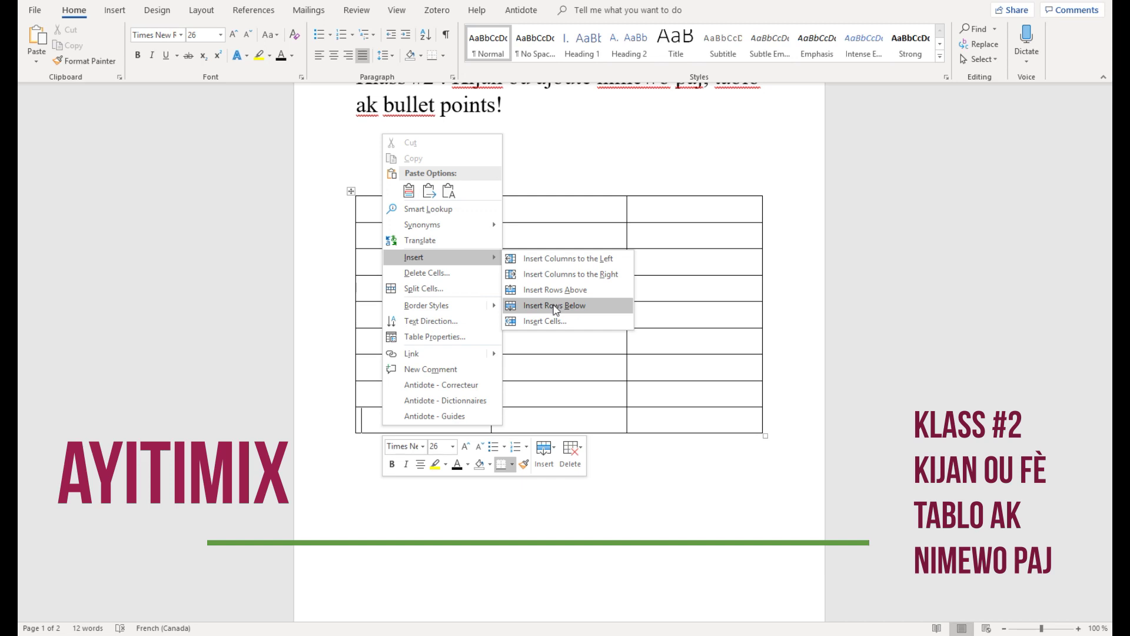
click(554, 305)
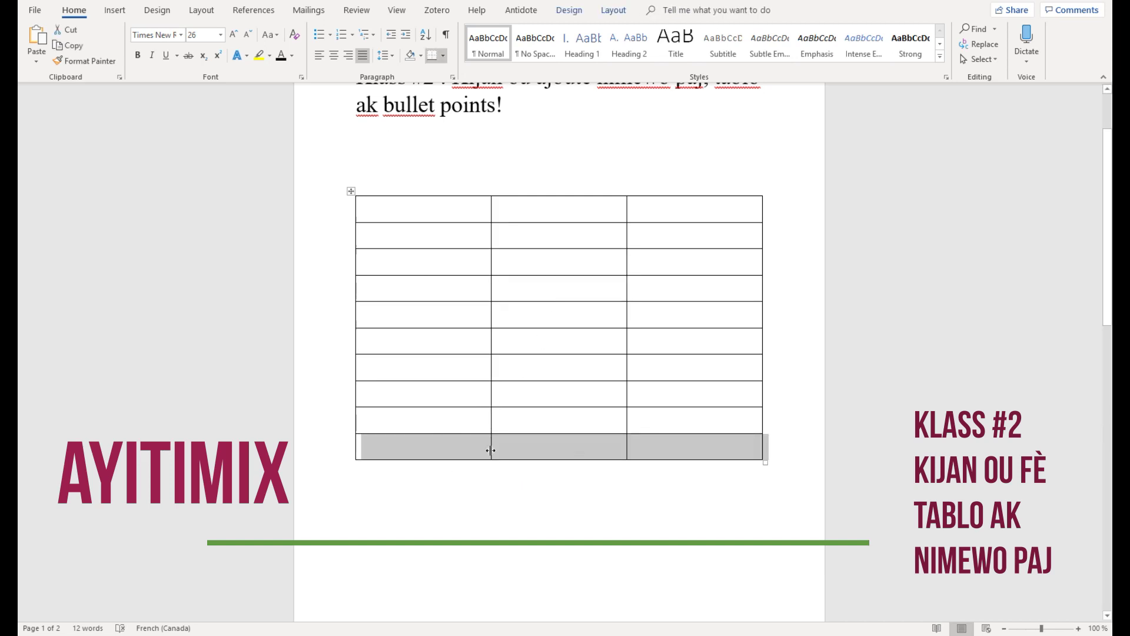
right_click(429, 443)
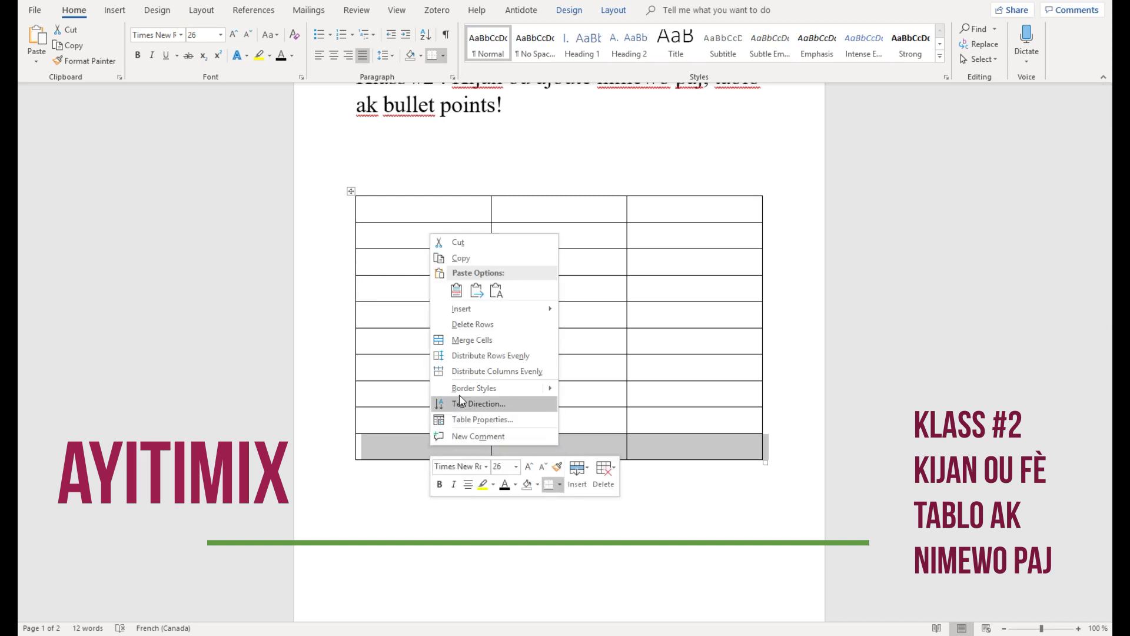
click(471, 324)
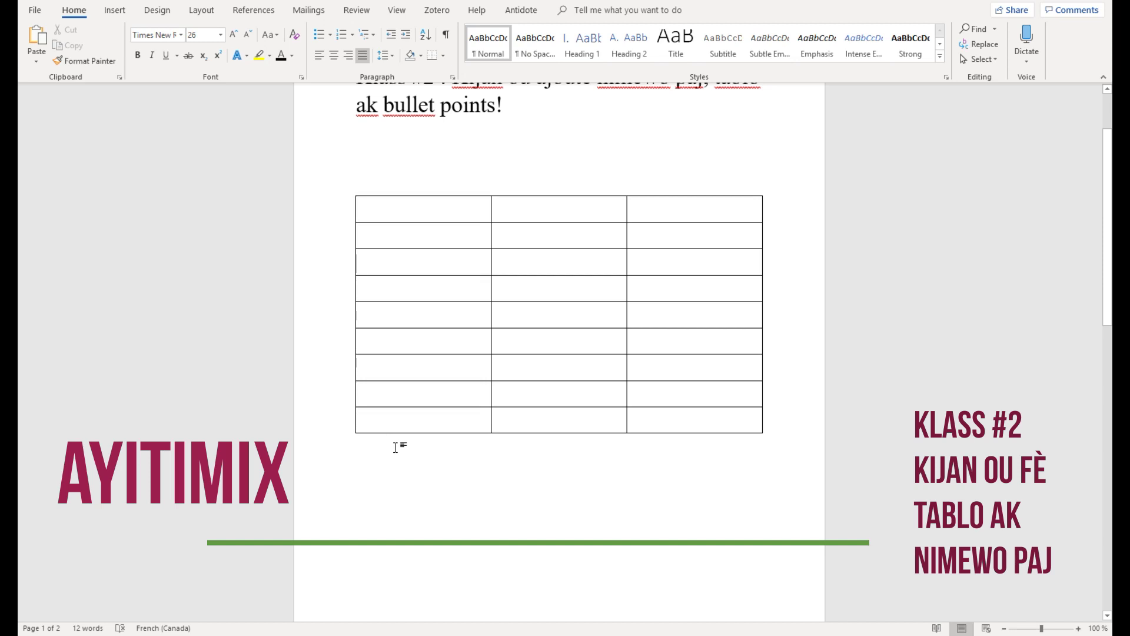
Insert one row above the table's first row
click(415, 209)
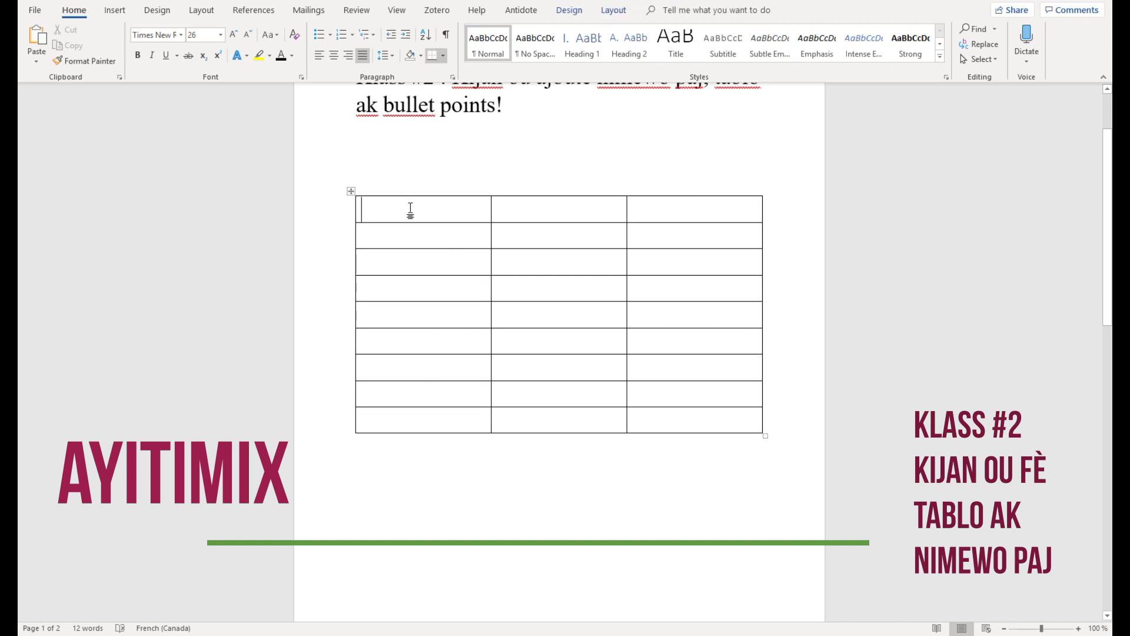
right_click(400, 208)
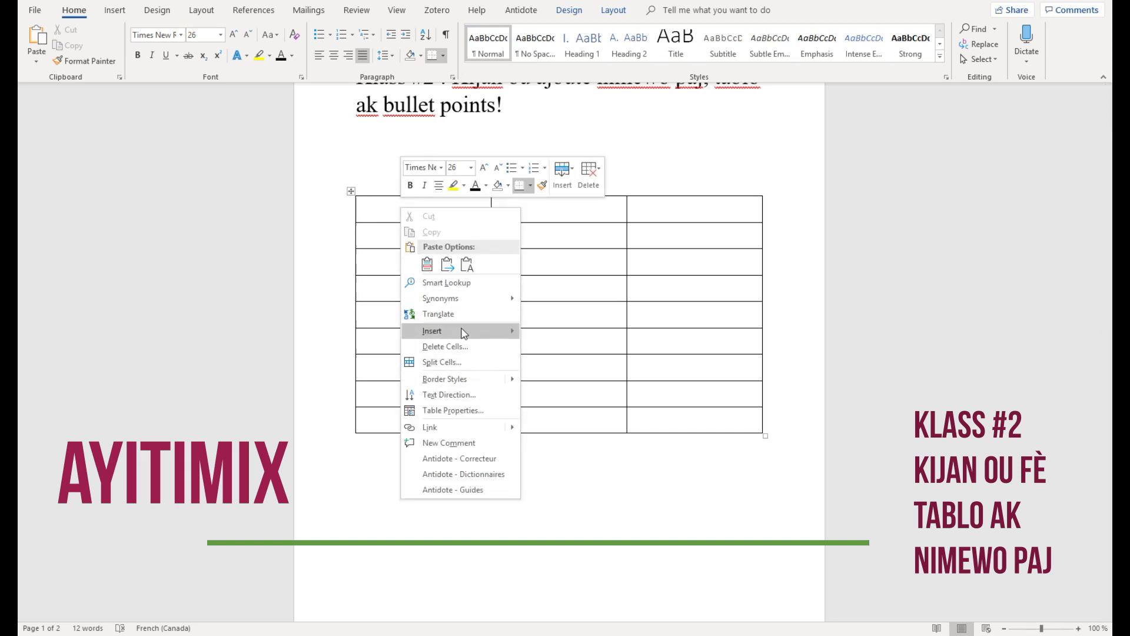
mouse_move(462, 330)
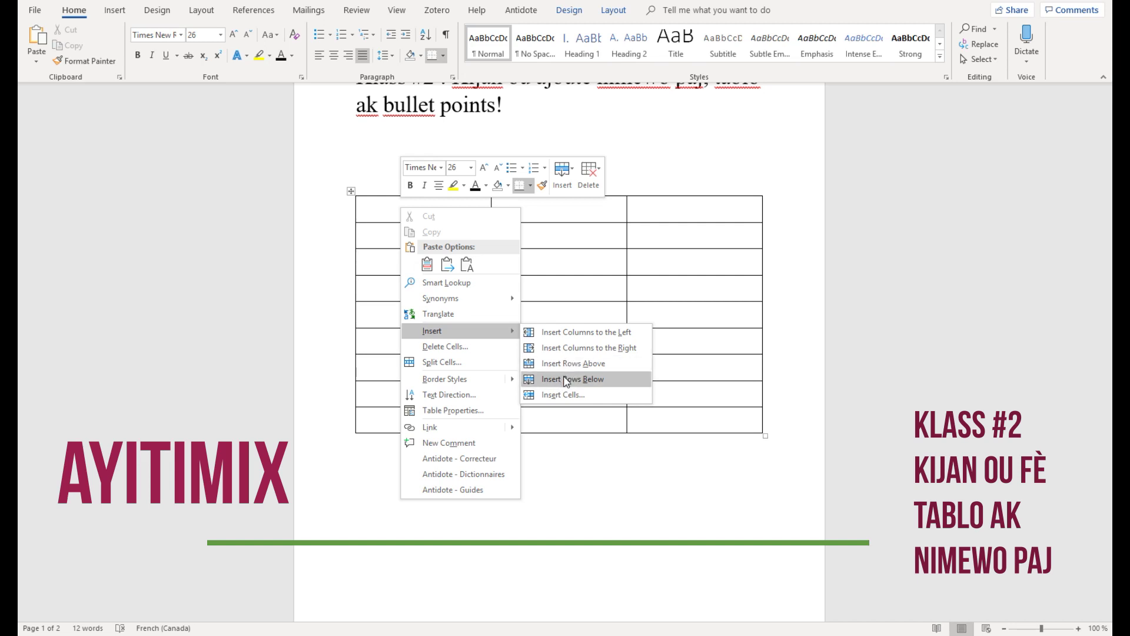
click(570, 365)
Fill the table's first row with the column headings "depatman", "kapital" and "Kantite moun"
click(406, 209)
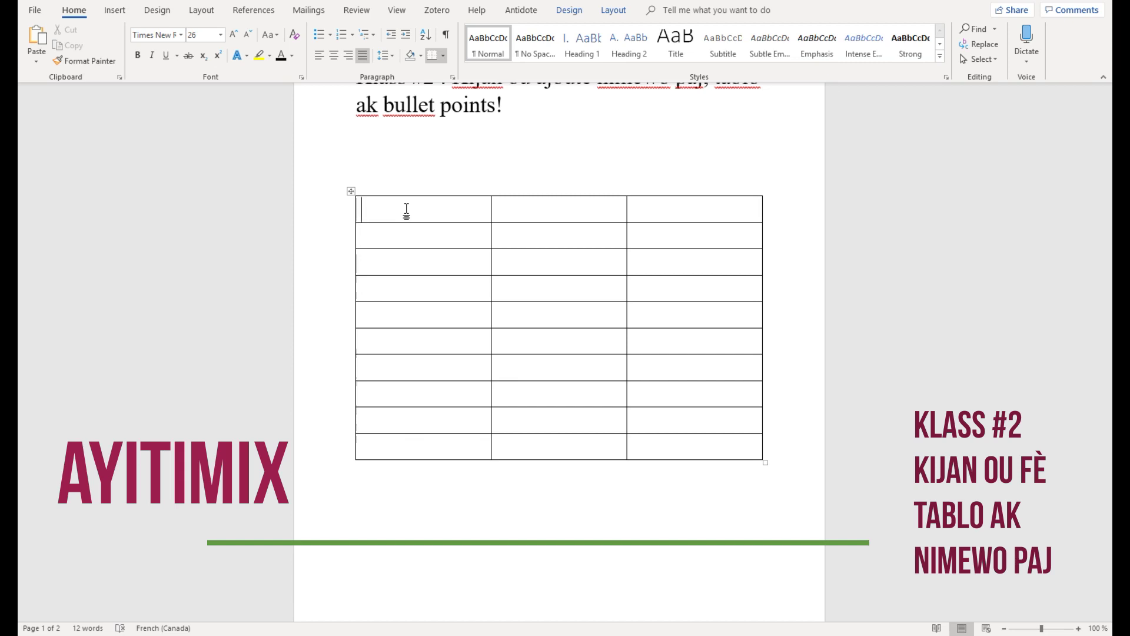
text(depatman)
click(554, 216)
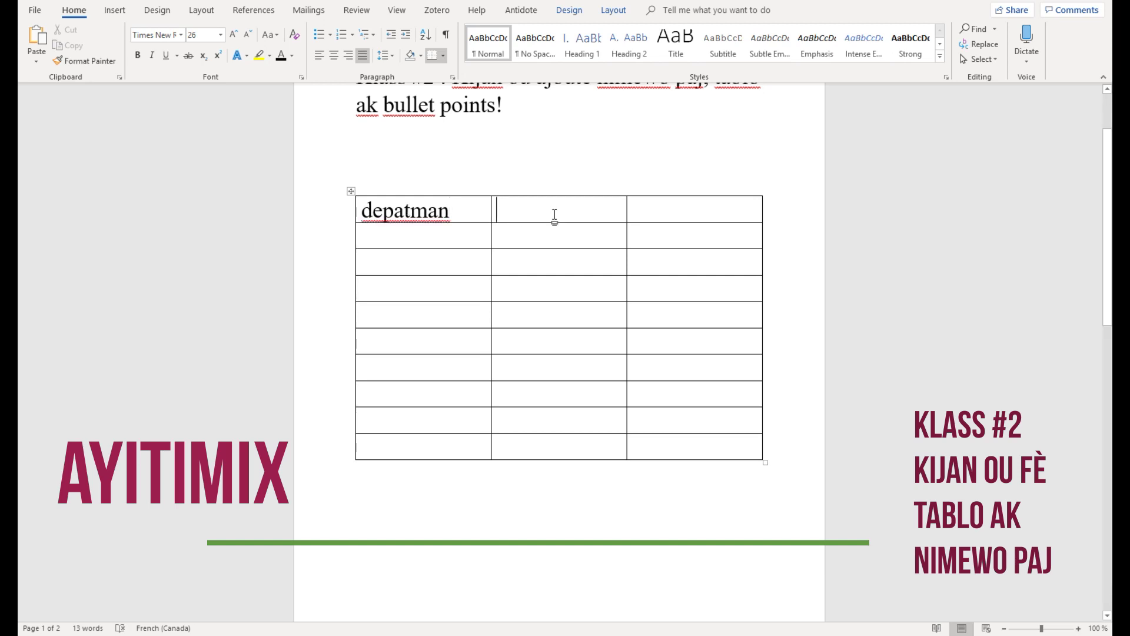
text(kapital)
click(690, 215)
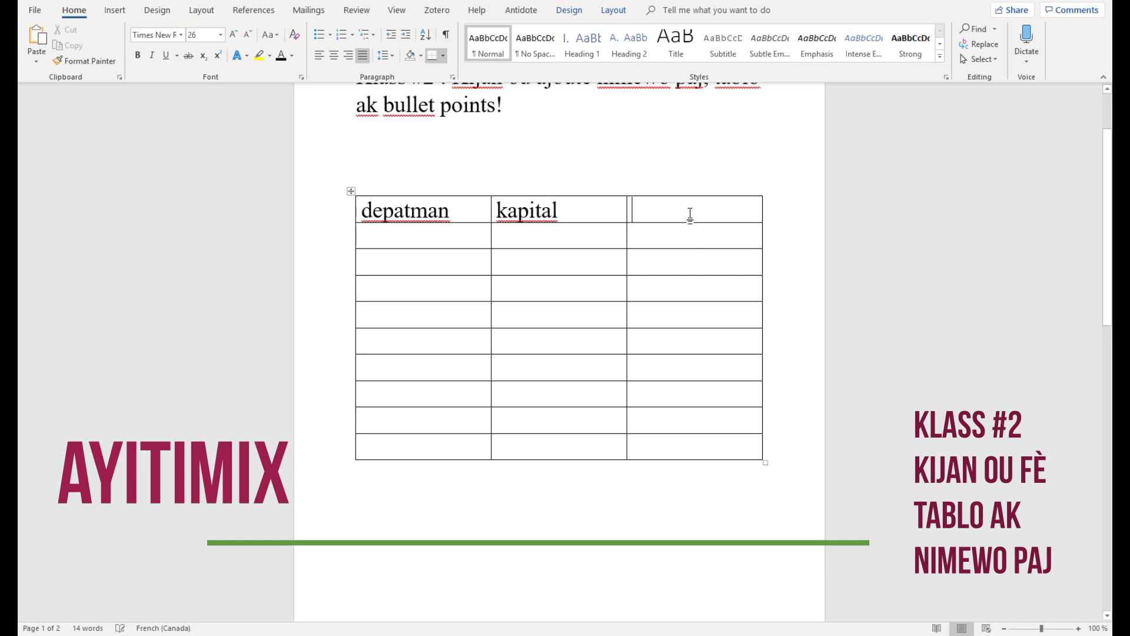
text(kantite moun)
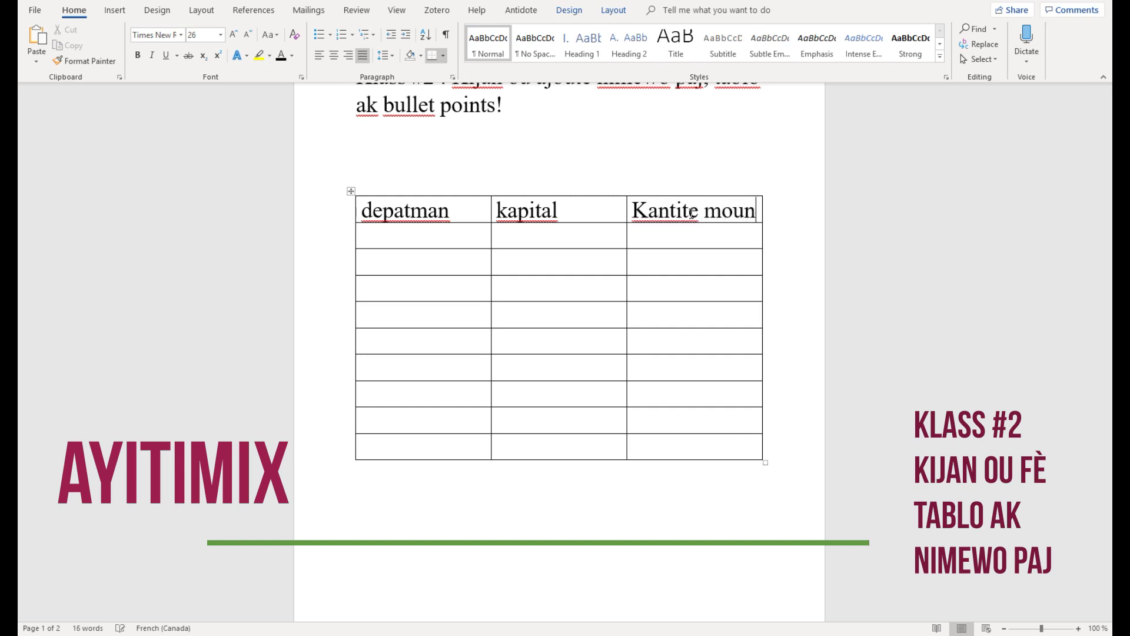
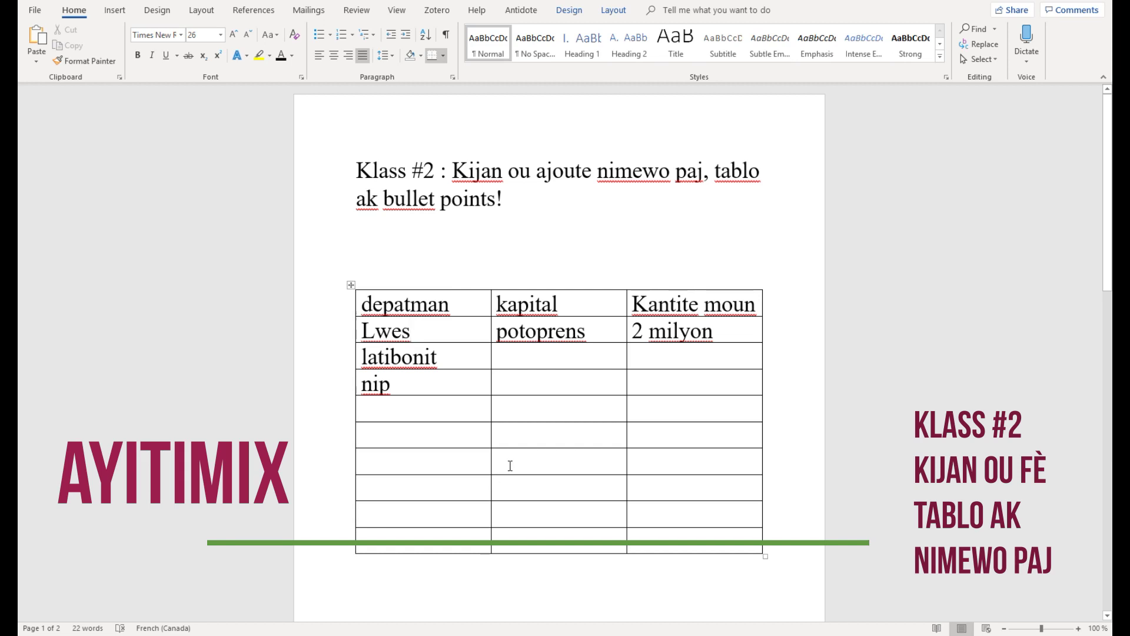
scroll(421, 508, down, 10)
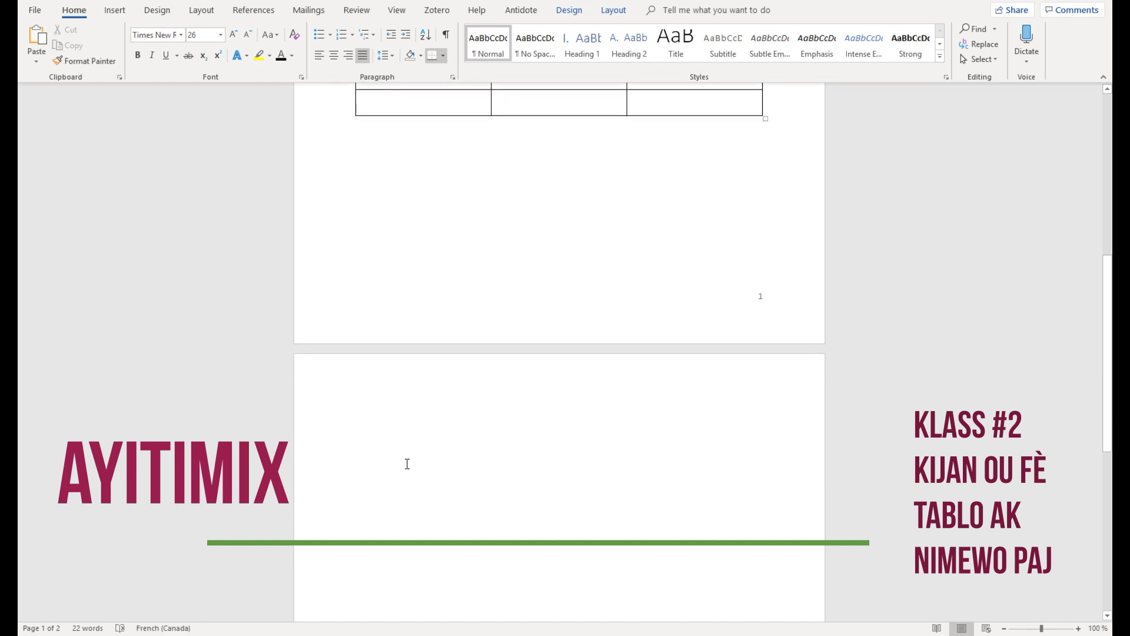
click(404, 448)
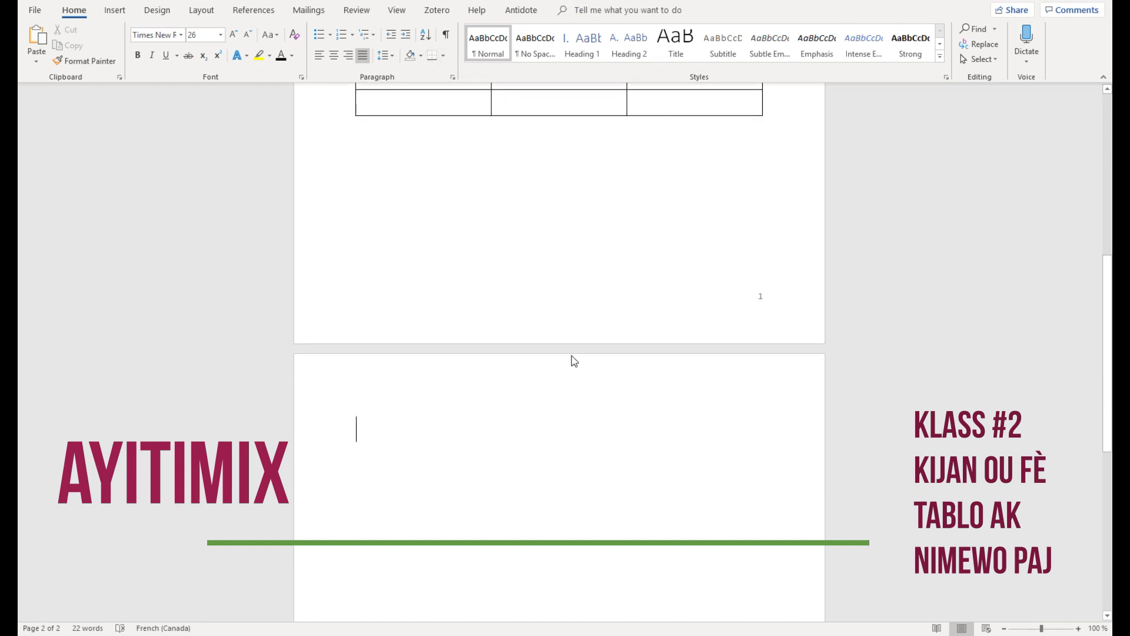
scroll(572, 356, up, 8)
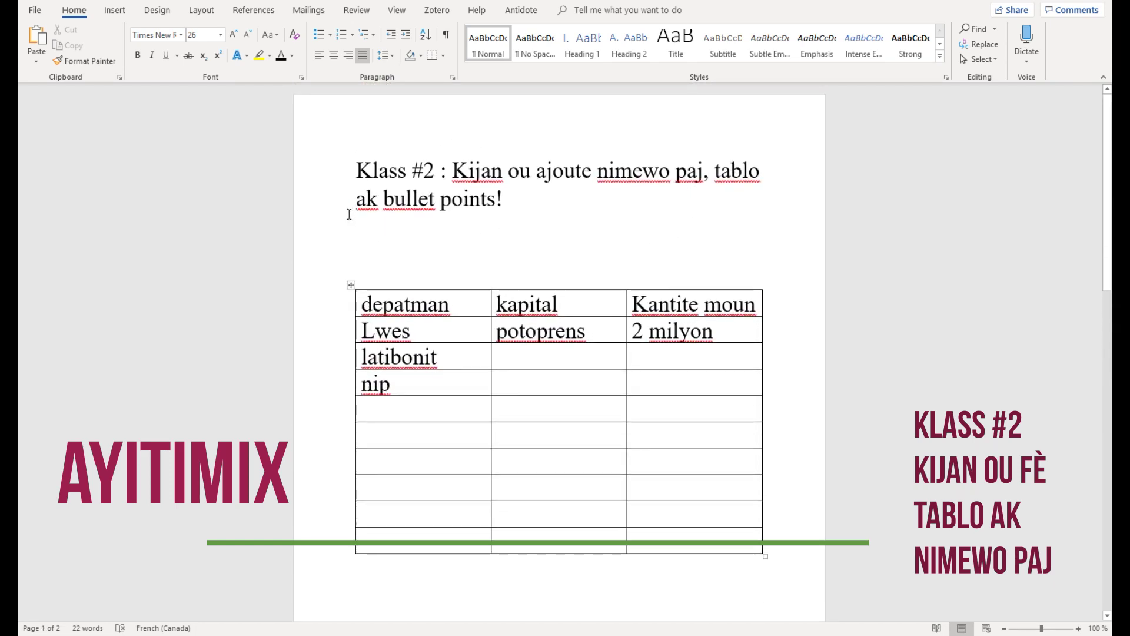
drag(383, 199, 502, 200)
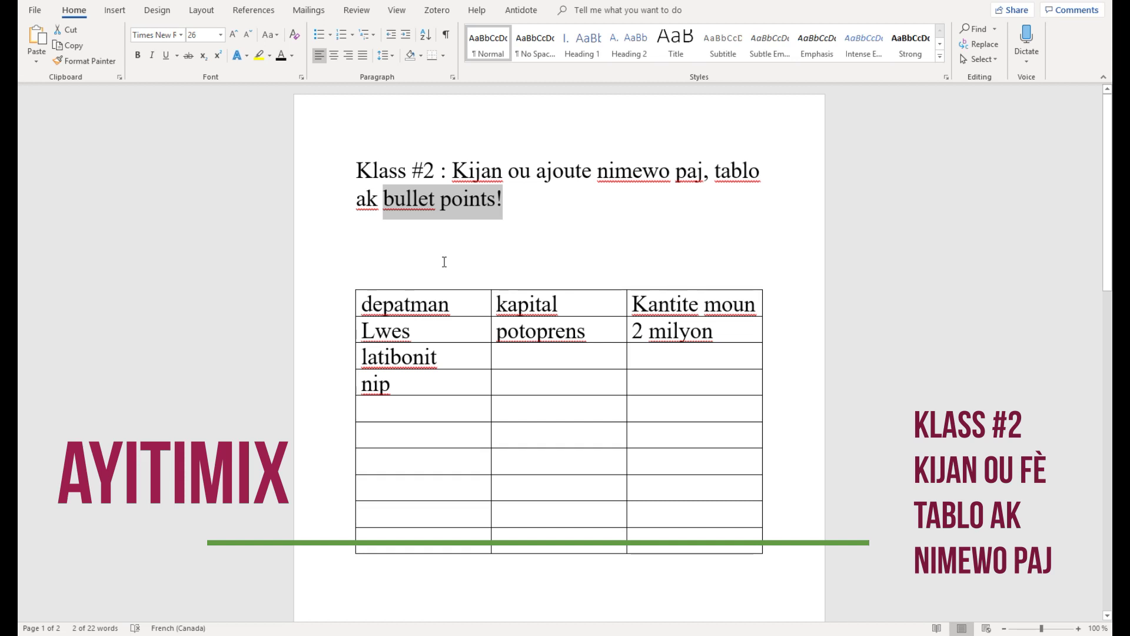
Apply the square bullet style to the "Klass #2" title paragraph above the table
click(386, 198)
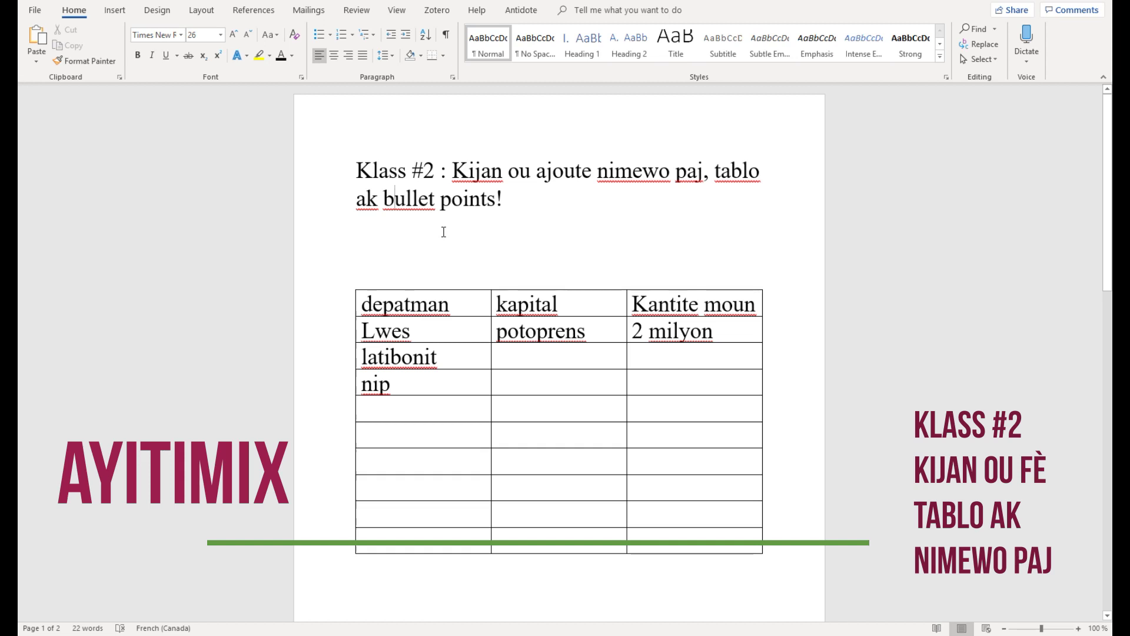
scroll(442, 432, down, 5)
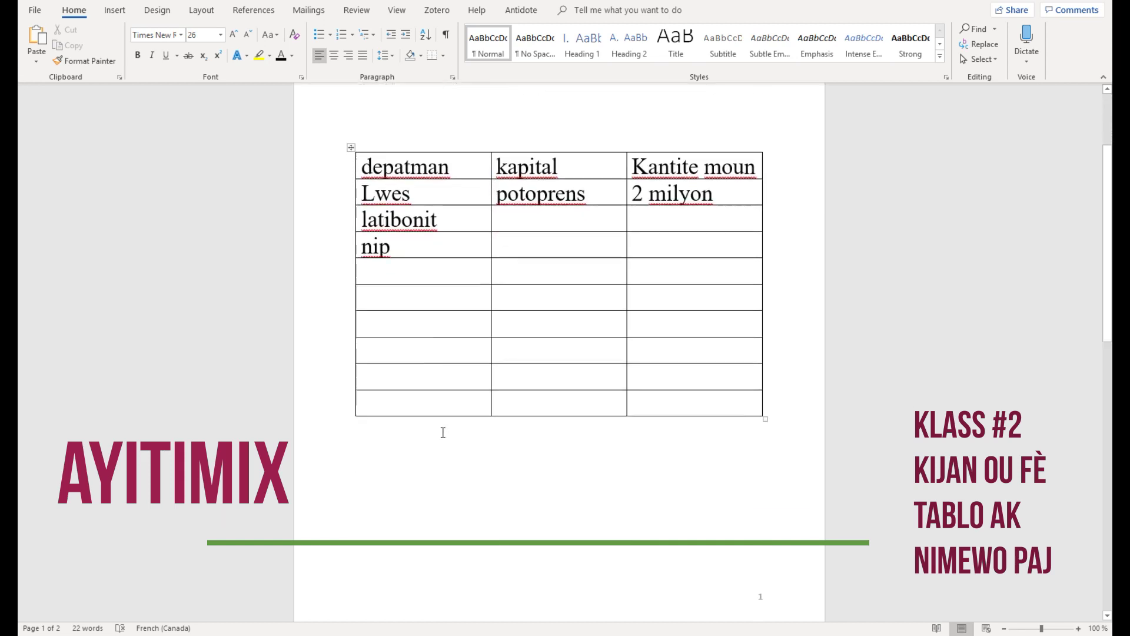
scroll(409, 459, up, 3)
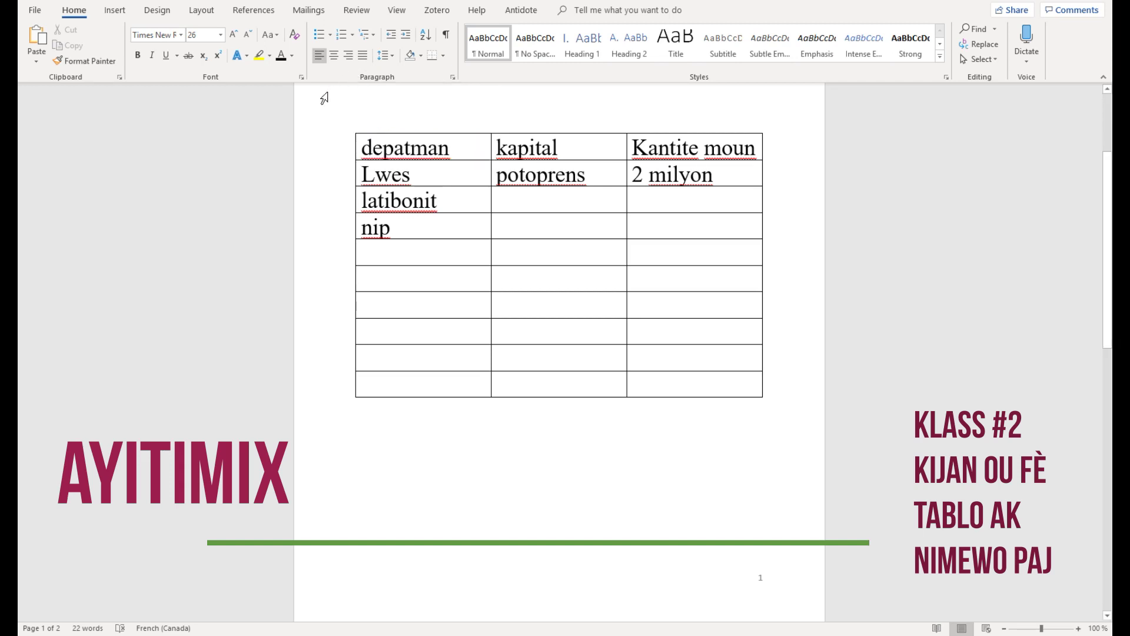
scroll(420, 427, down, 5)
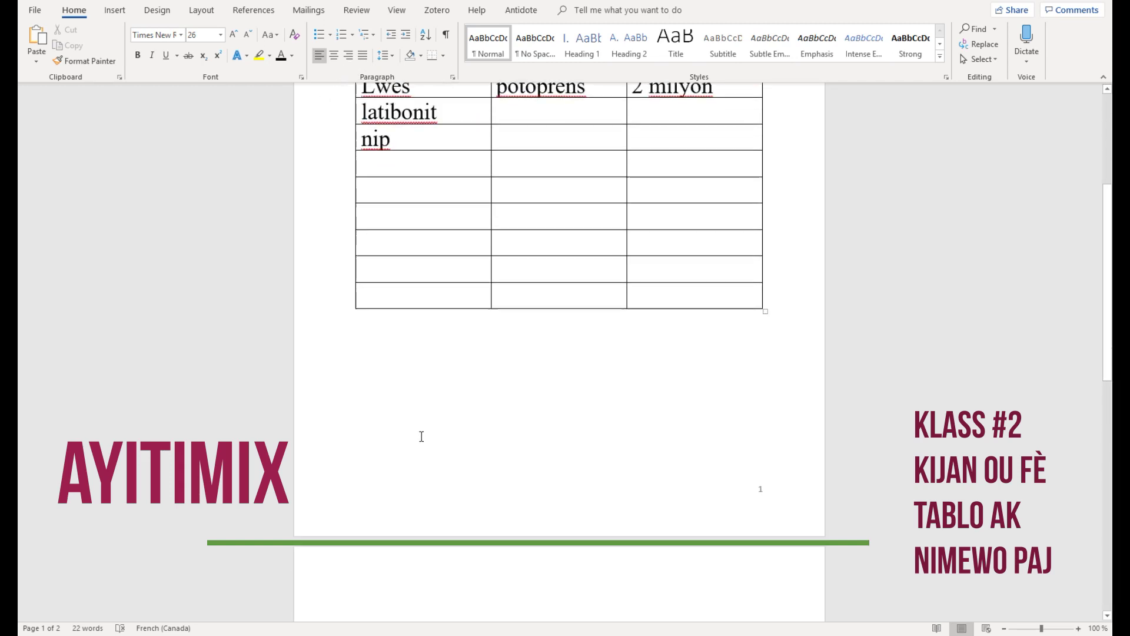
click(330, 37)
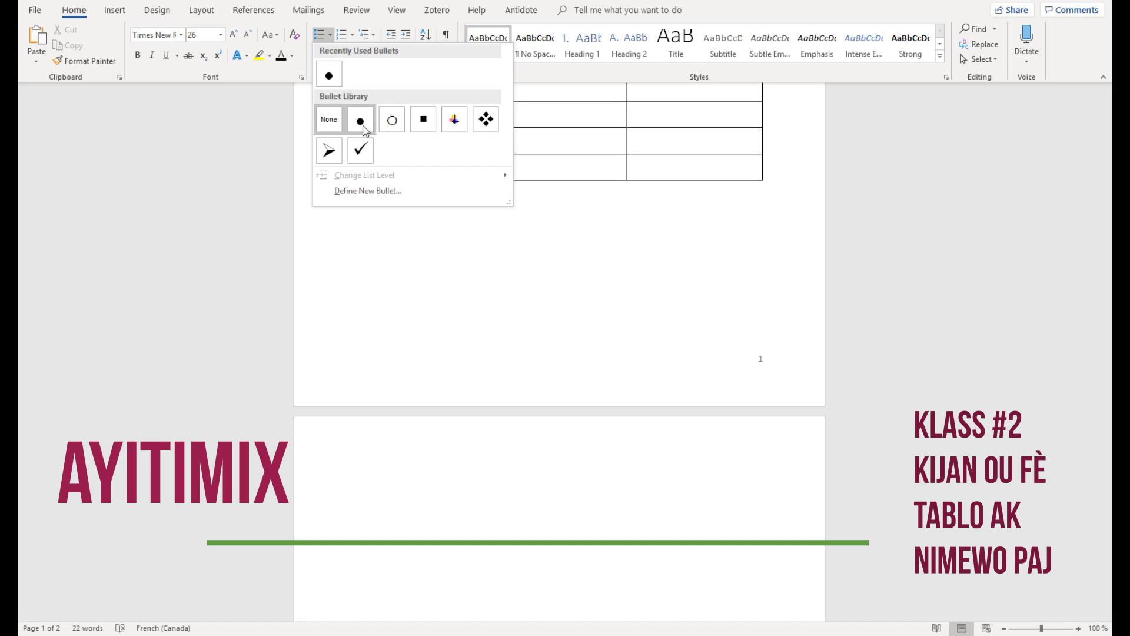
click(429, 125)
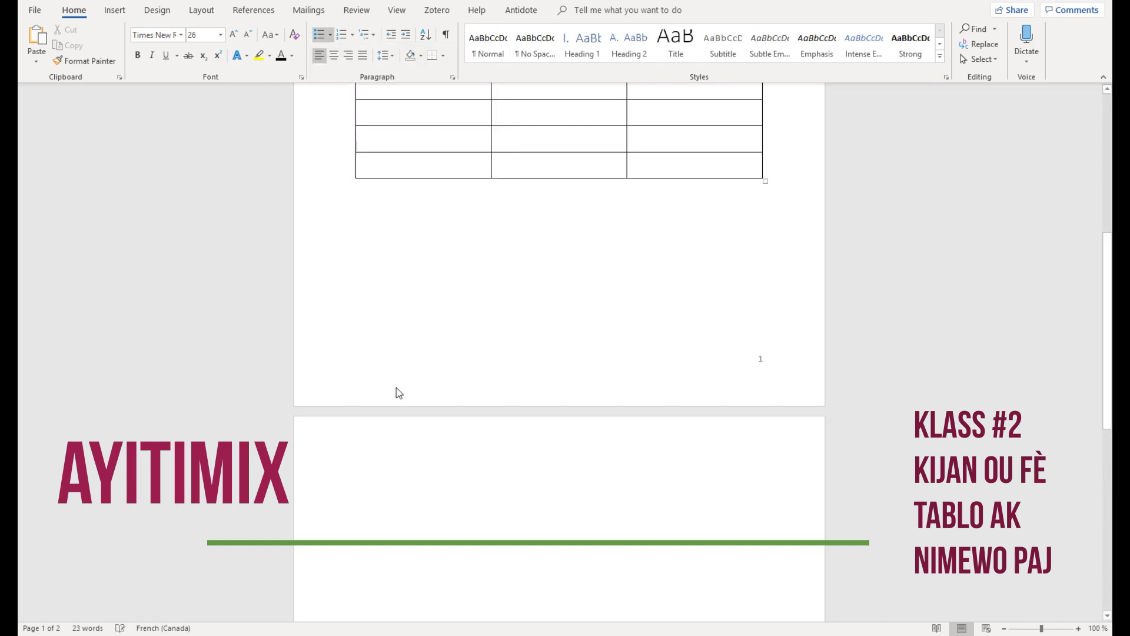
scroll(365, 486, down, 3)
scroll(371, 446, up, 8)
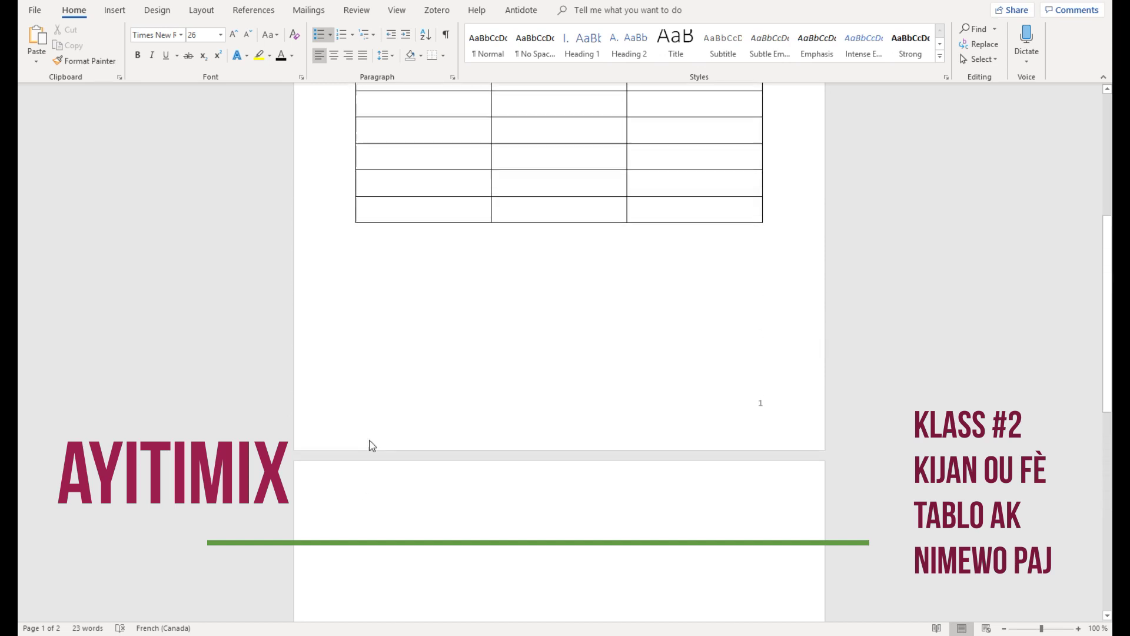
scroll(370, 439, up, 2)
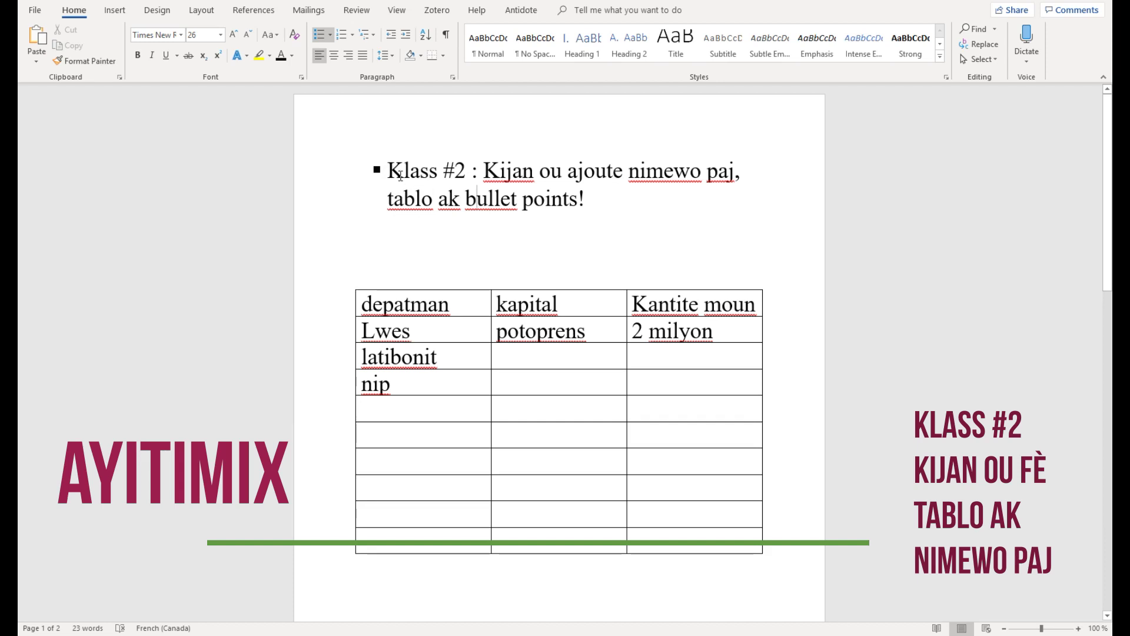
Start a bulleted list with the square bullet style on the empty line below the table
click(378, 245)
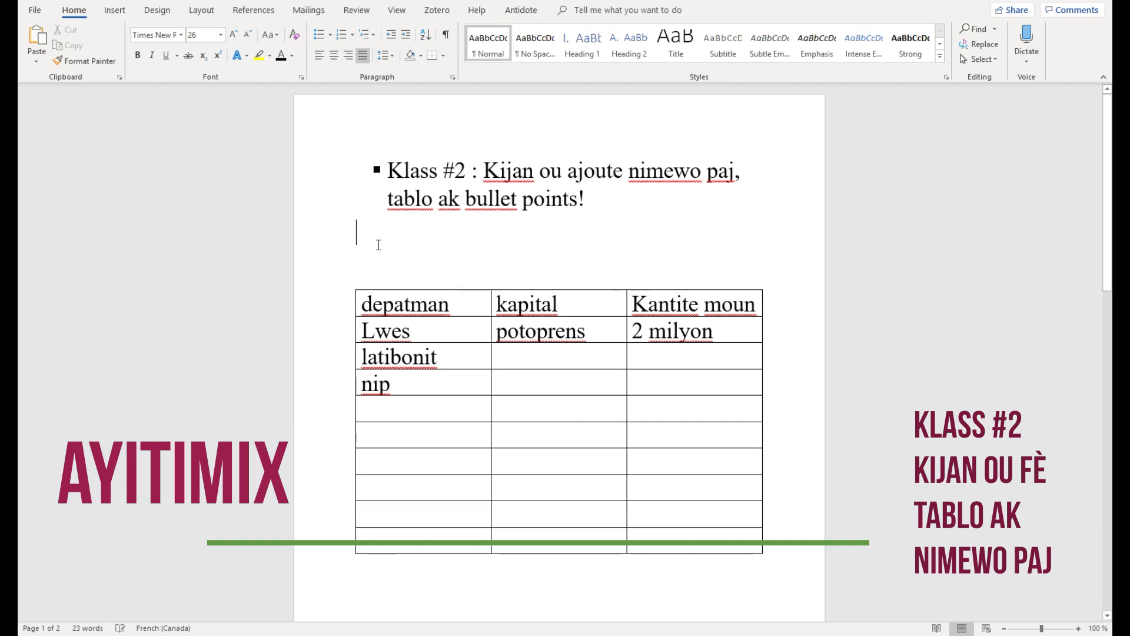
scroll(412, 353, down, 2)
click(383, 470)
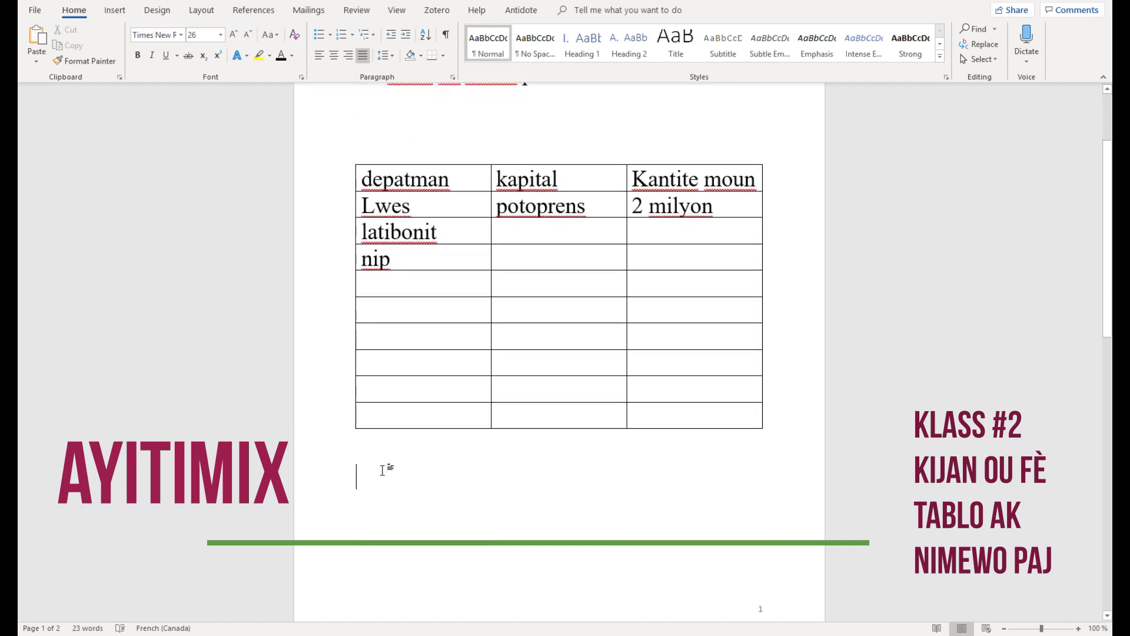
click(330, 39)
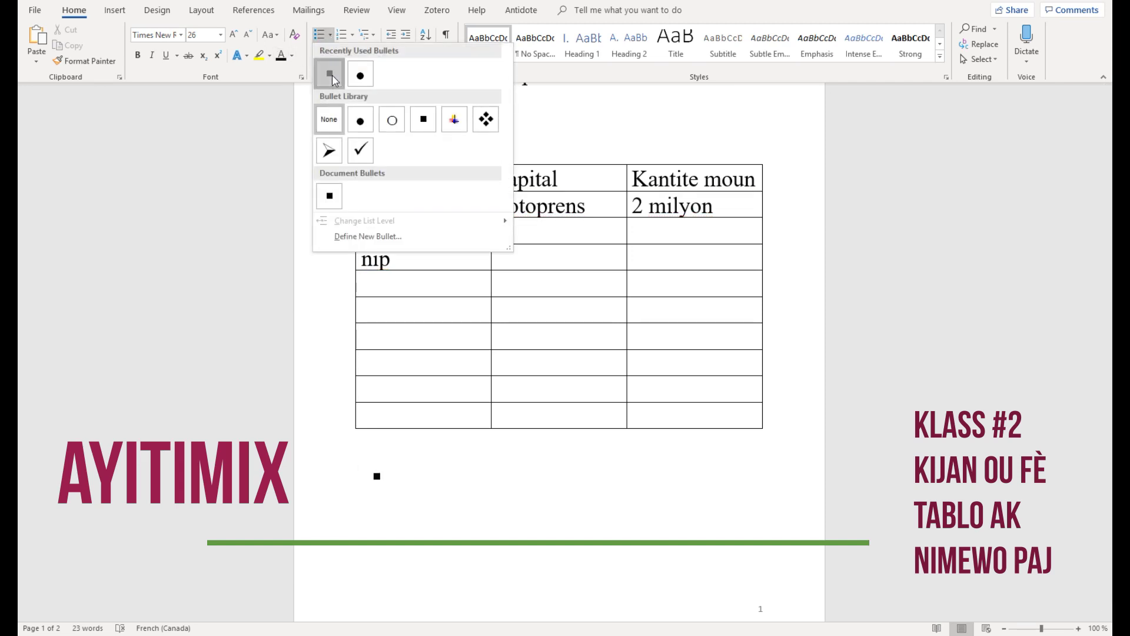
click(335, 80)
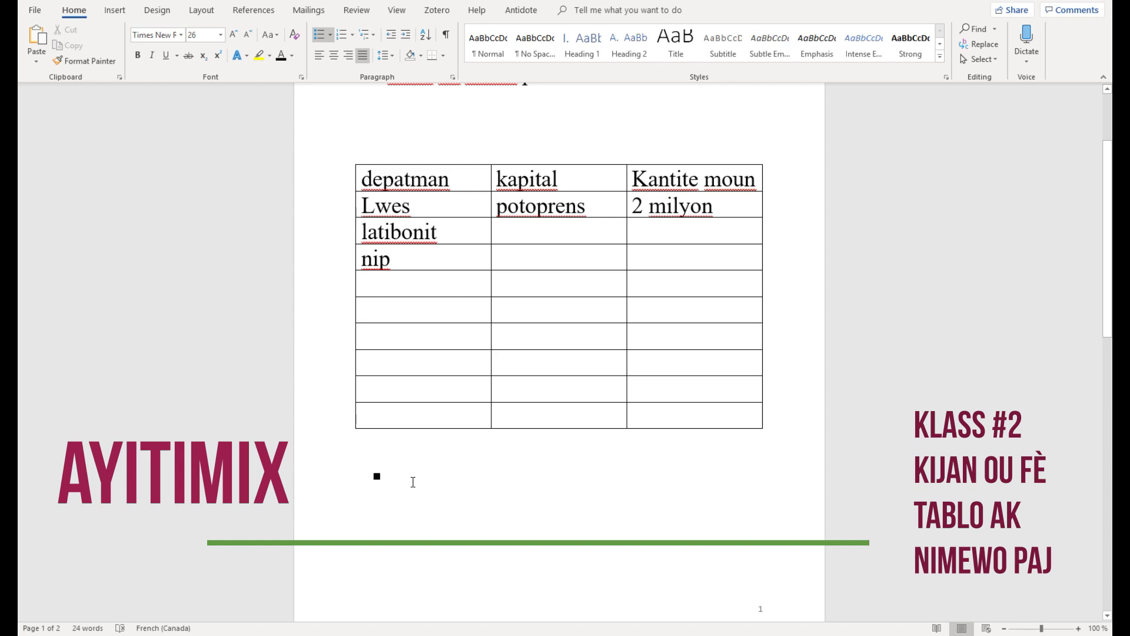
Enter "Lwes", "Latibonit" and "Nip" as the first three items of the bulleted list
text(Lw)
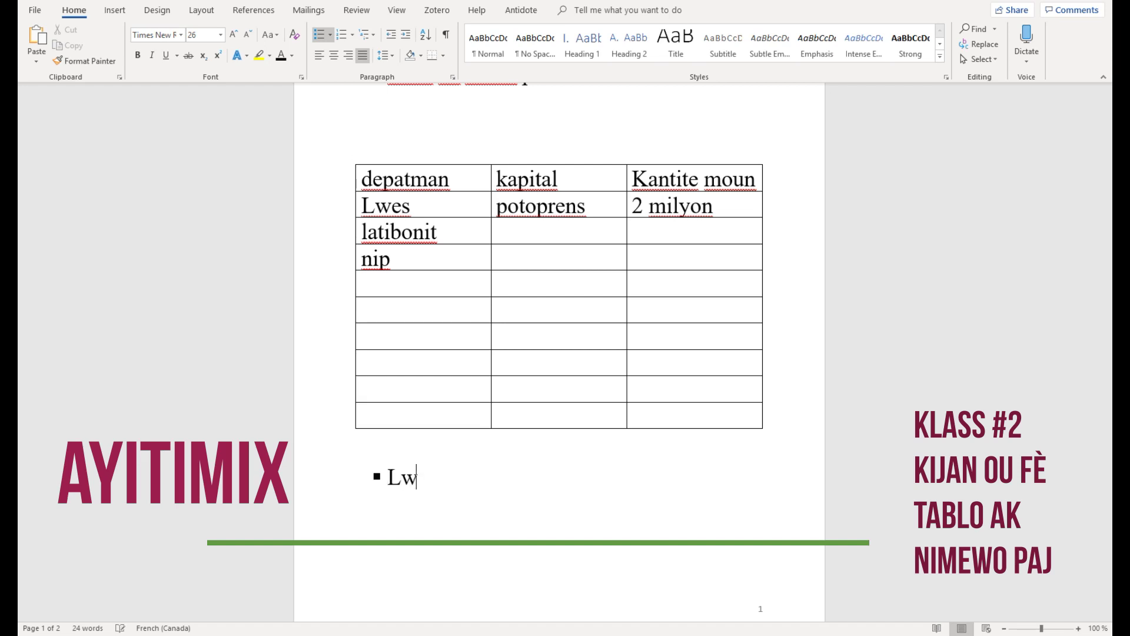
text(es)
key(Return)
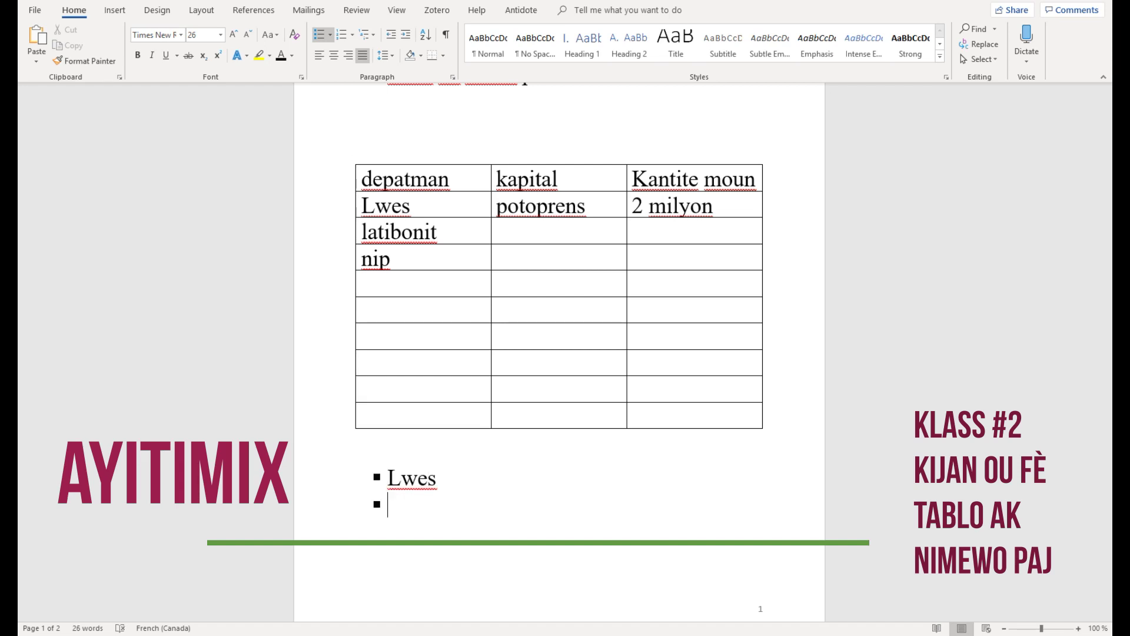
text(latibonit)
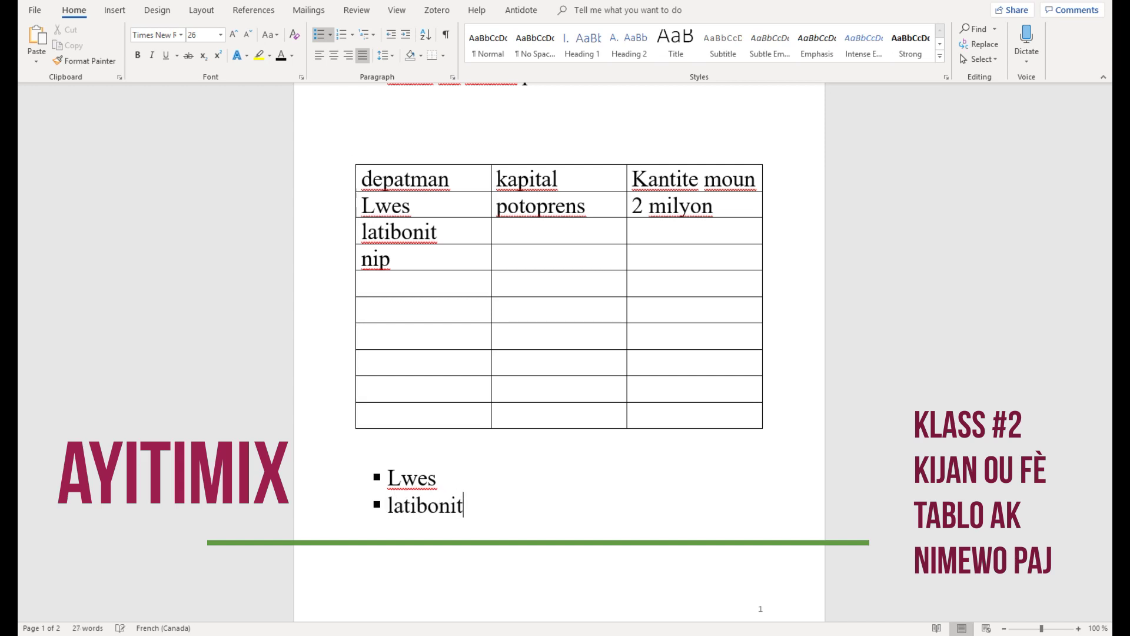
key(Return)
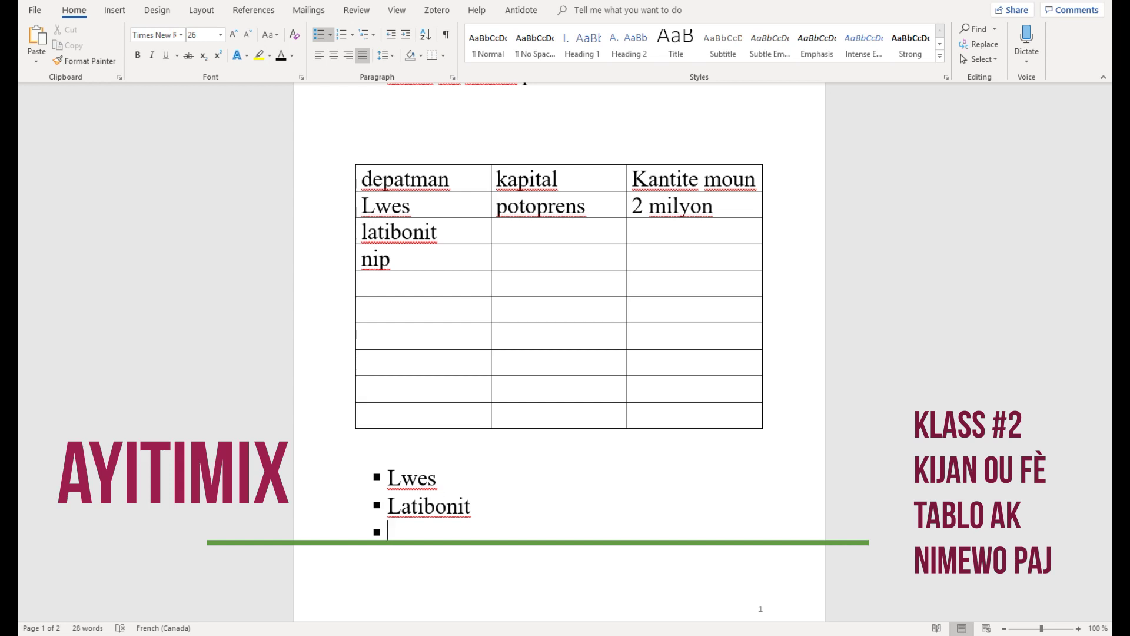
text(nip)
key(Return)
Continue the bulleted list with the items "Nodwes", "No" and "Sides"
text(nodwe)
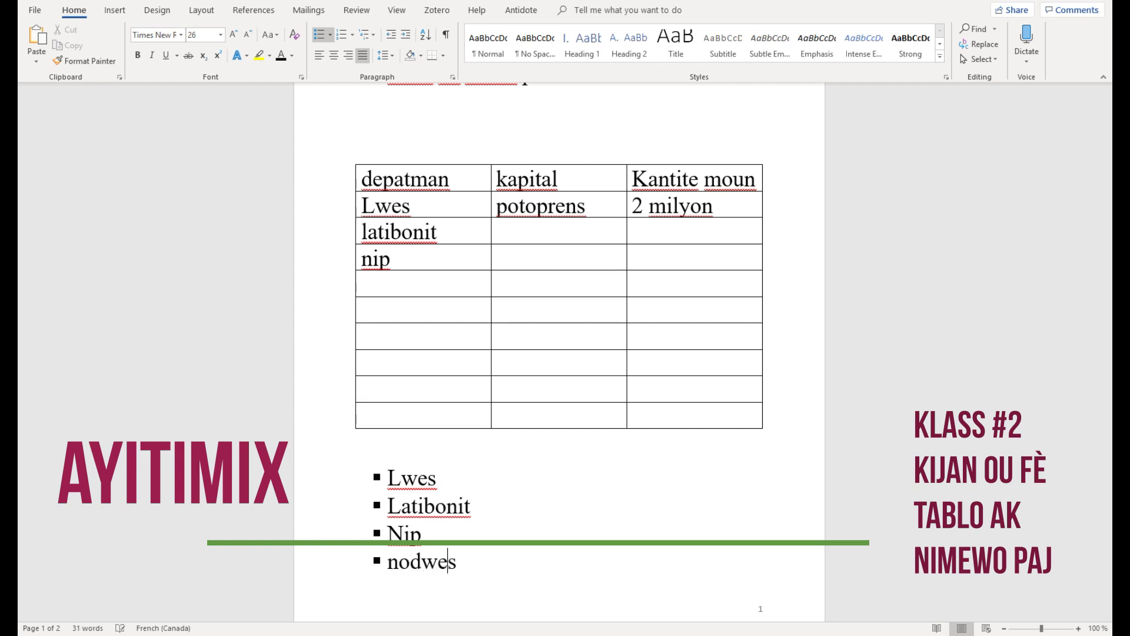
text(s)
key(Return)
text(no)
key(Return)
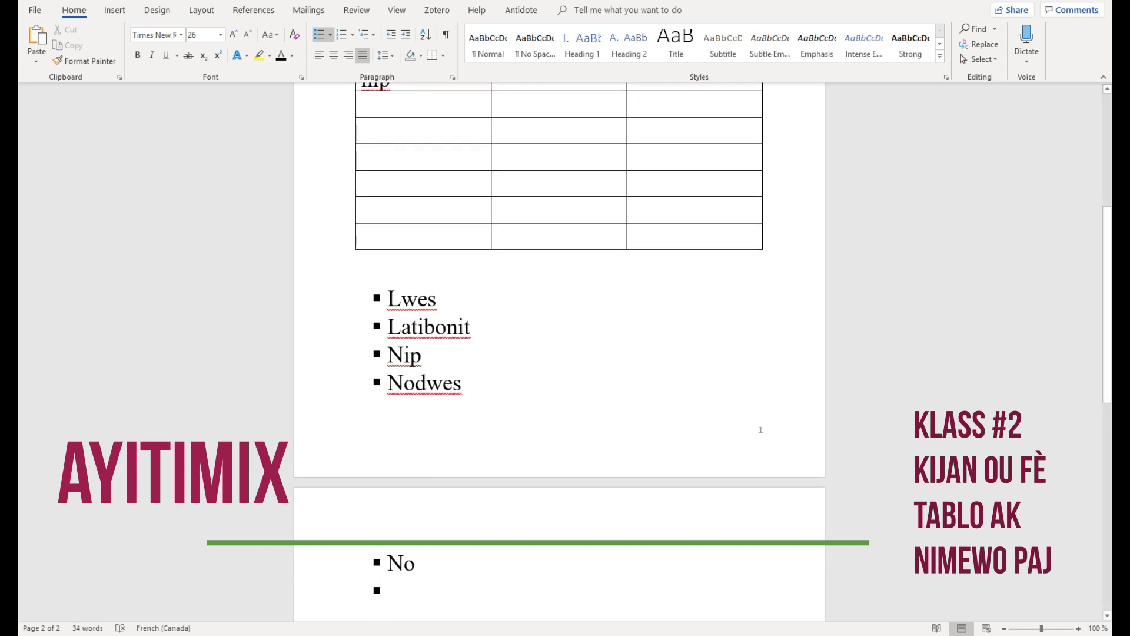
text(sides)
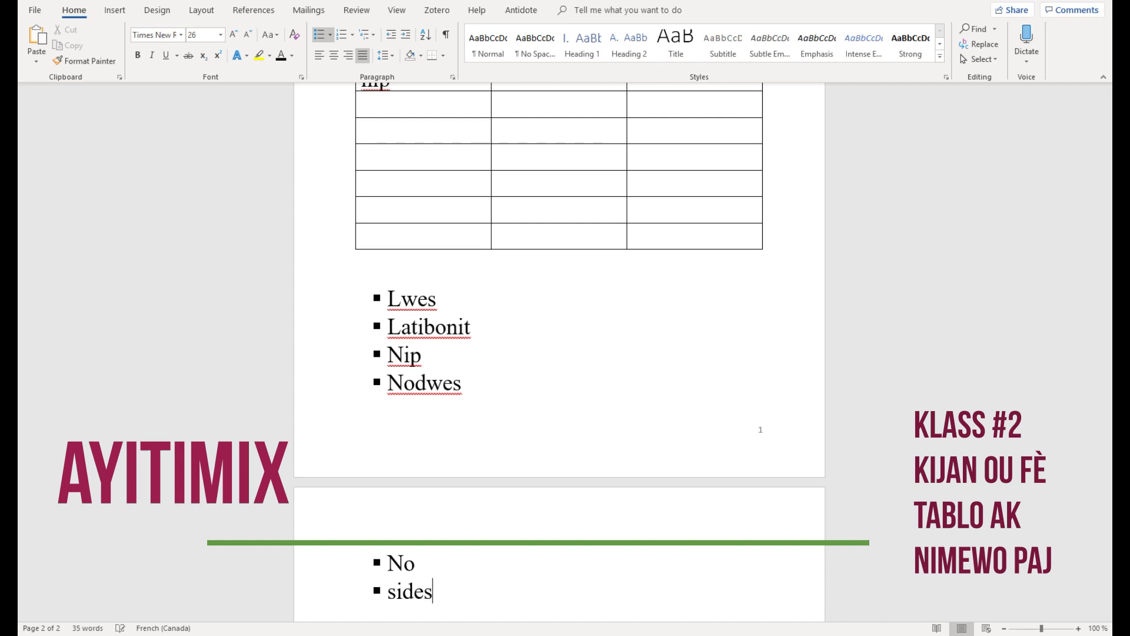
key(Return)
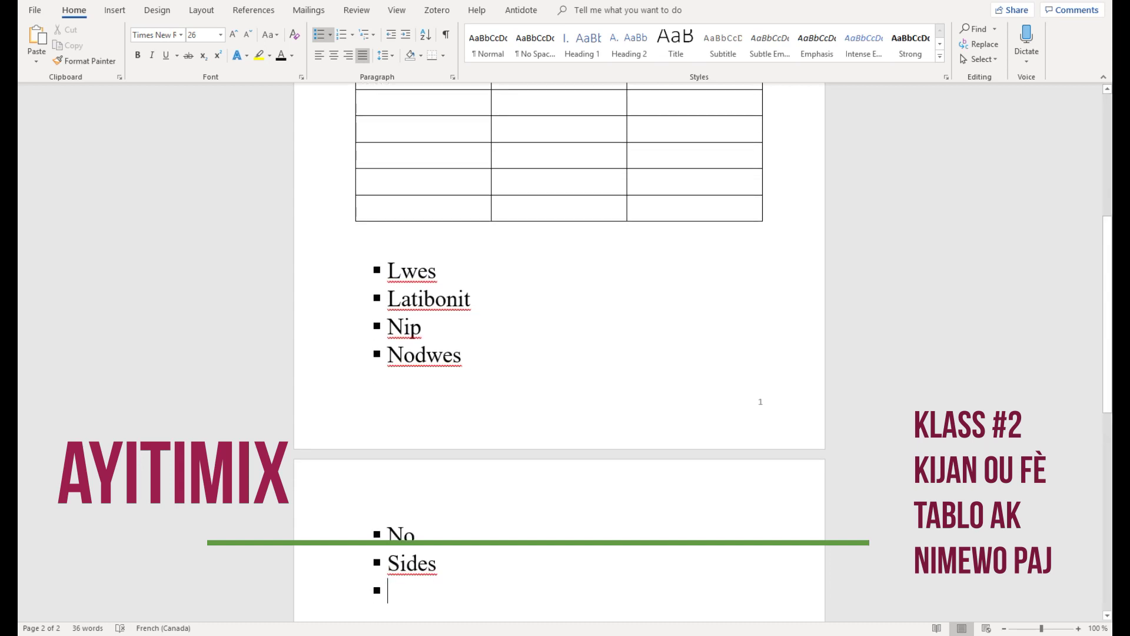
Add the filler items "Hjhjh", "Ggghg" and "Uyuiyu" to the bulleted list, followed by a new empty bullet
text(hjhjh)
key(Return)
text(g)
key(Return)
key(Return)
key(Return)
text(g)
key(BackSpace)
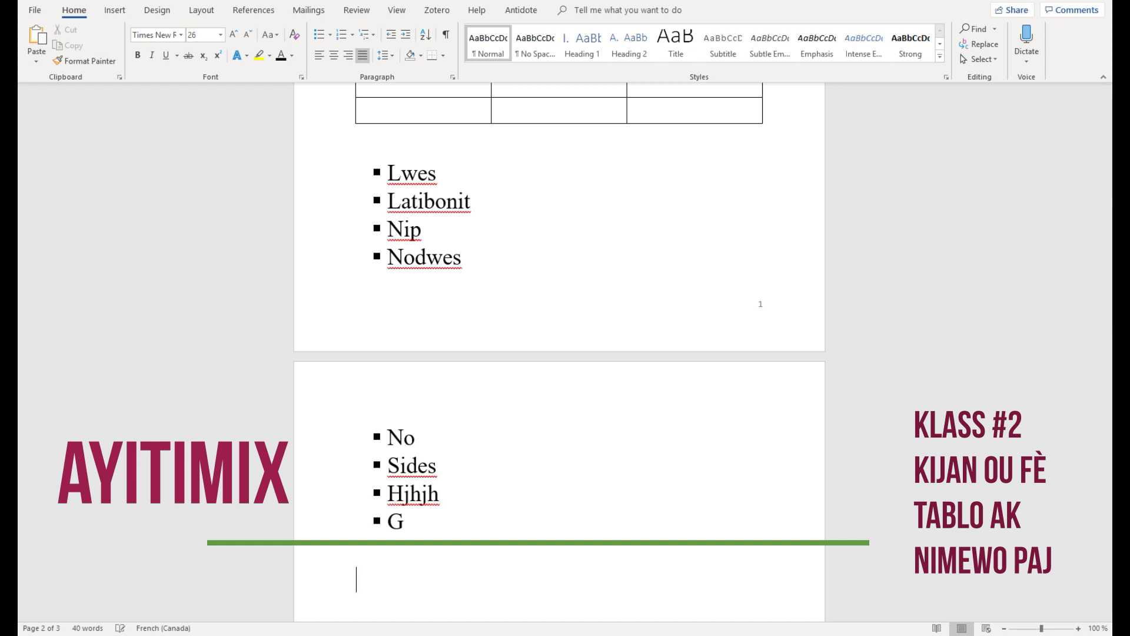
text(gghg)
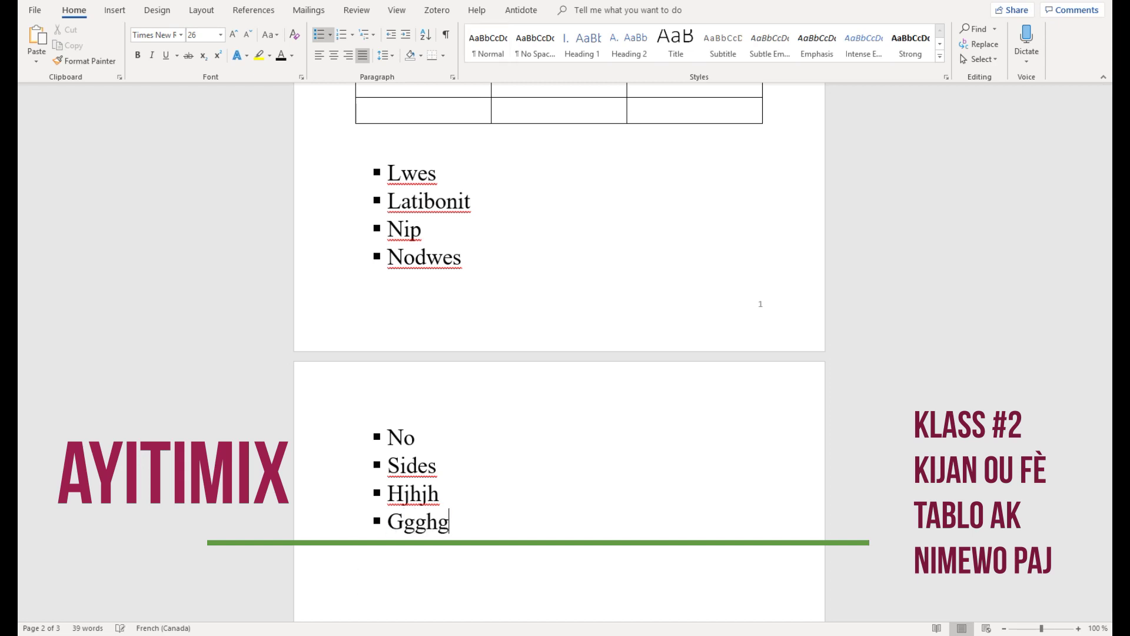
key(Return)
text(uyuiyu)
key(Return)
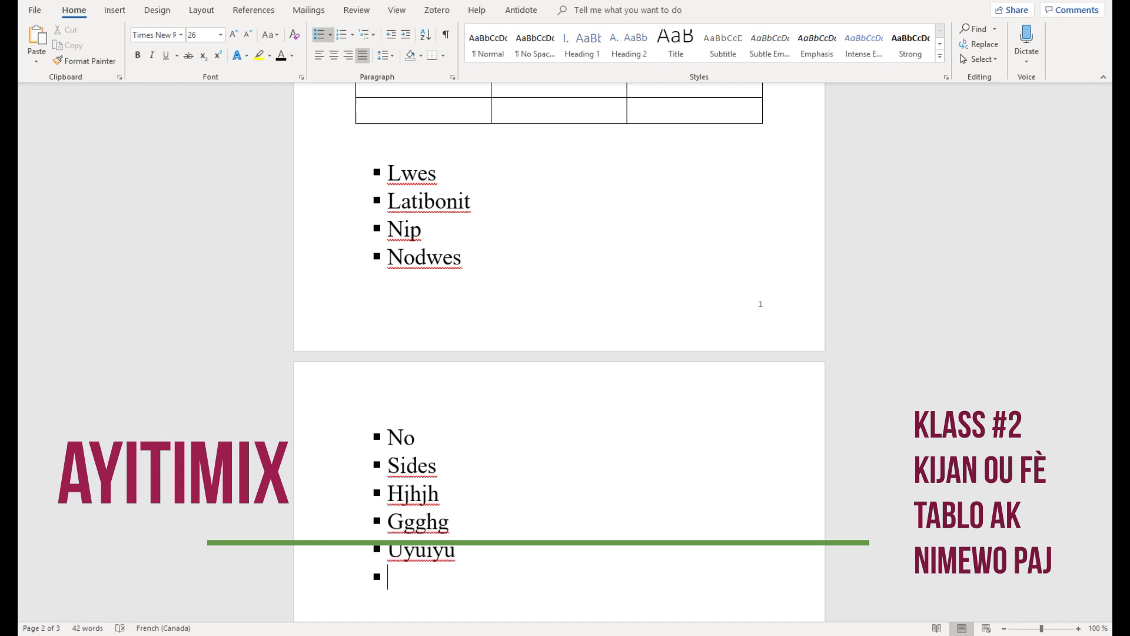
Add the item "Hujhjh" and a new empty bullet, and change the list to round bullets
text(hujhjh)
key(Return)
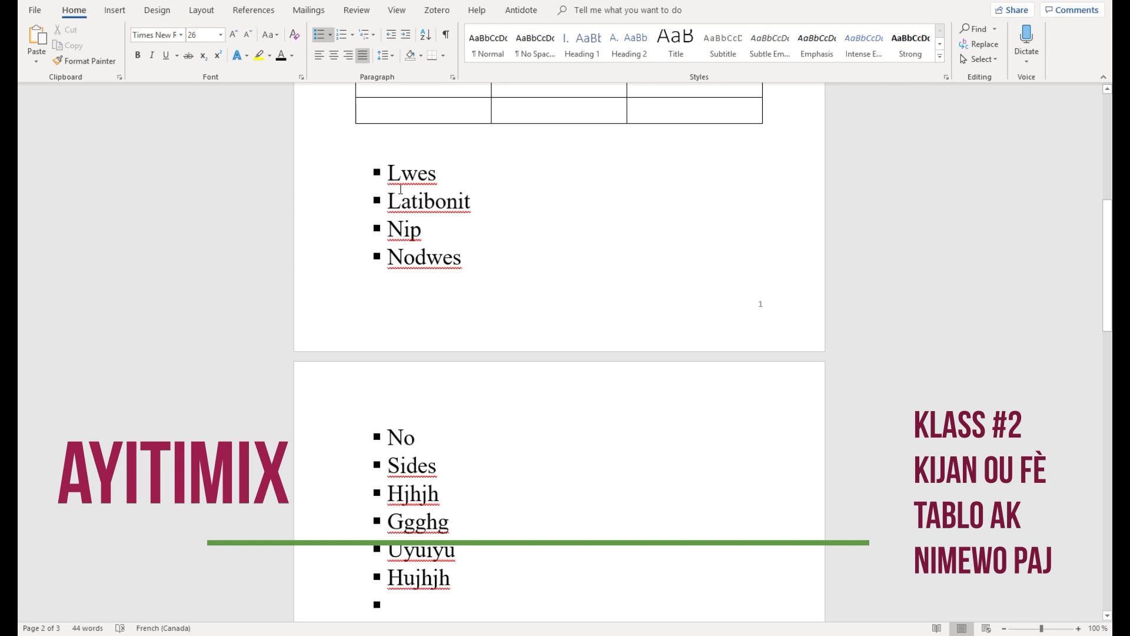
click(330, 35)
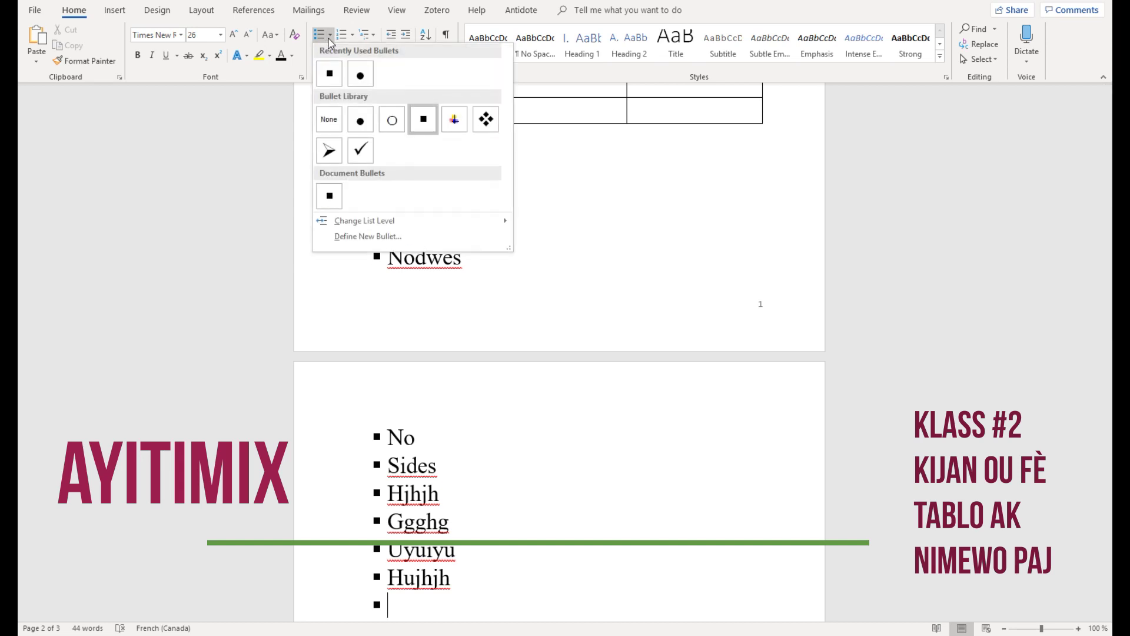
click(357, 74)
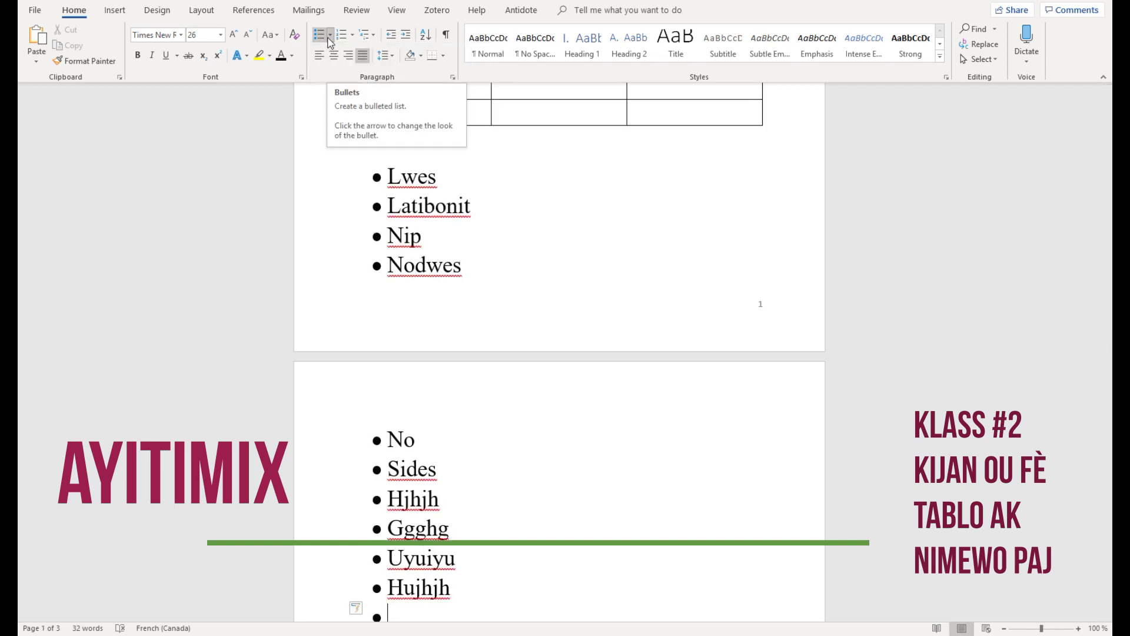
Convert the bulleted list to a numbered list with the "1. 2. 3." format and check it through the document
click(352, 35)
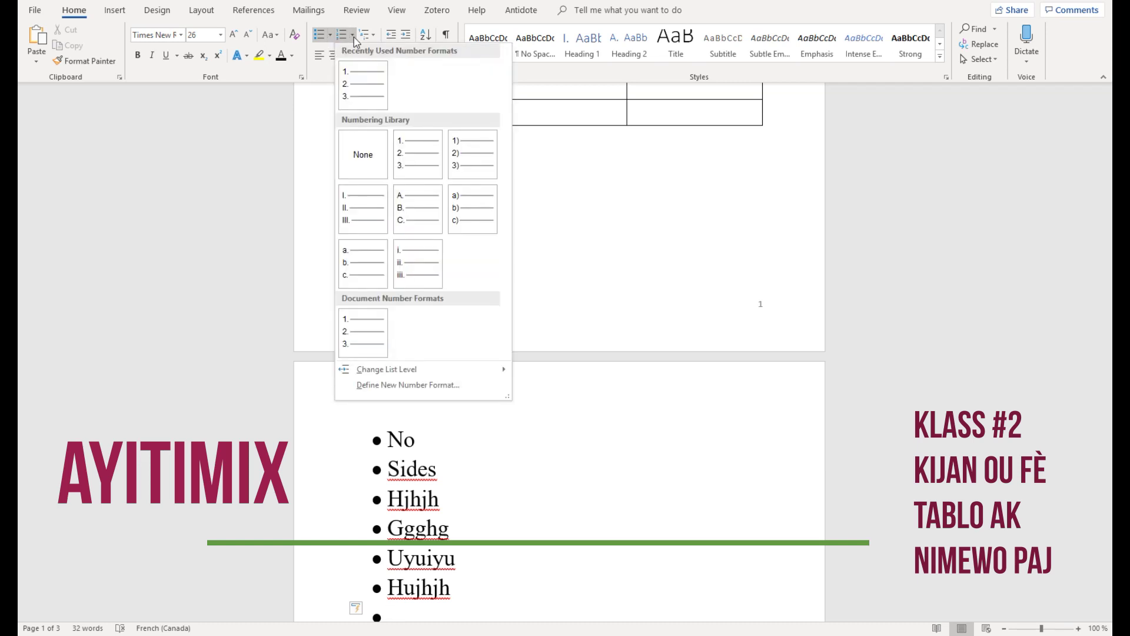
click(357, 93)
scroll(455, 255, down, 2)
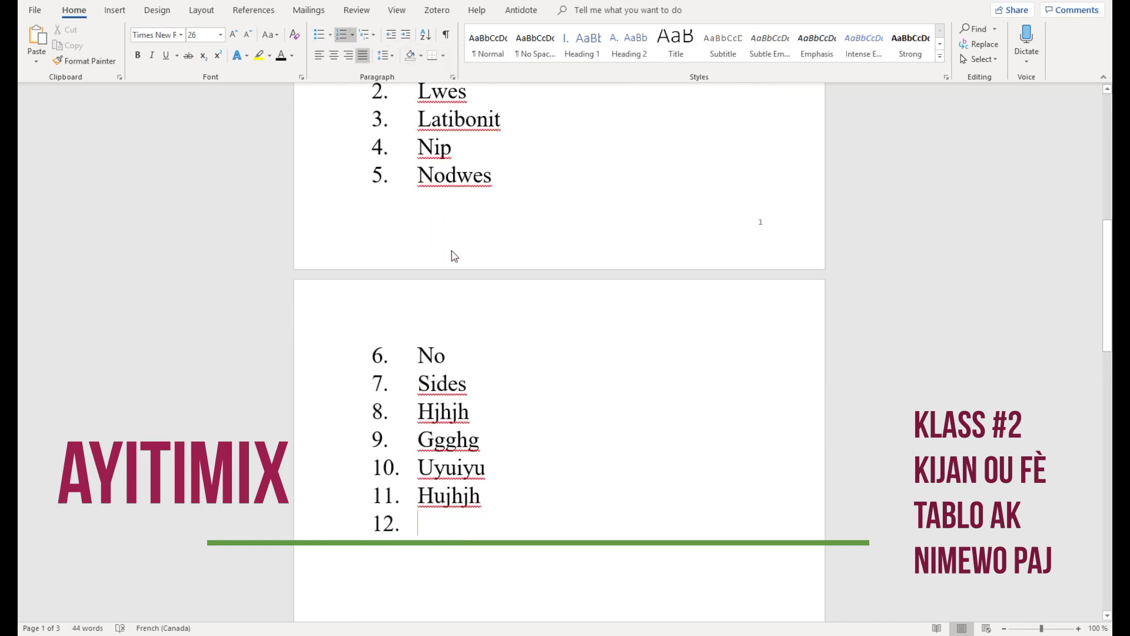
scroll(420, 382, up, 4)
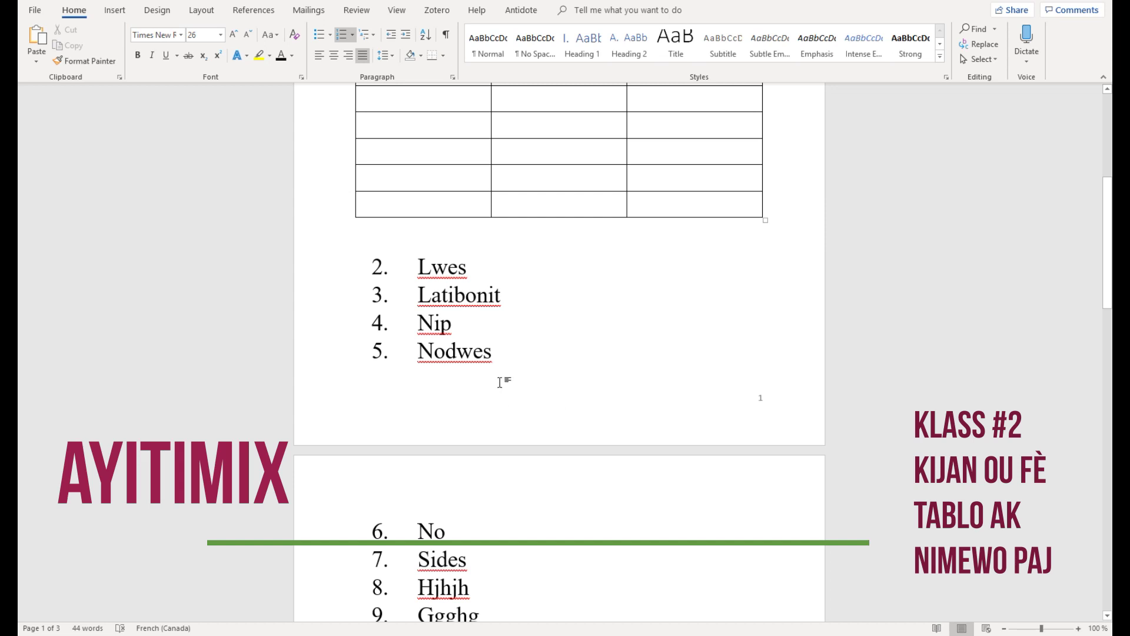
scroll(502, 372, up, 10)
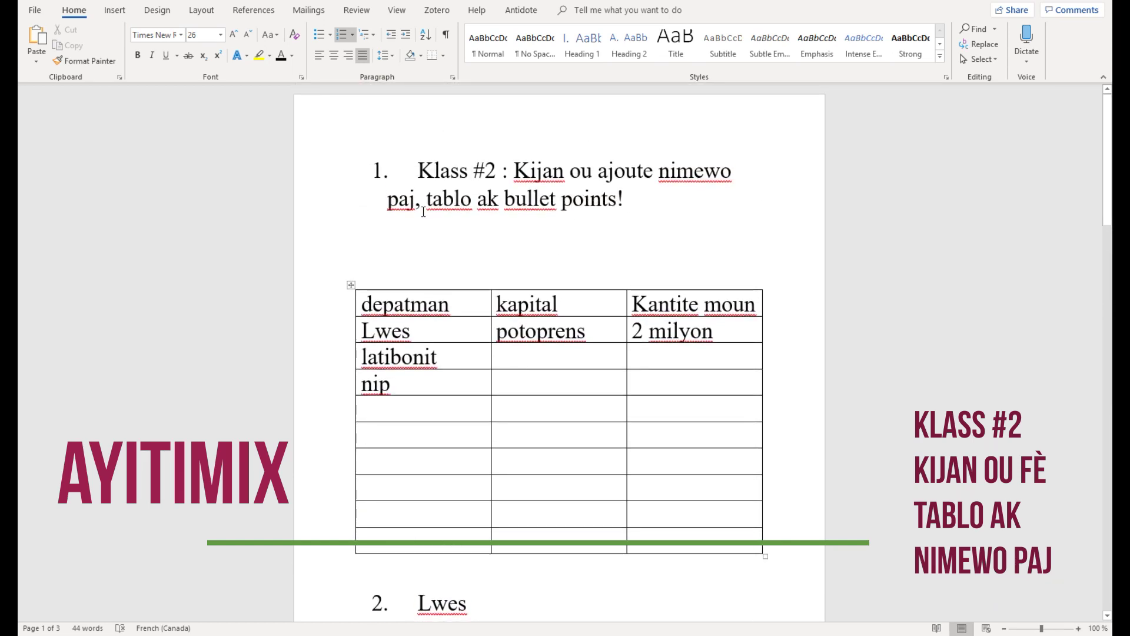
scroll(512, 371, down, 1)
scroll(511, 371, down, 9)
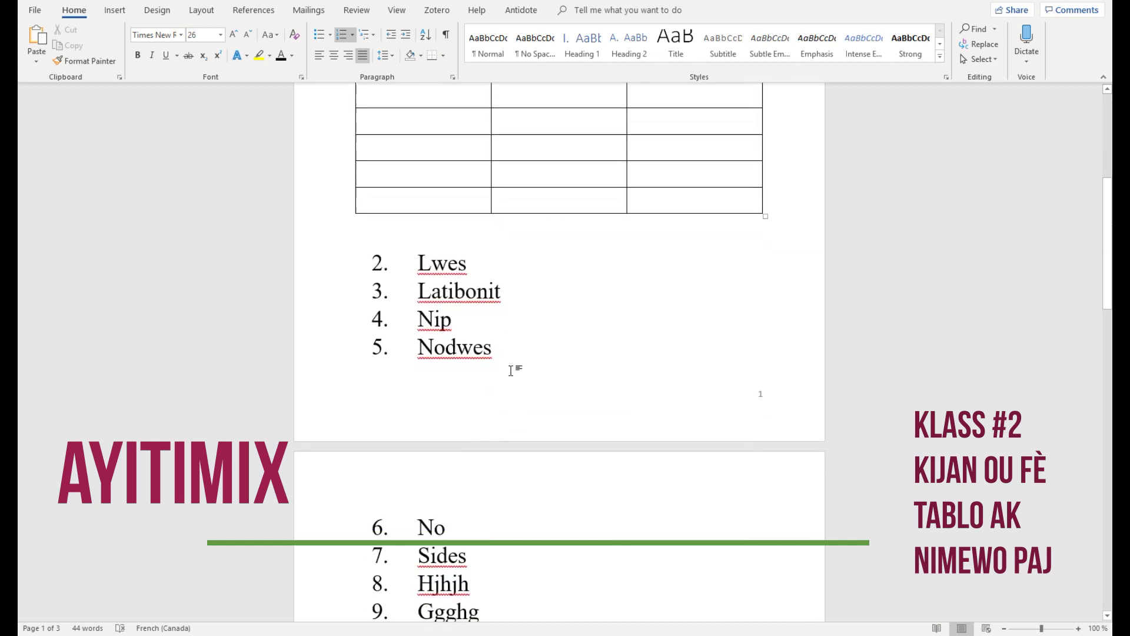
scroll(424, 322, up, 3)
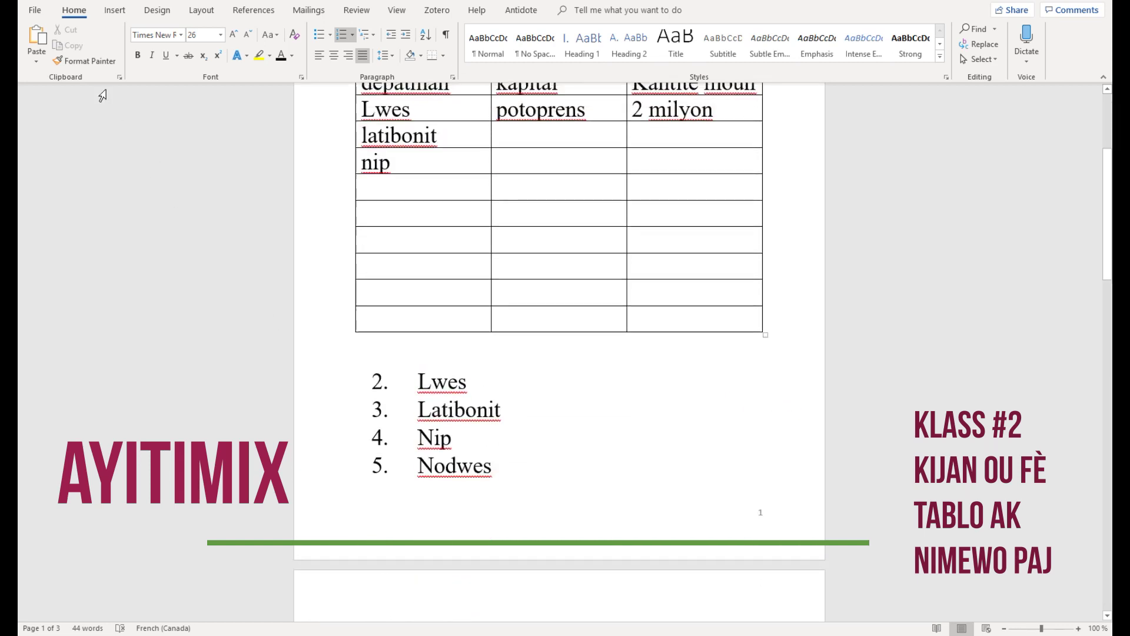
Examine the page number placement options, including the bottom-of-page styles, and look over the document's pages
click(113, 12)
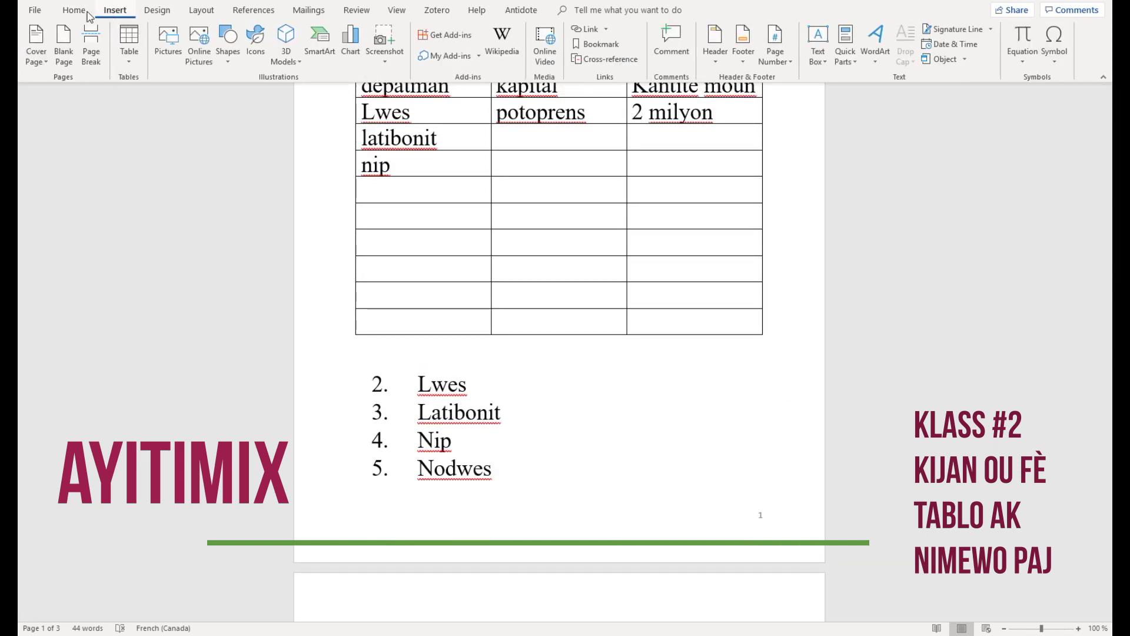
click(782, 51)
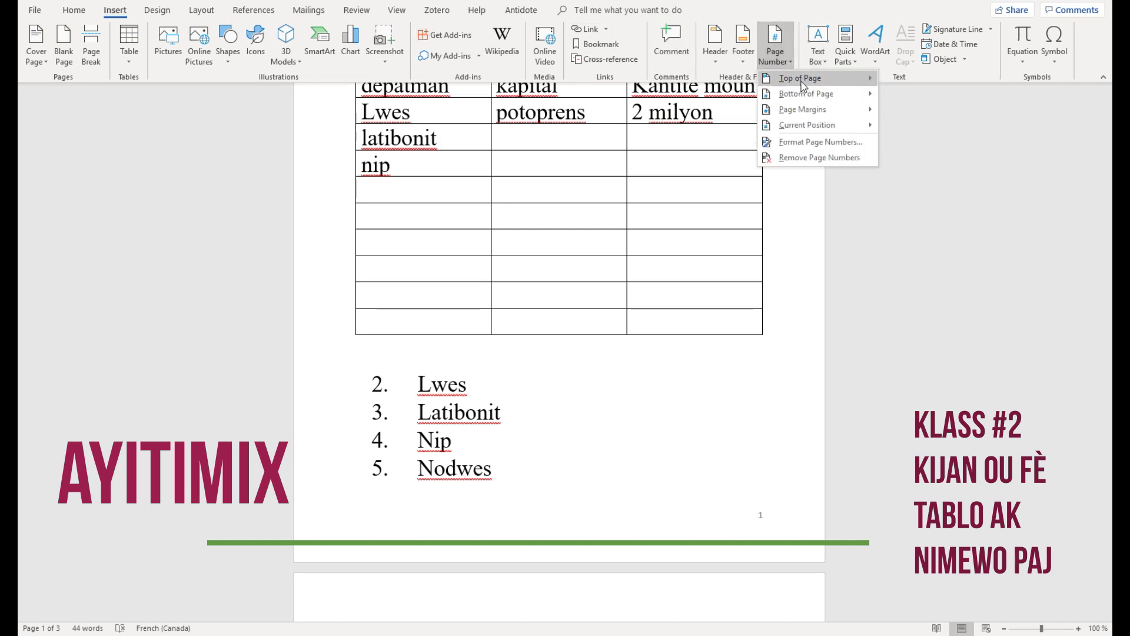
mouse_move(803, 86)
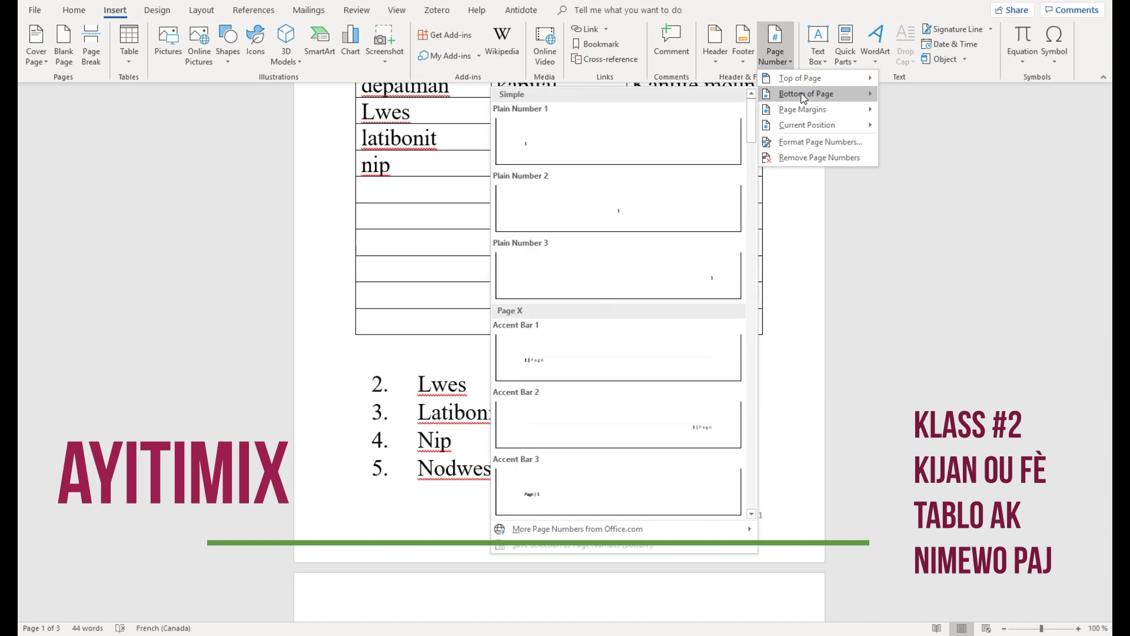
mouse_move(776, 107)
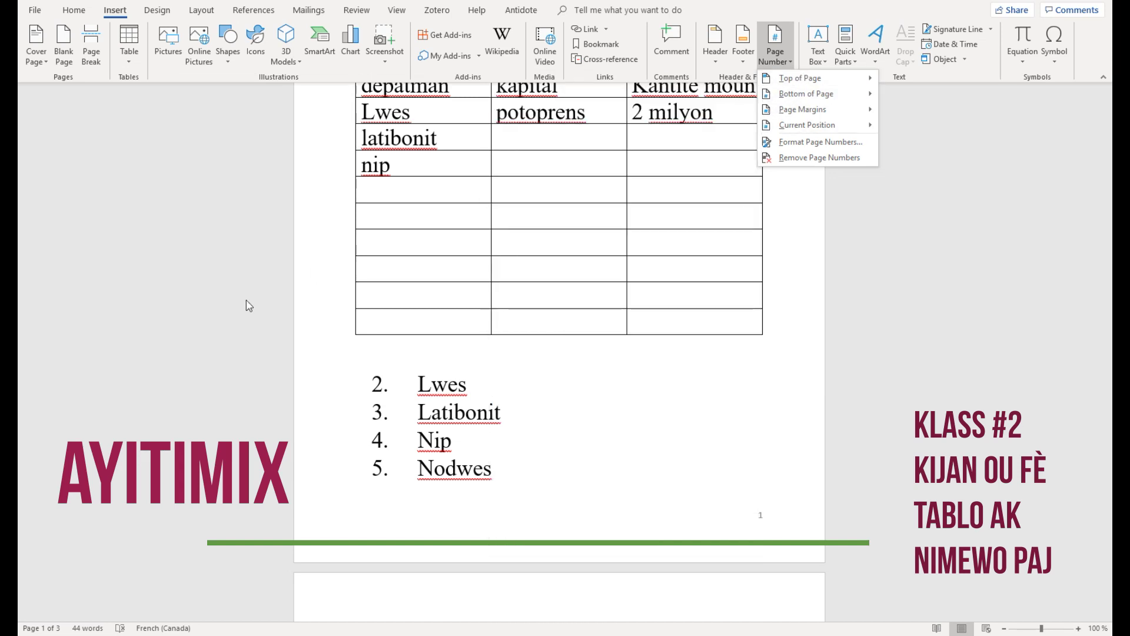
scroll(325, 208, up, 4)
scroll(325, 209, up, 2)
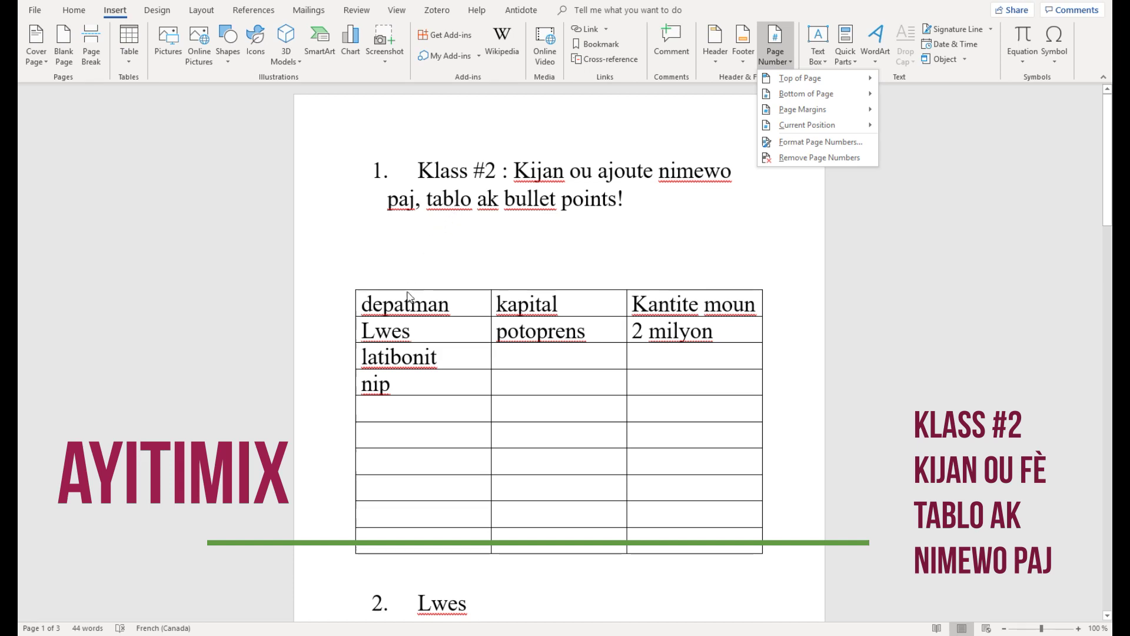
scroll(587, 391, down, 4)
scroll(588, 389, down, 5)
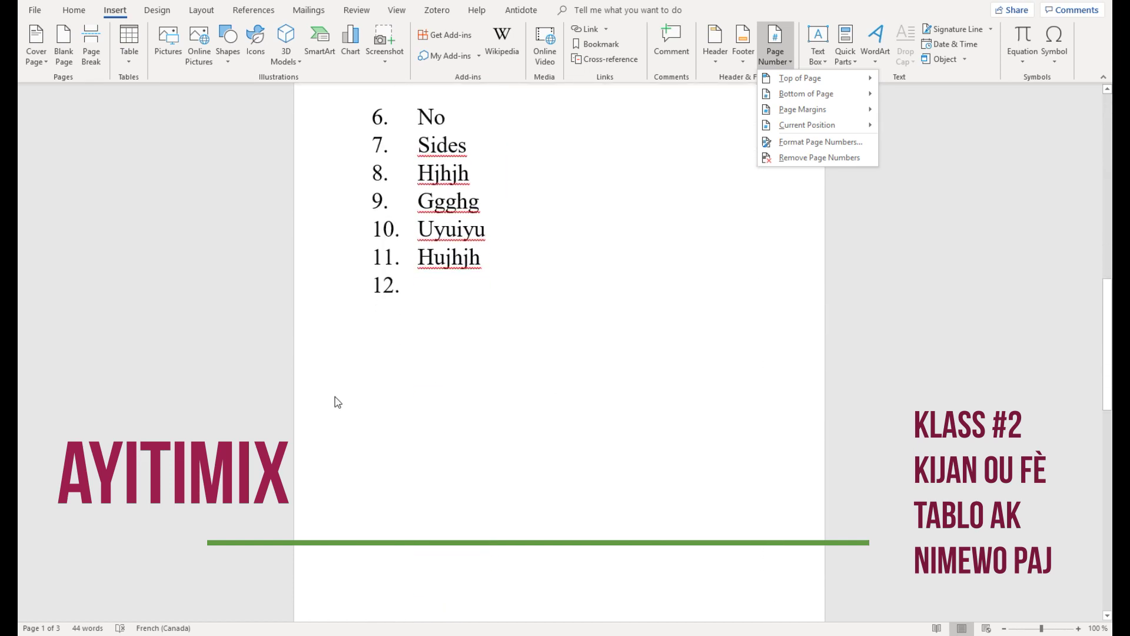
Remove the empty last item of the numbered list so a plain line follows "Hujhjh"
click(371, 345)
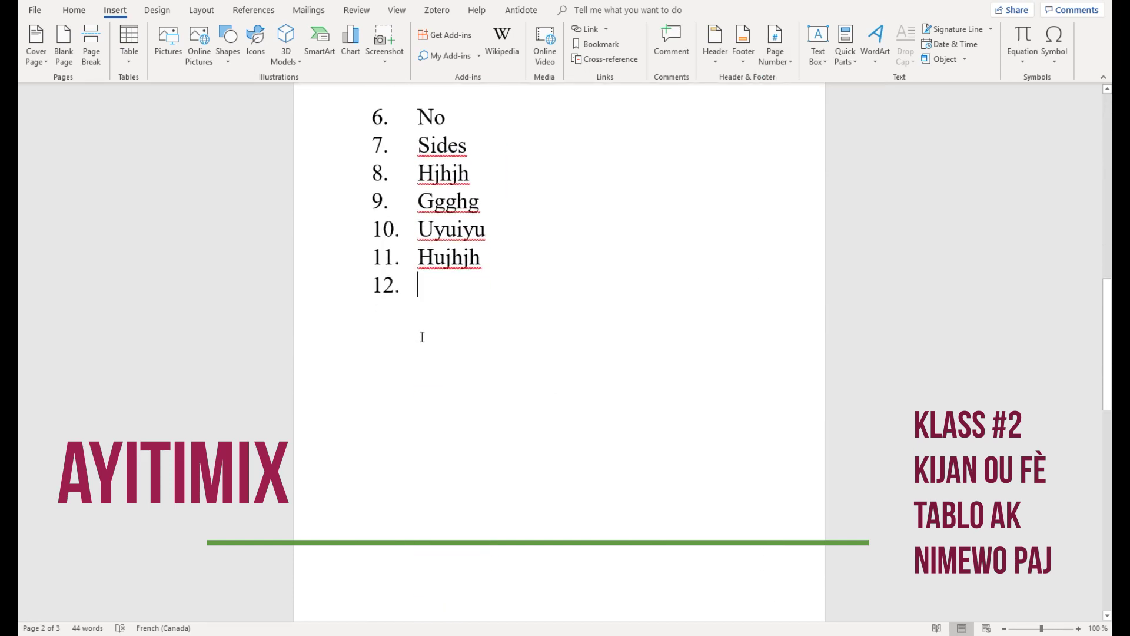
key(BackSpace)
key(BackSpace)
Insert a table with 3 columns and 8 rows below the numbered list
click(73, 11)
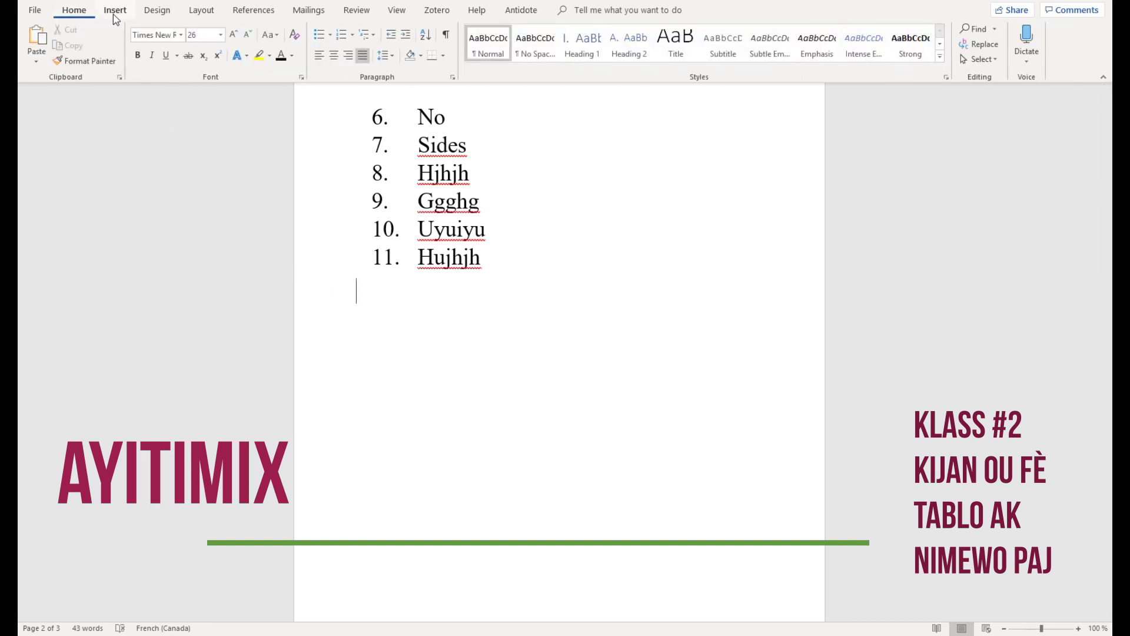
click(115, 12)
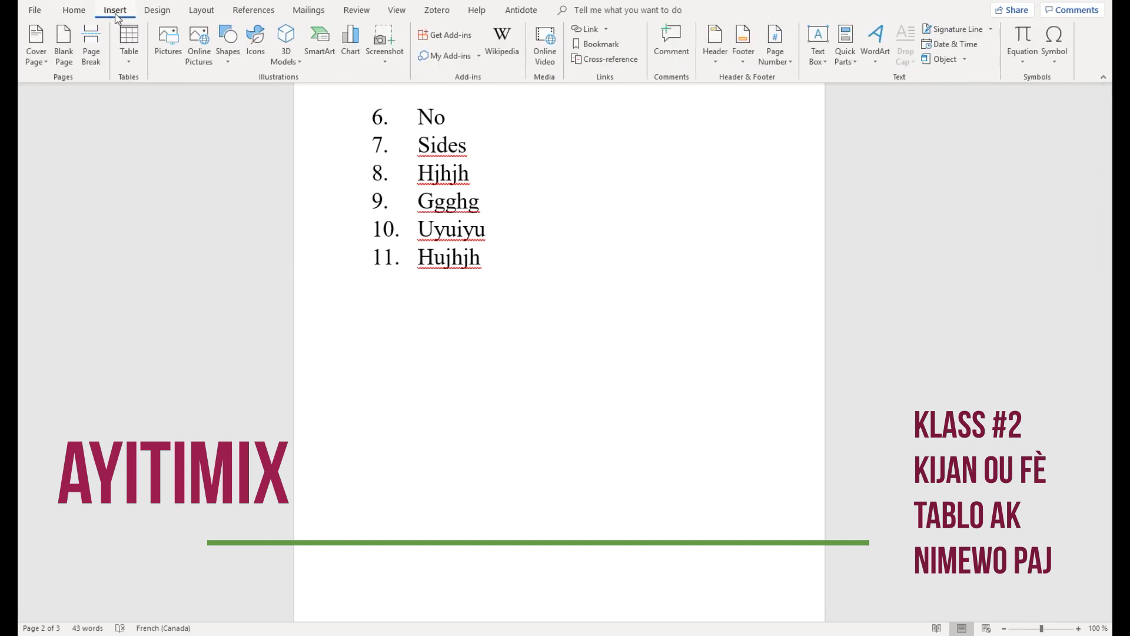
click(132, 45)
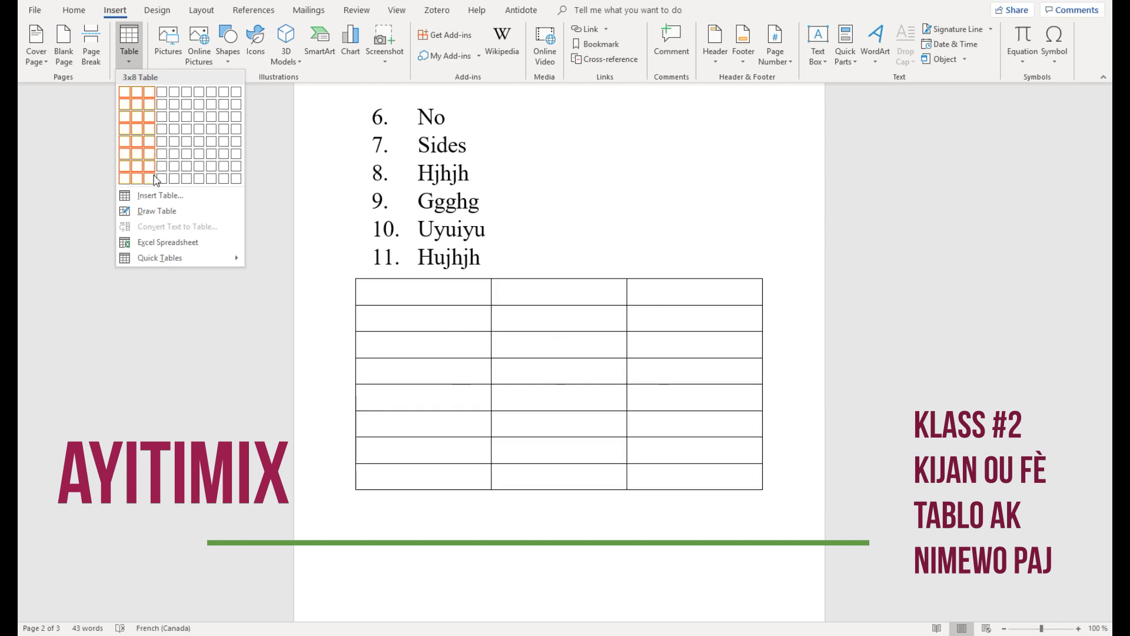
click(156, 180)
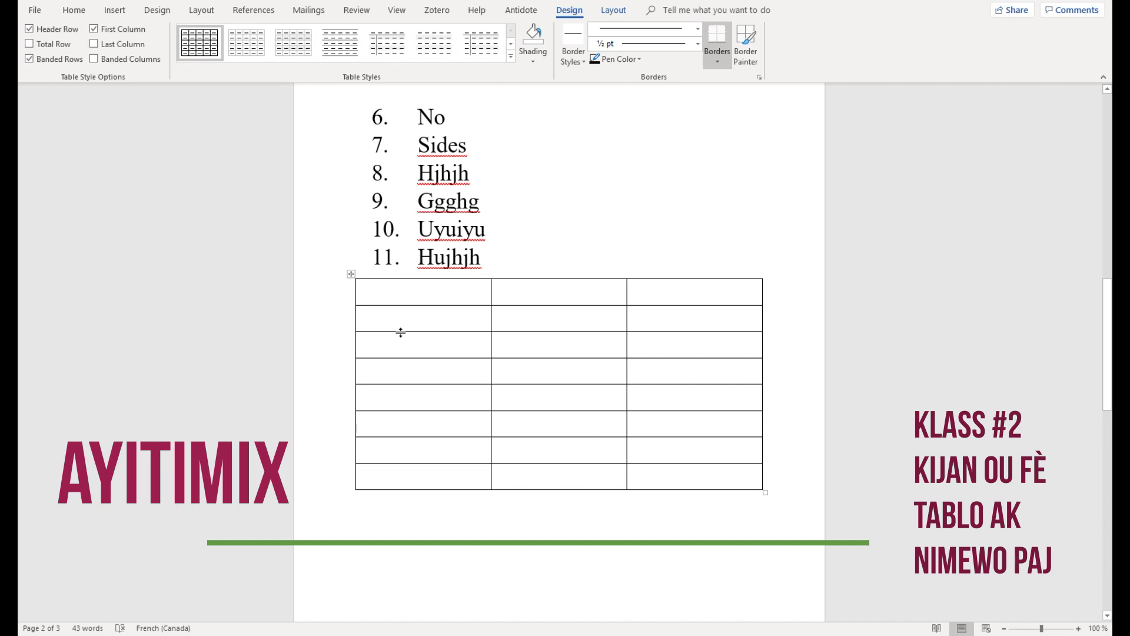
Add two rows below the last row of the new table, one at a time
click(386, 482)
right_click(385, 480)
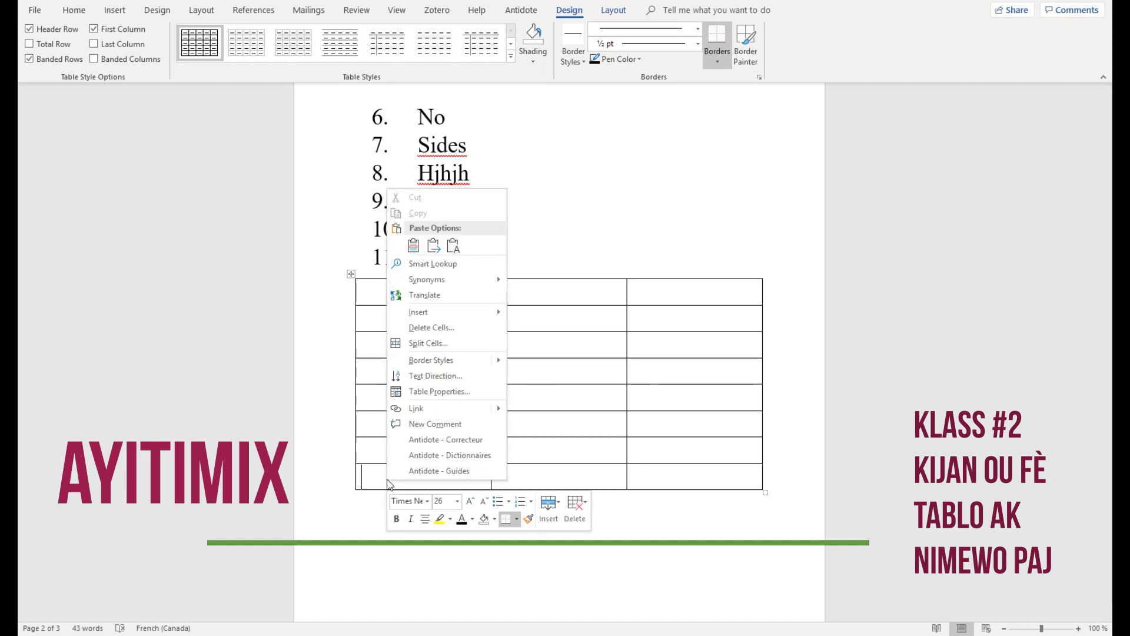
mouse_move(444, 320)
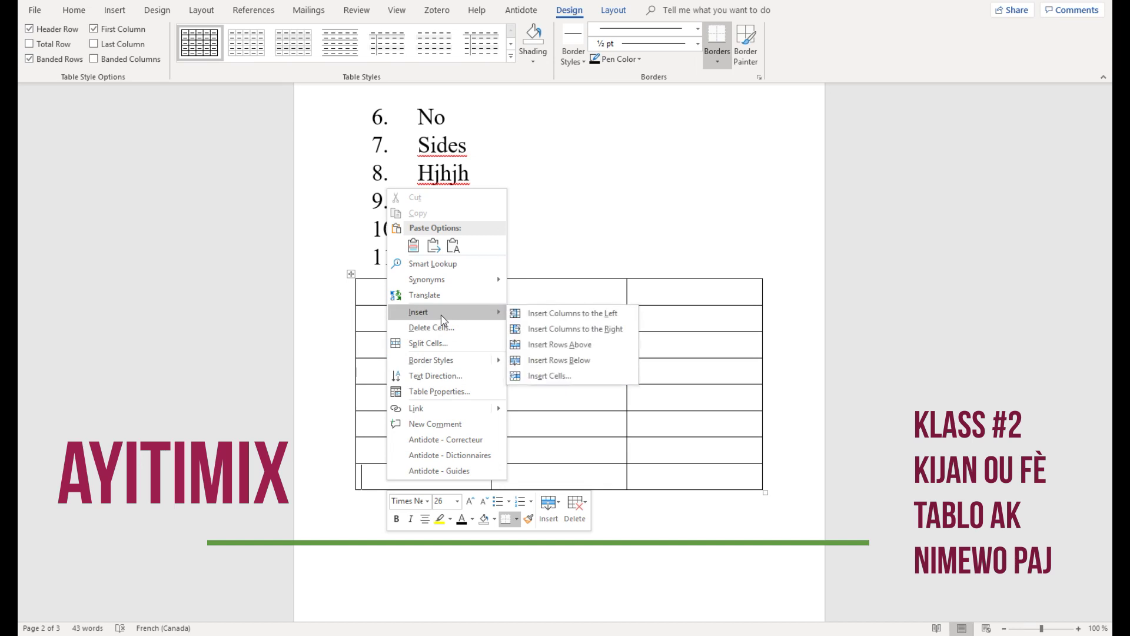
click(550, 360)
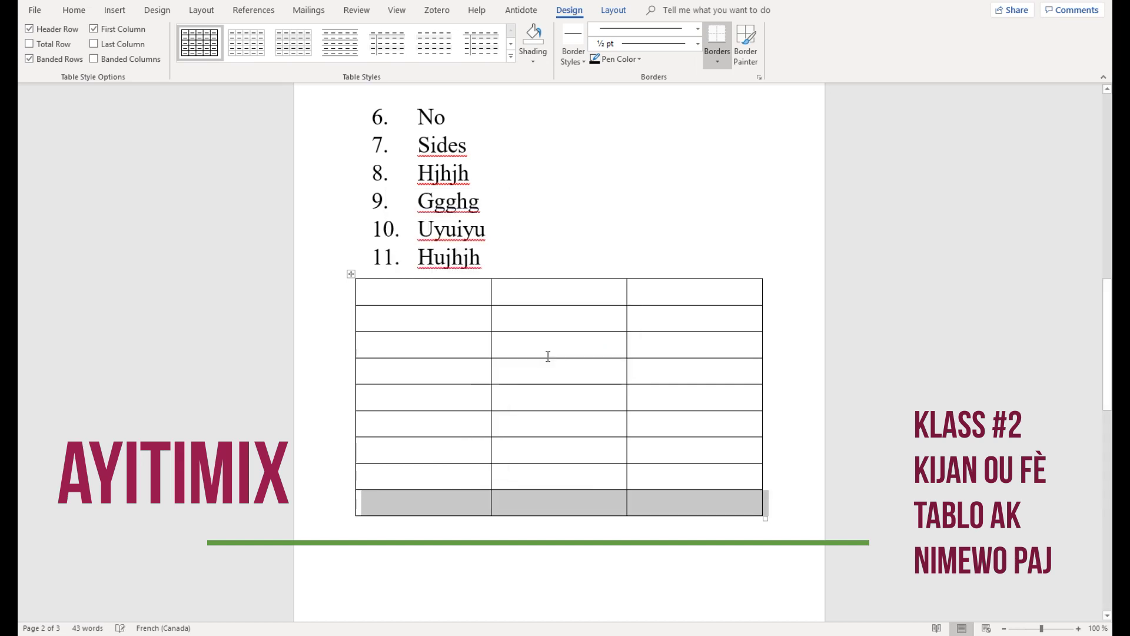
right_click(414, 492)
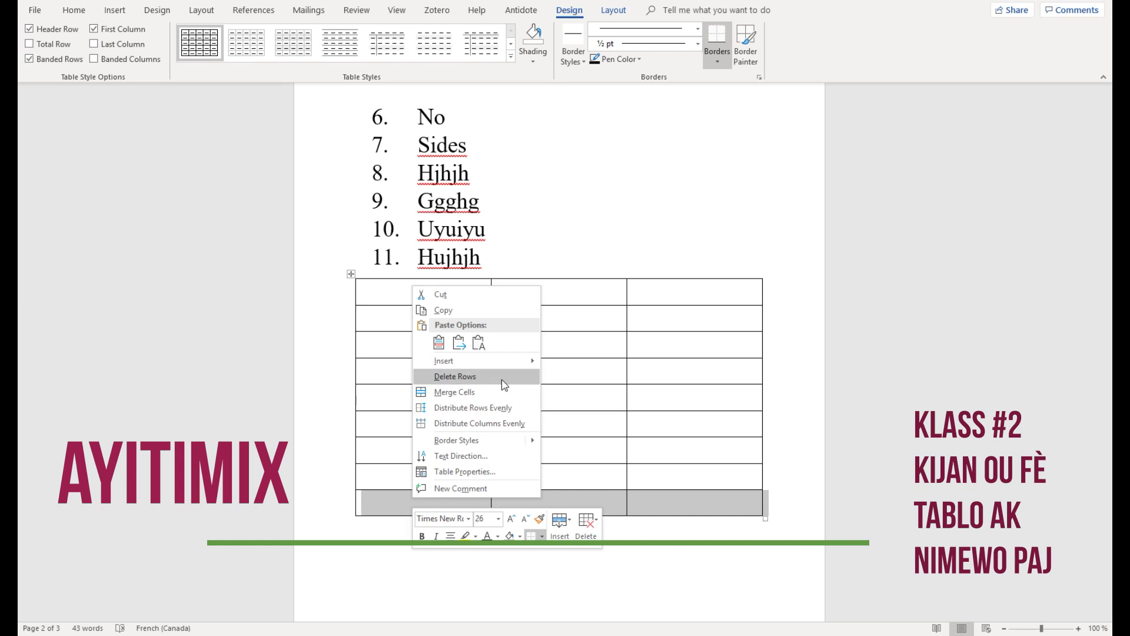
mouse_move(507, 361)
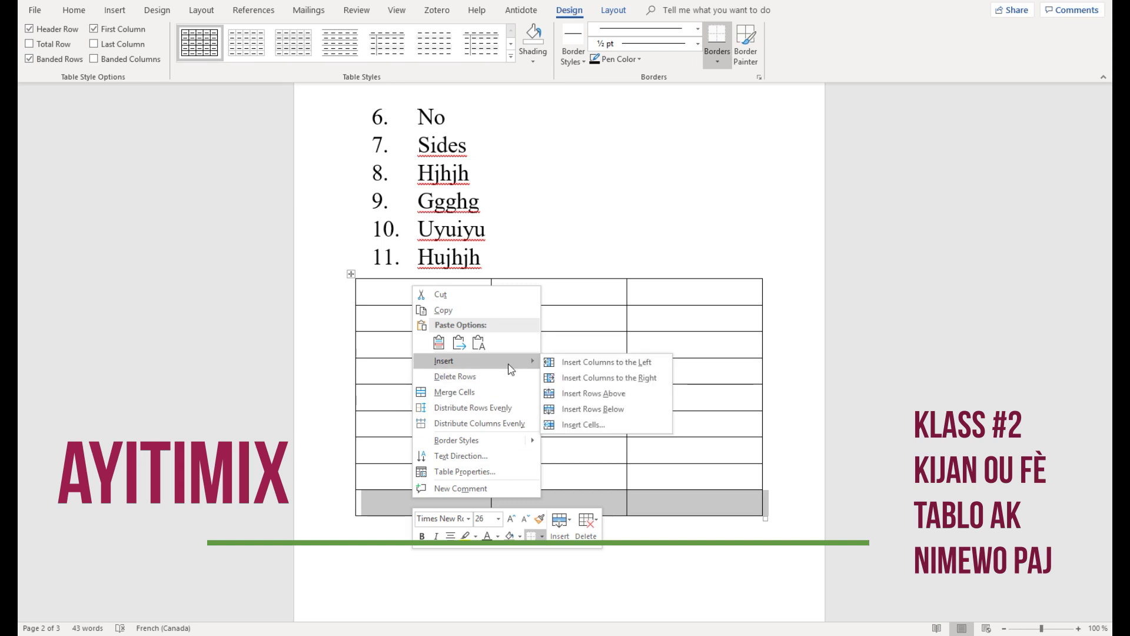
click(580, 408)
Try several of the plain table styles on the new table below the numbered list
scroll(580, 307, up, 10)
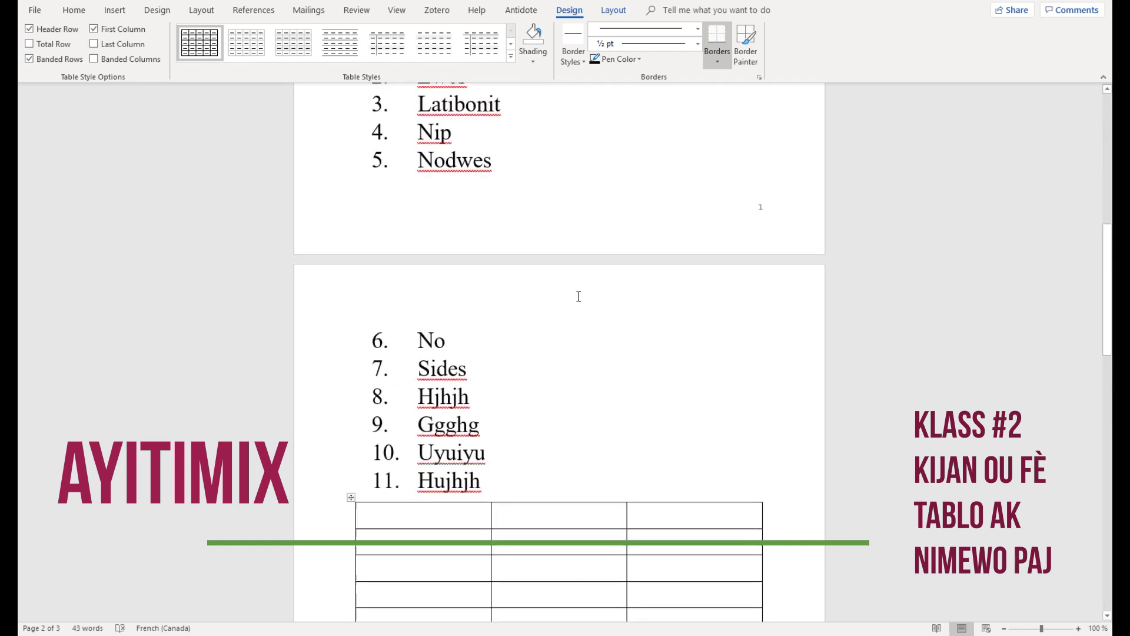
scroll(577, 298, up, 3)
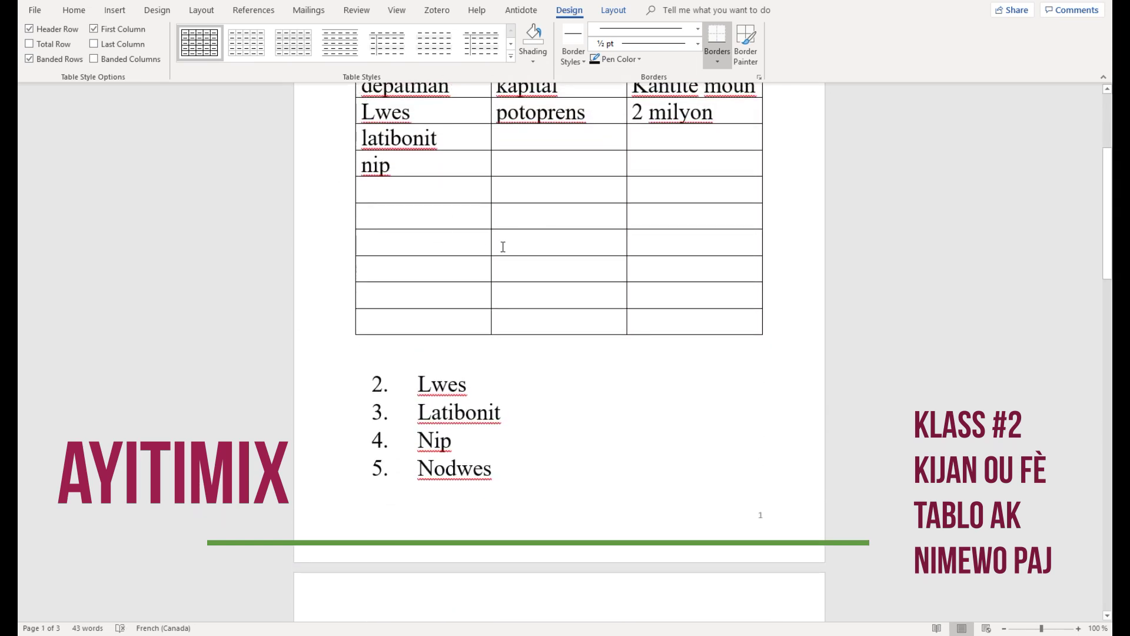
scroll(504, 246, up, 3)
scroll(555, 365, up, 1)
scroll(530, 403, down, 15)
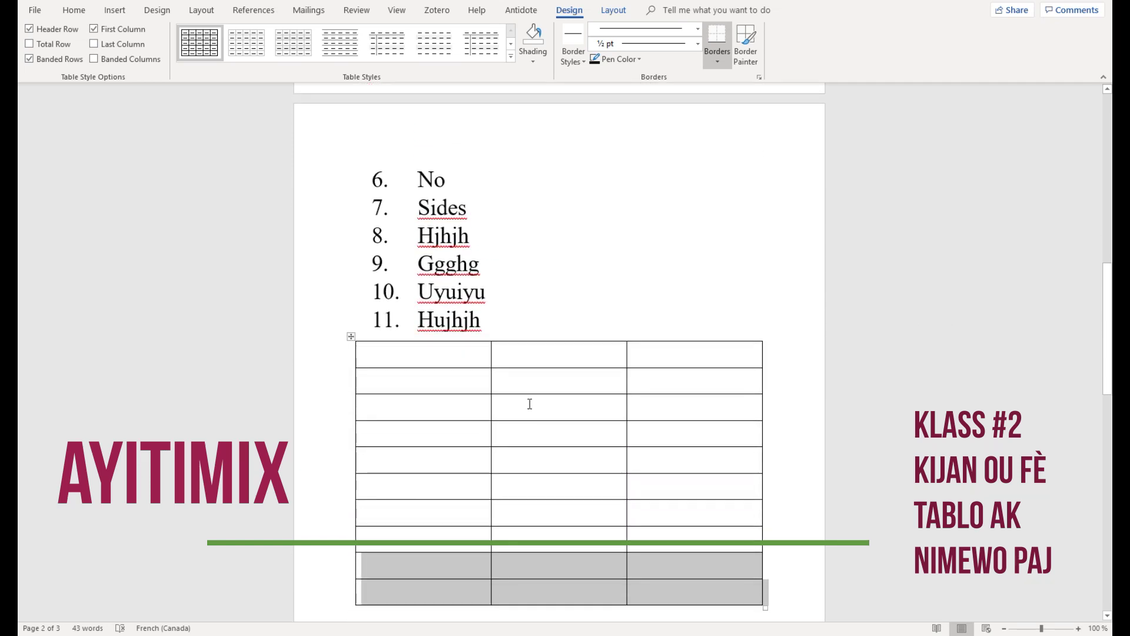
click(246, 46)
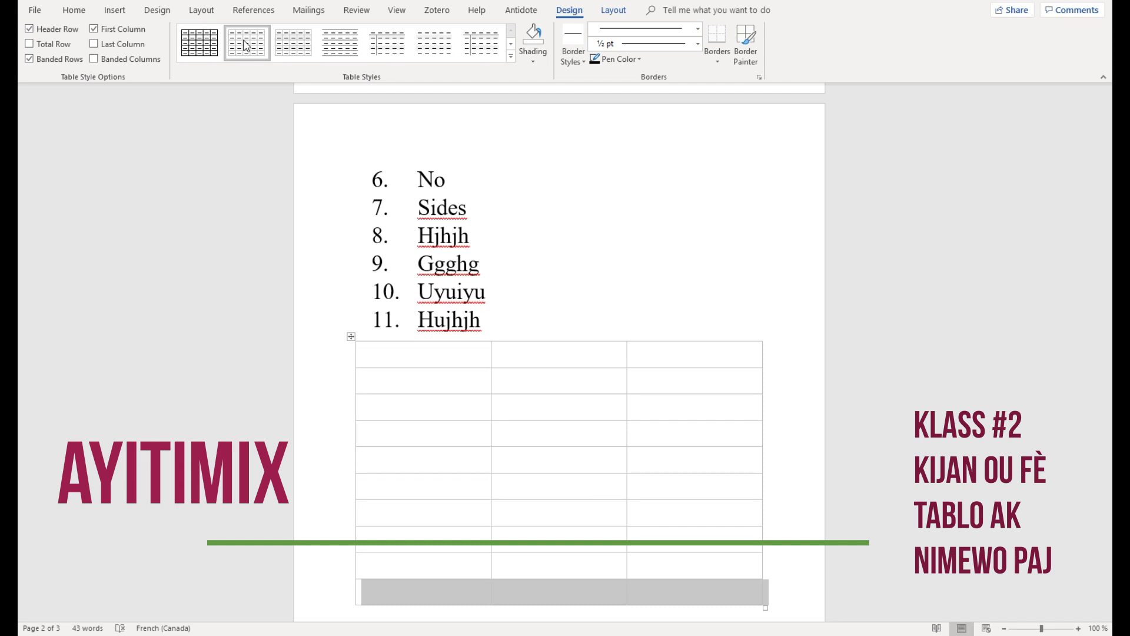
click(293, 47)
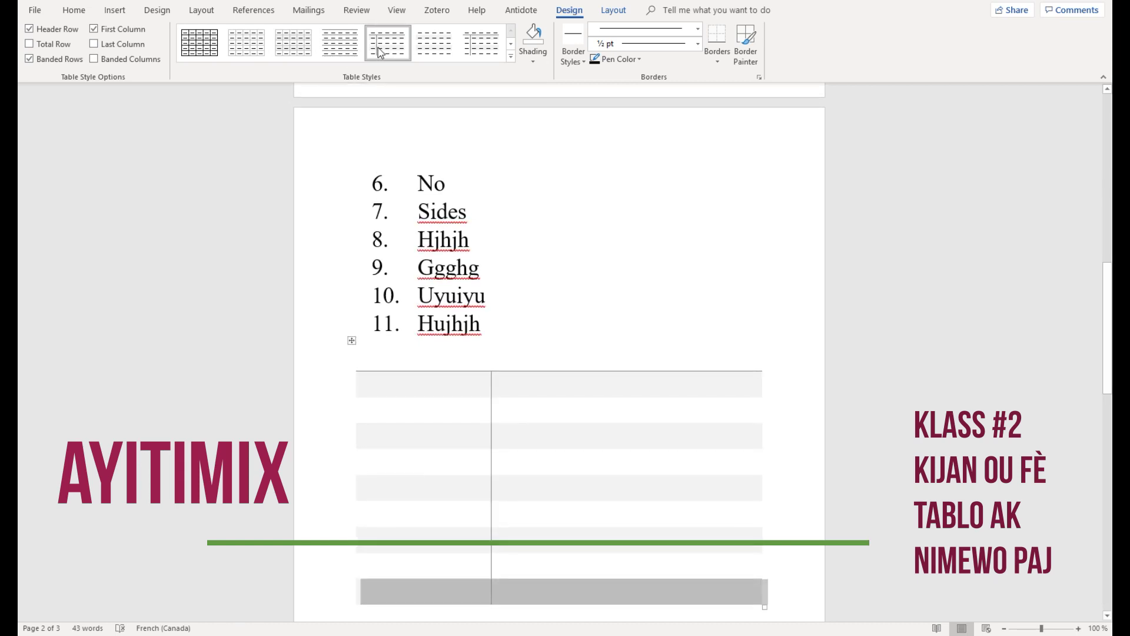
click(434, 42)
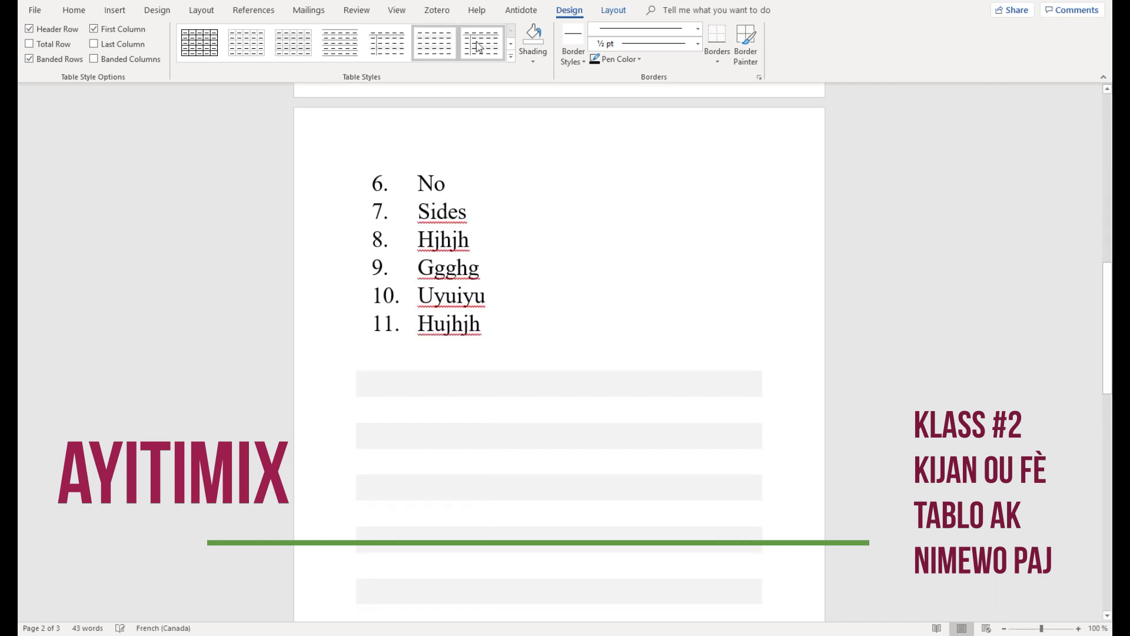
Apply the green grid table style with a solid header row and first column to the table below the numbered list
click(510, 56)
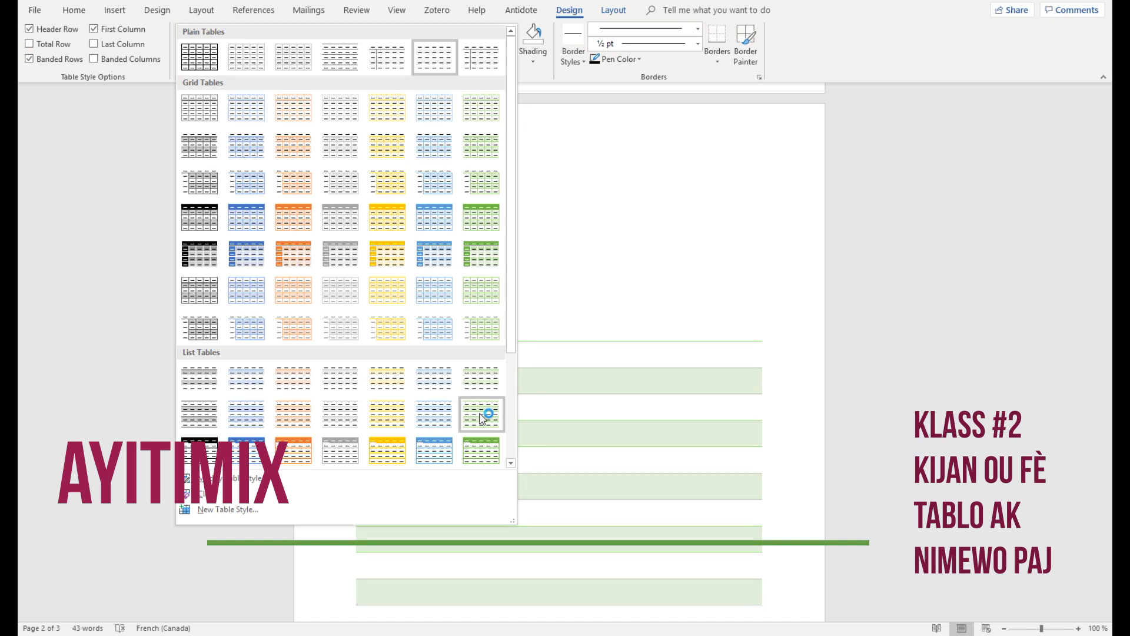
click(484, 253)
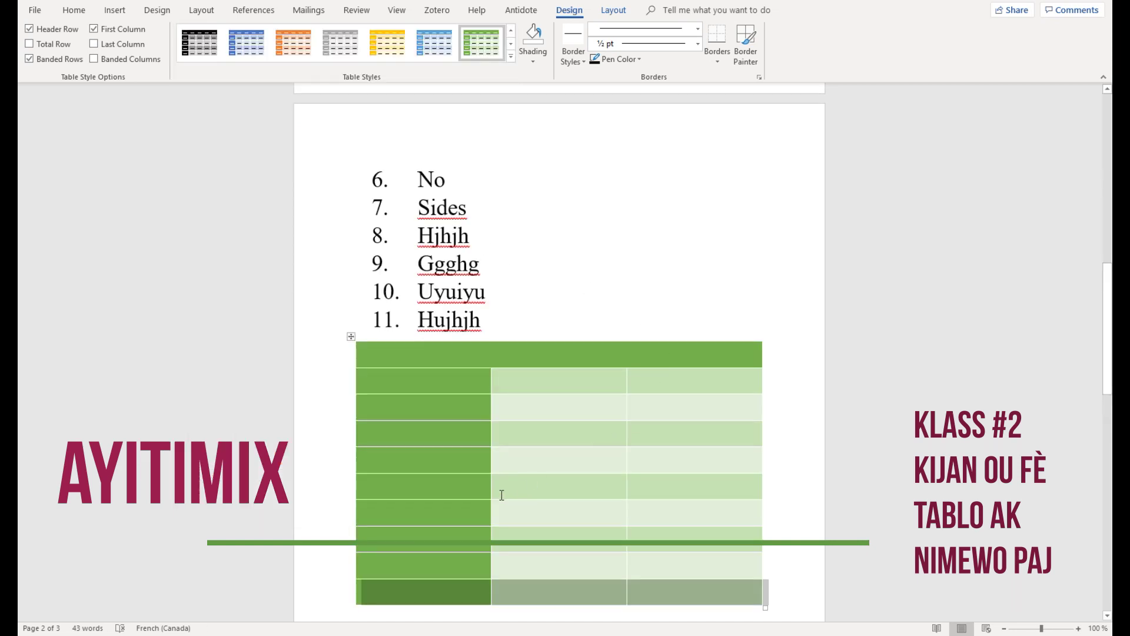
click(428, 358)
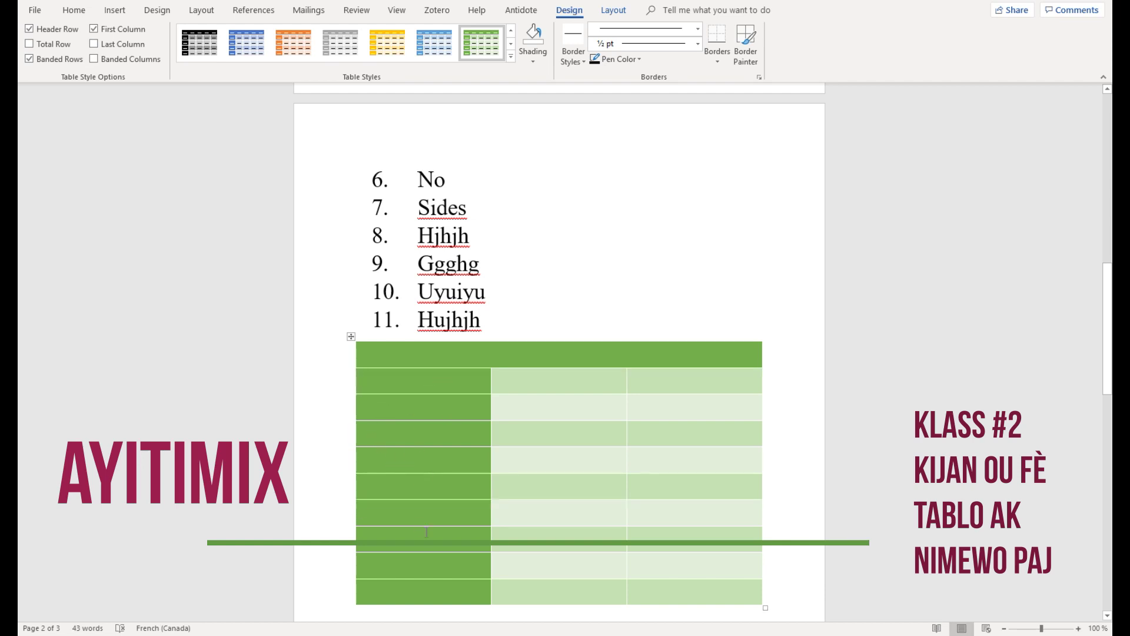
Try other colour variants of the same grid style on the table, including yellow and black, and settle on blue
scroll(427, 532, up, 2)
click(434, 42)
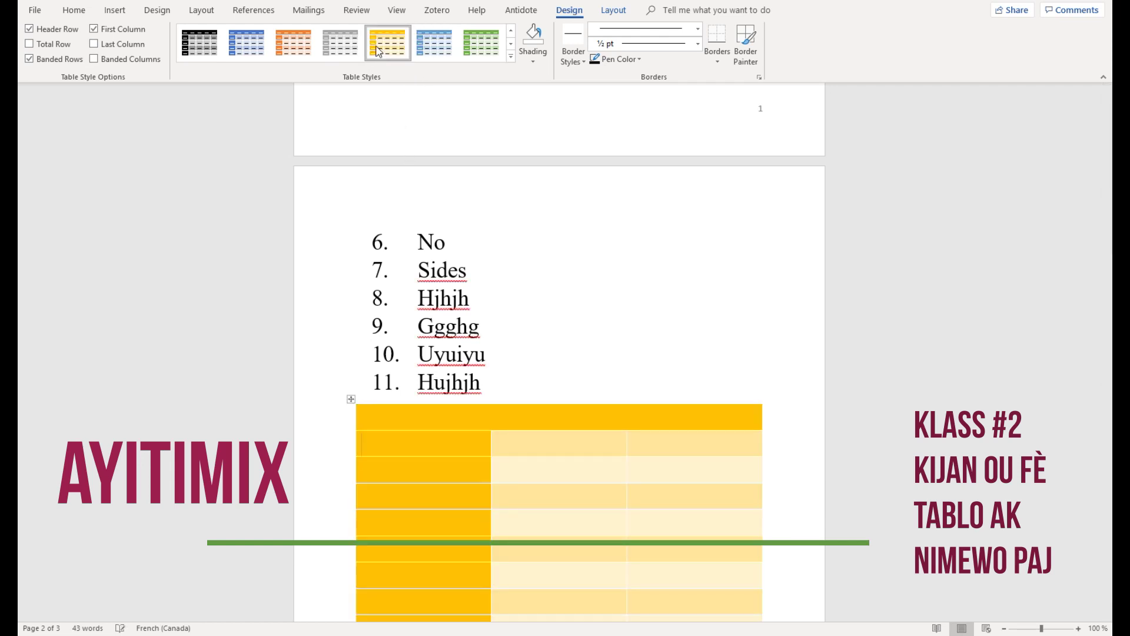
click(344, 50)
click(254, 54)
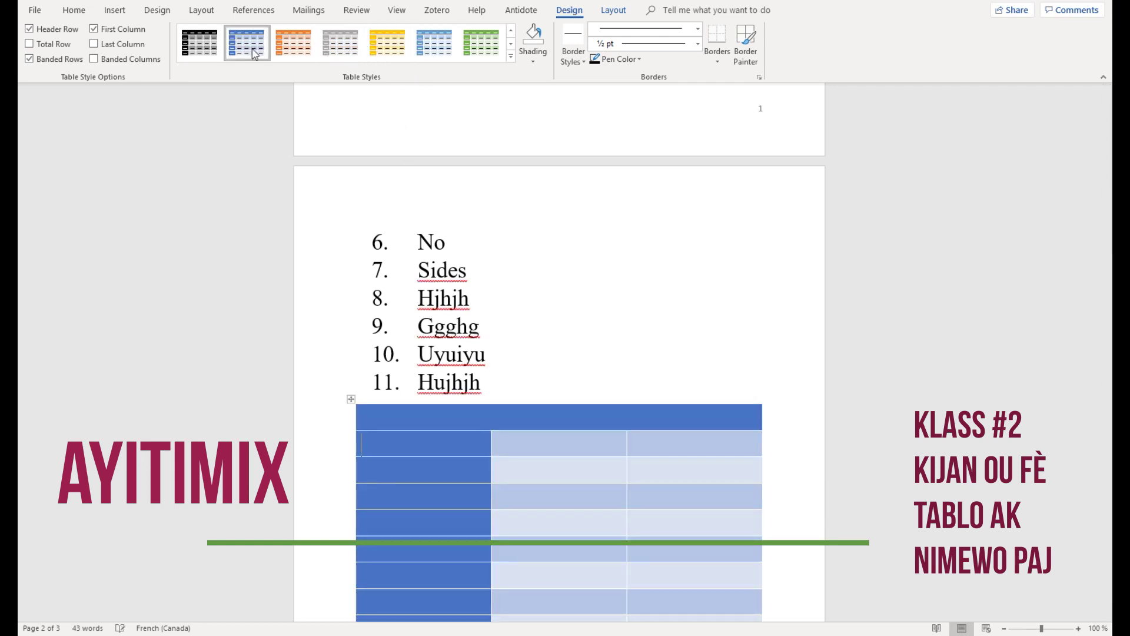
click(200, 44)
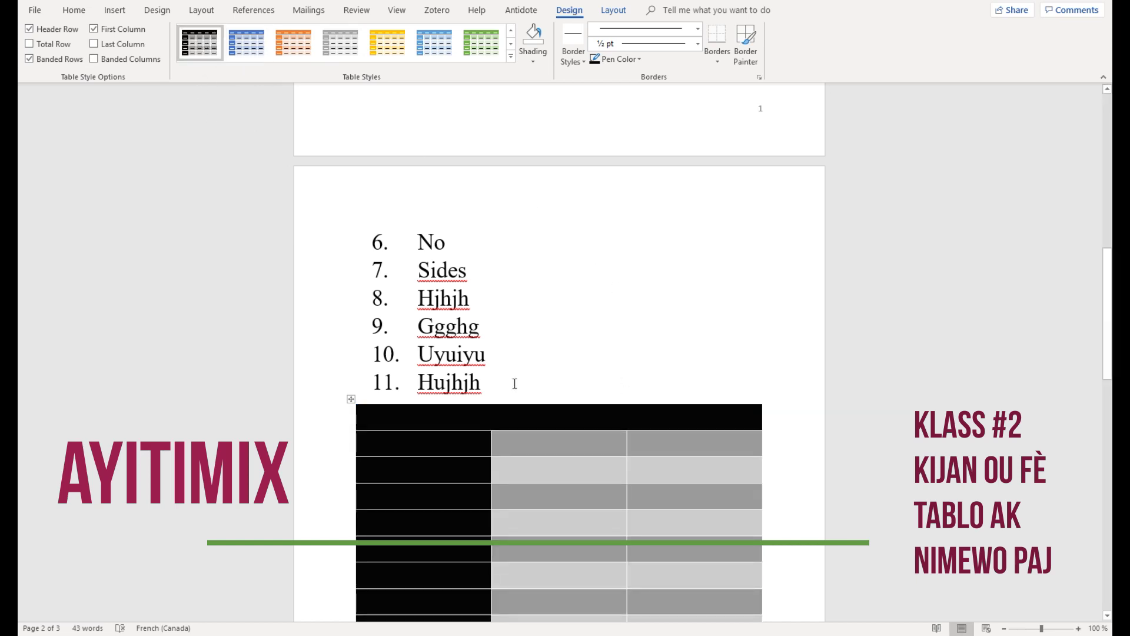
click(247, 44)
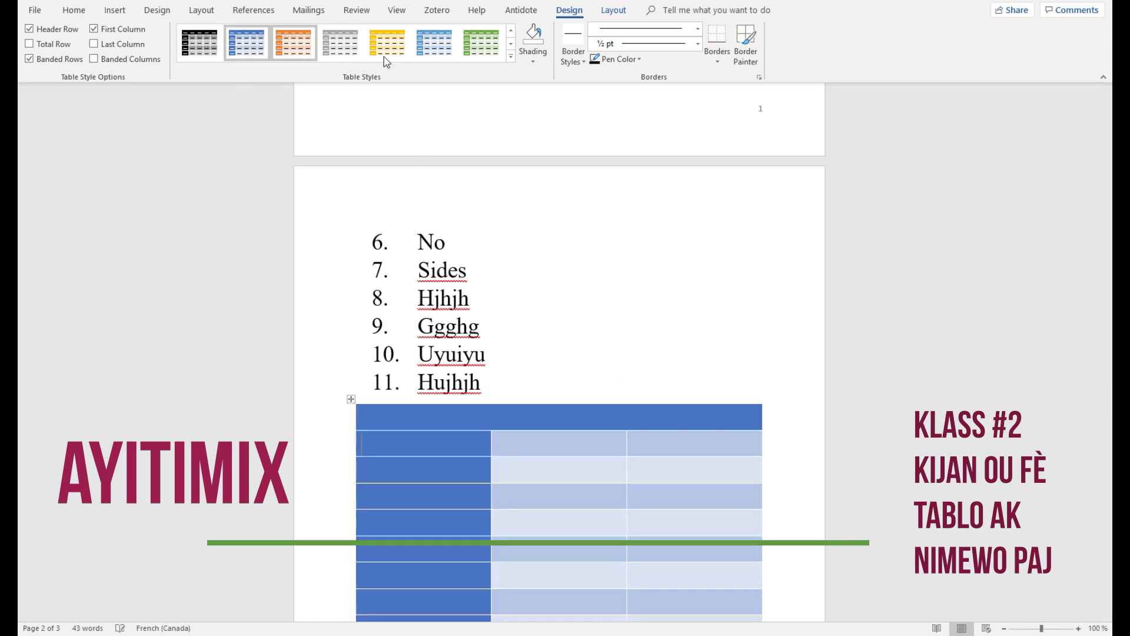
Look through the remaining grid and list table styles without applying another one
click(511, 57)
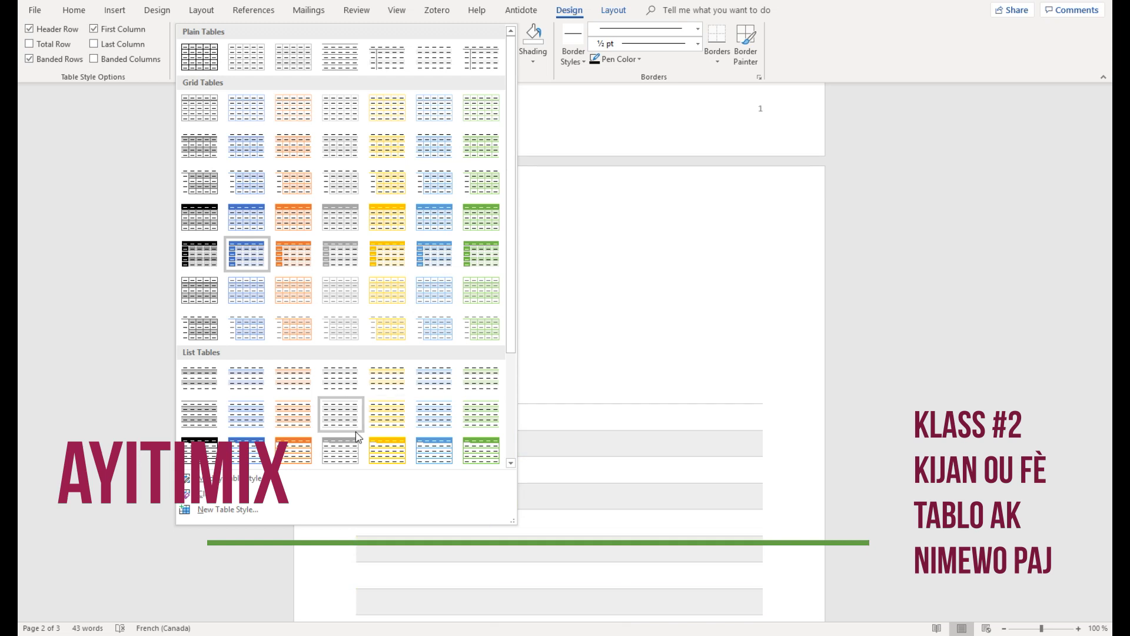
scroll(377, 383, down, 2)
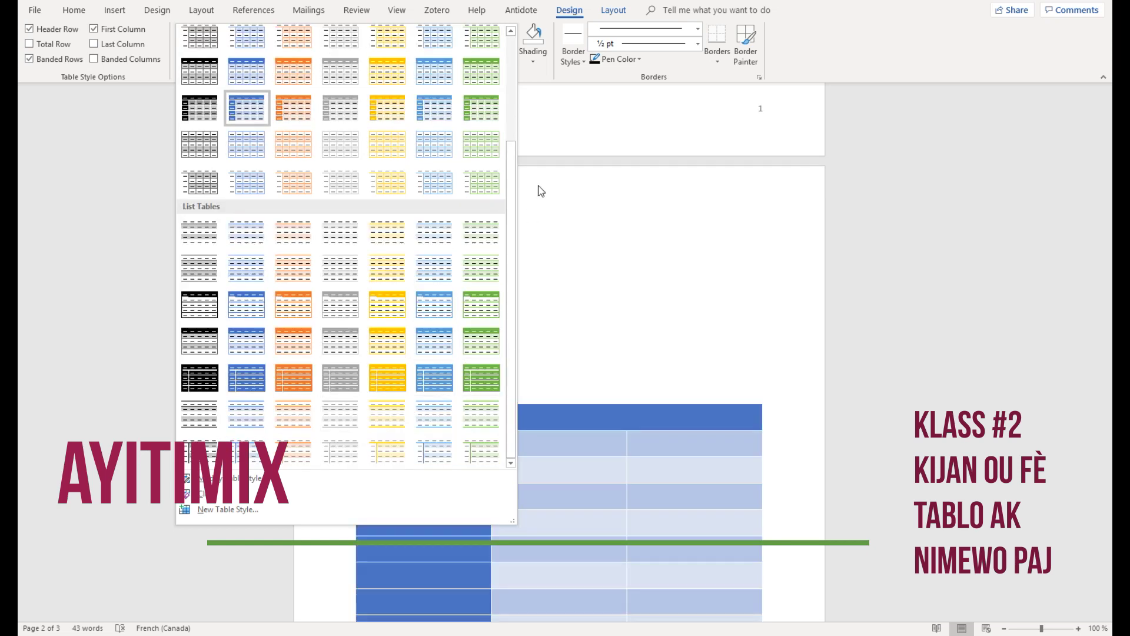
click(603, 303)
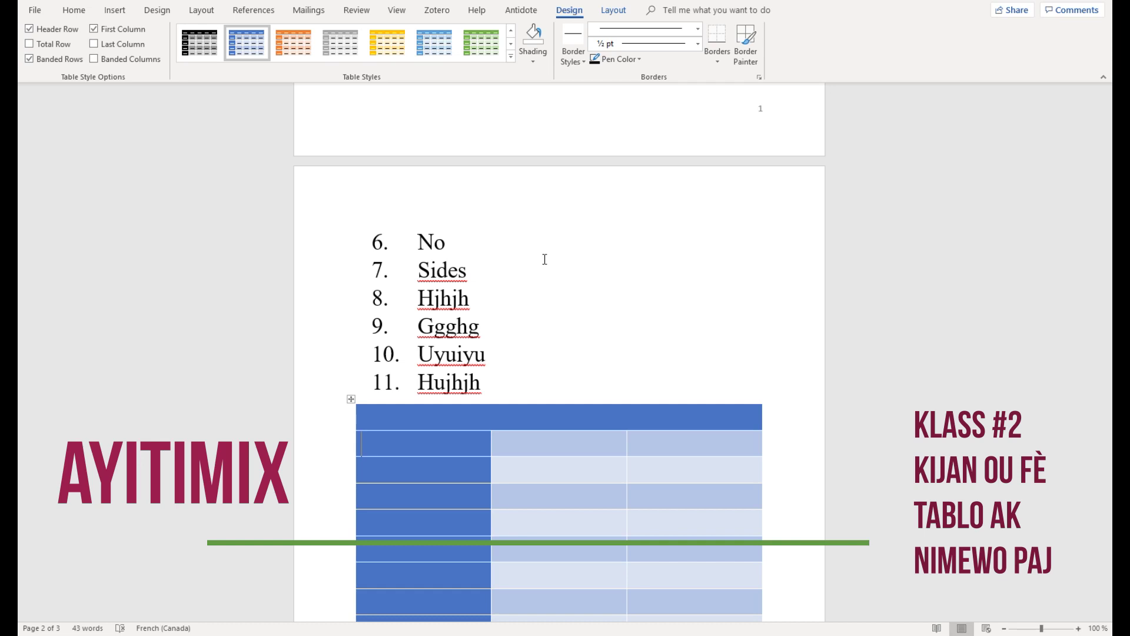
Apply A. B. C. numbering to the first cell in the second row of the blue table
scroll(543, 259, up, 5)
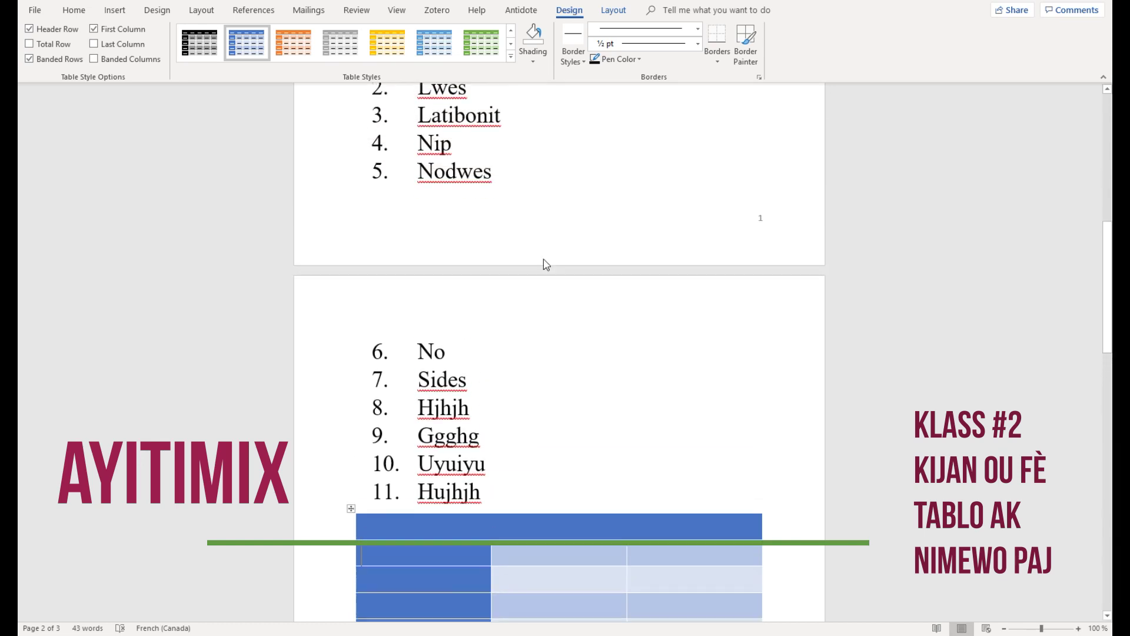
click(76, 11)
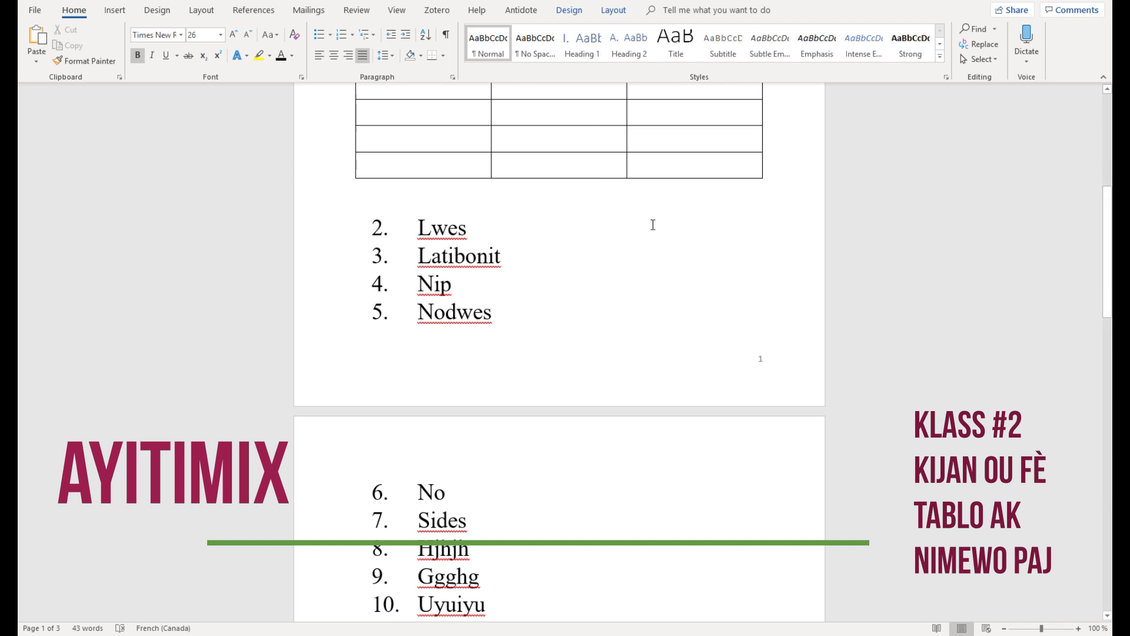
scroll(652, 218, up, 5)
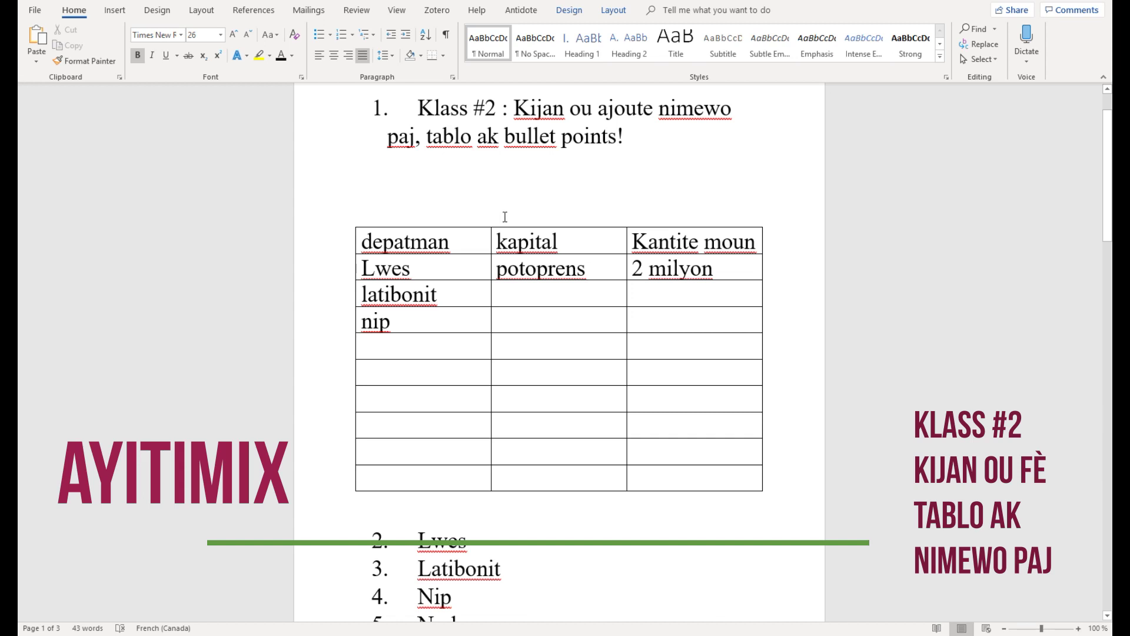
scroll(505, 215, down, 10)
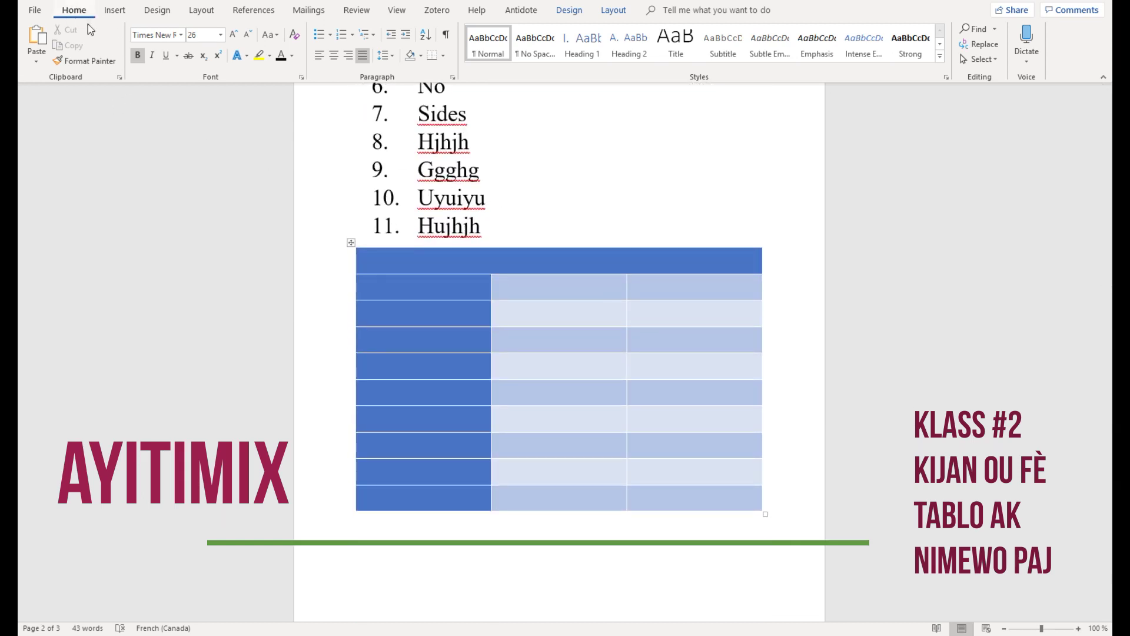
click(329, 37)
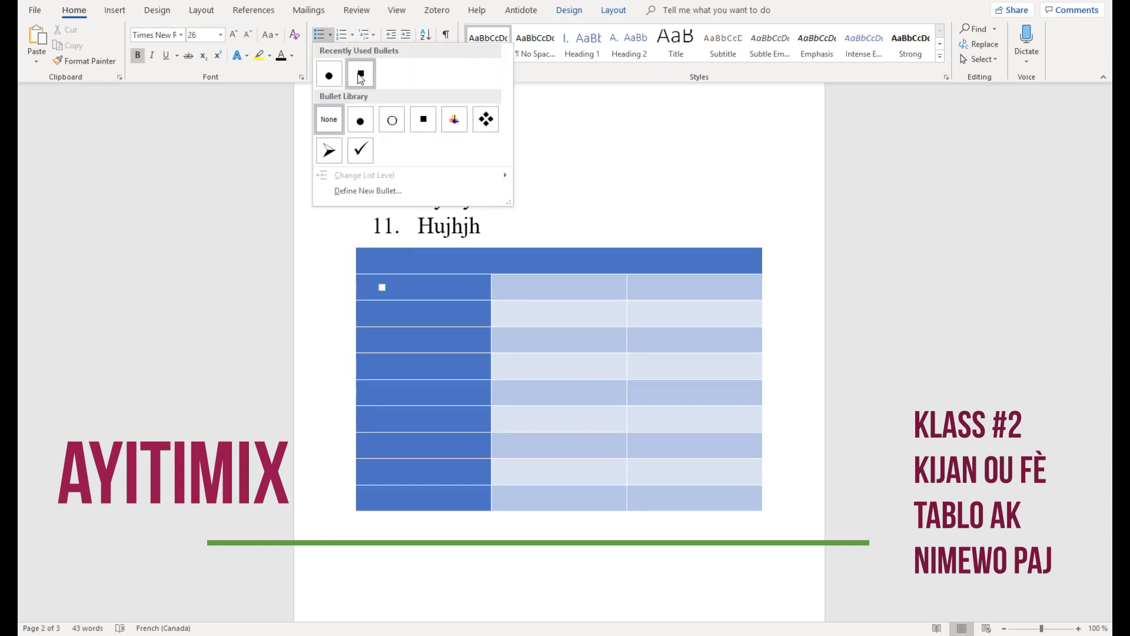
scroll(538, 252, up, 5)
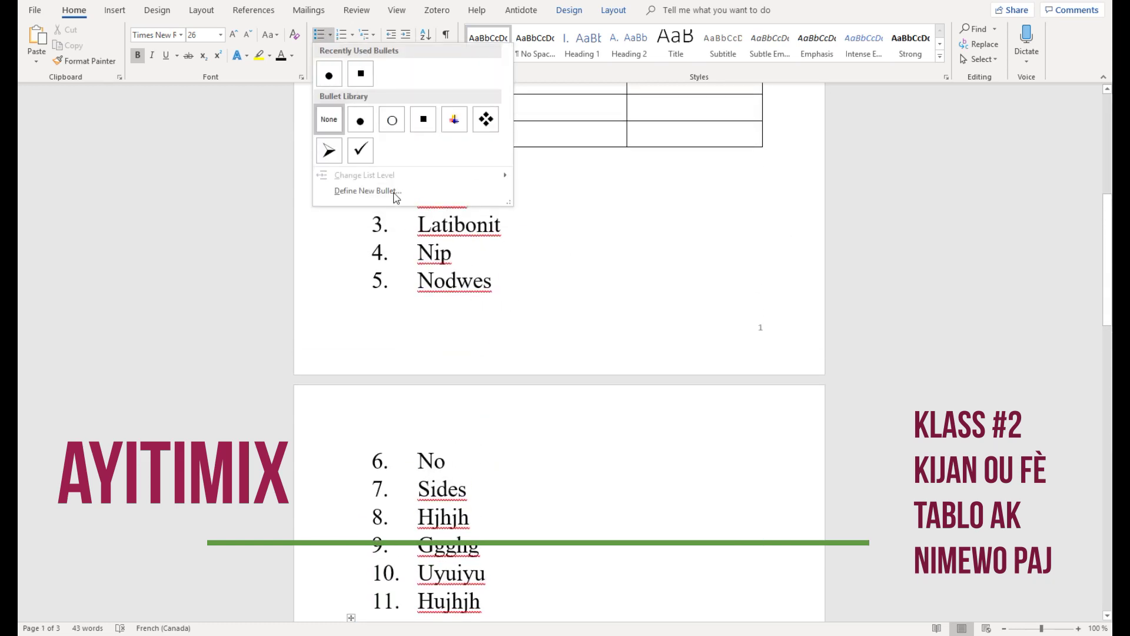
click(353, 37)
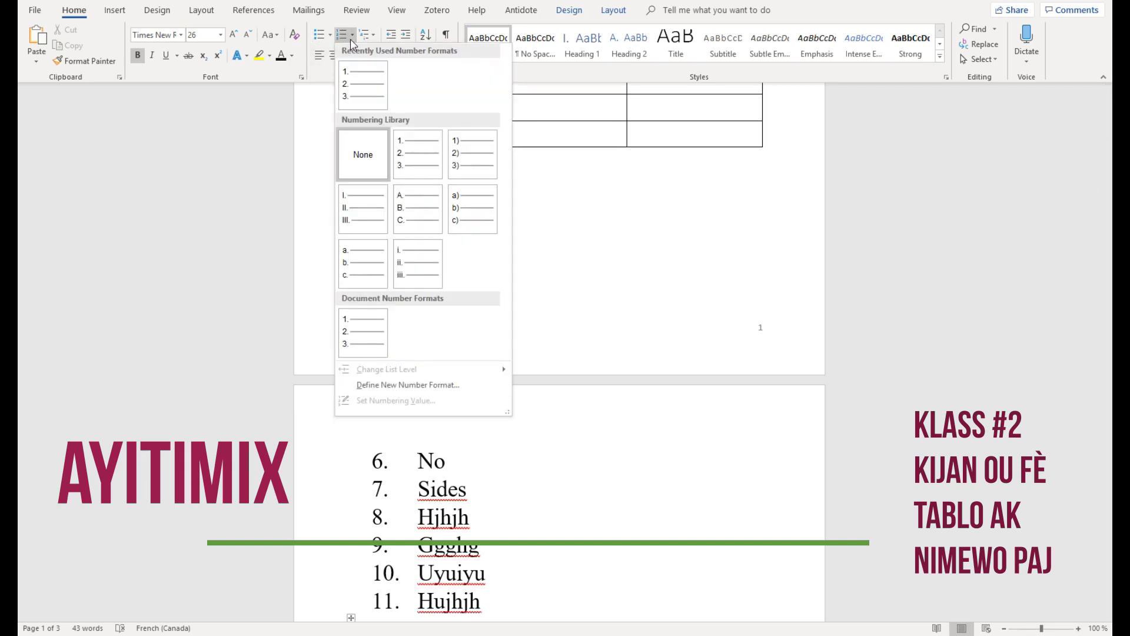
click(409, 154)
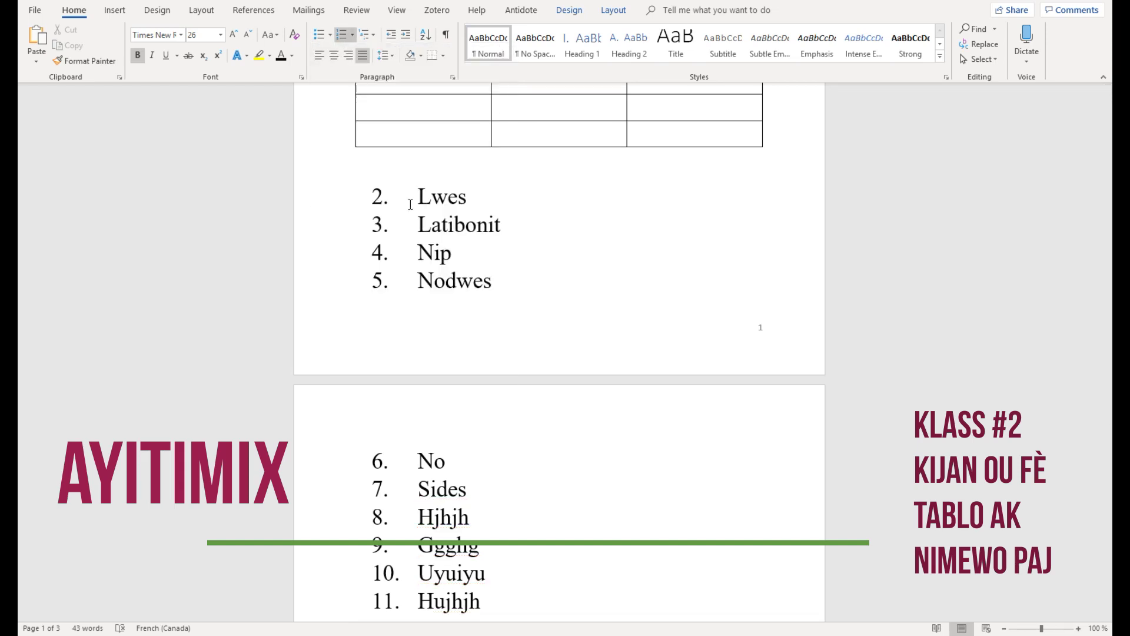
scroll(415, 116, down, 6)
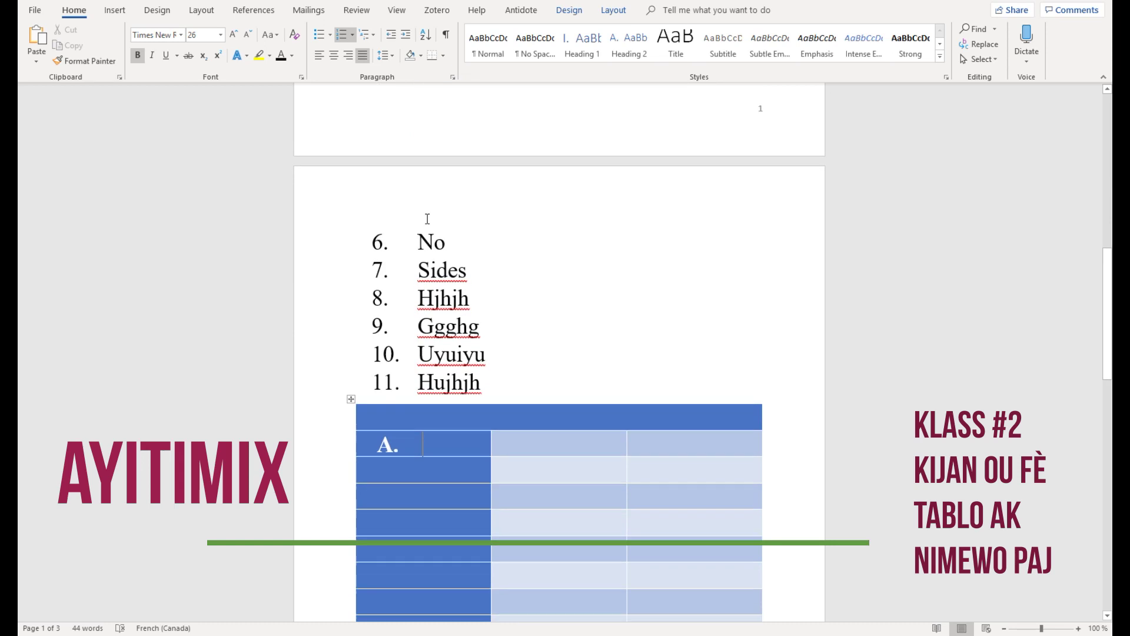
Remove the numbering from the "Lwes" line below the first table
scroll(433, 259, up, 7)
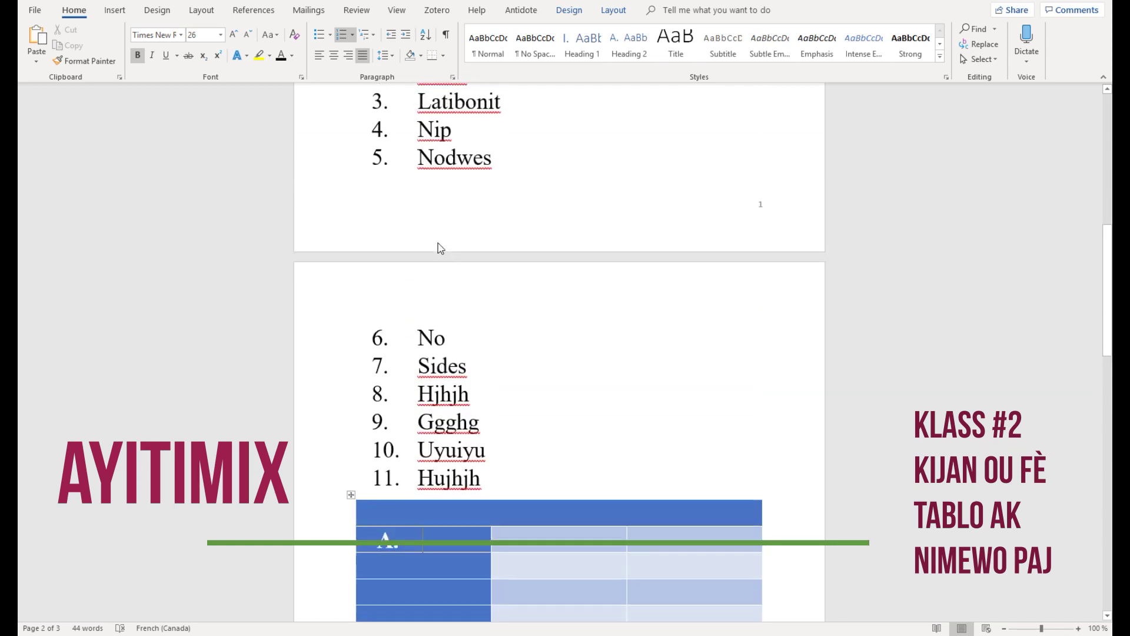
click(408, 252)
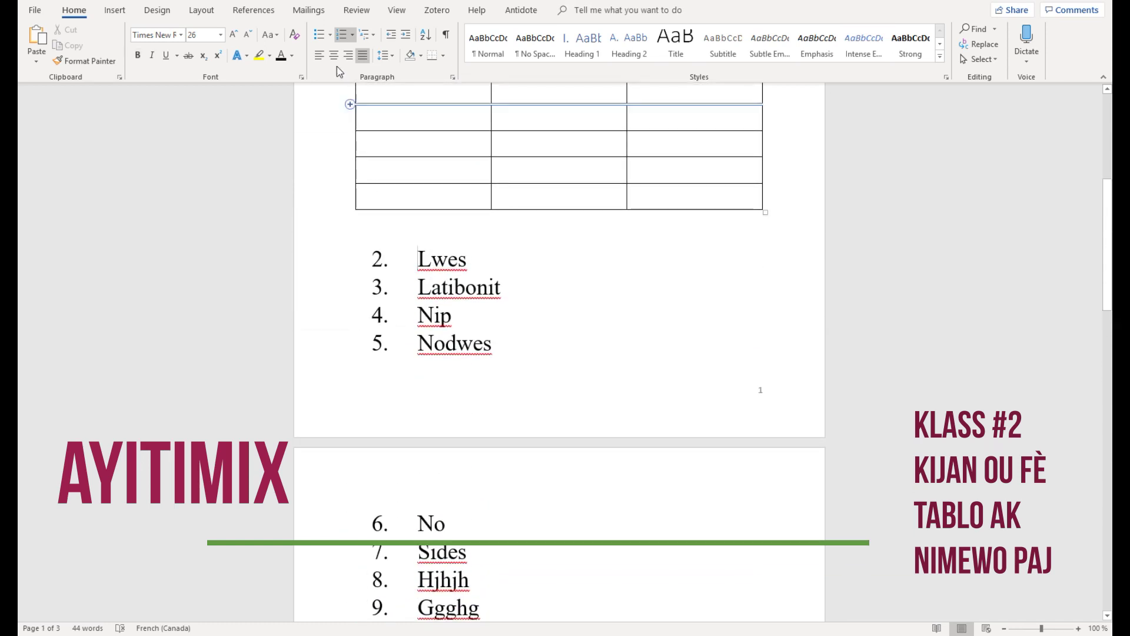
click(349, 36)
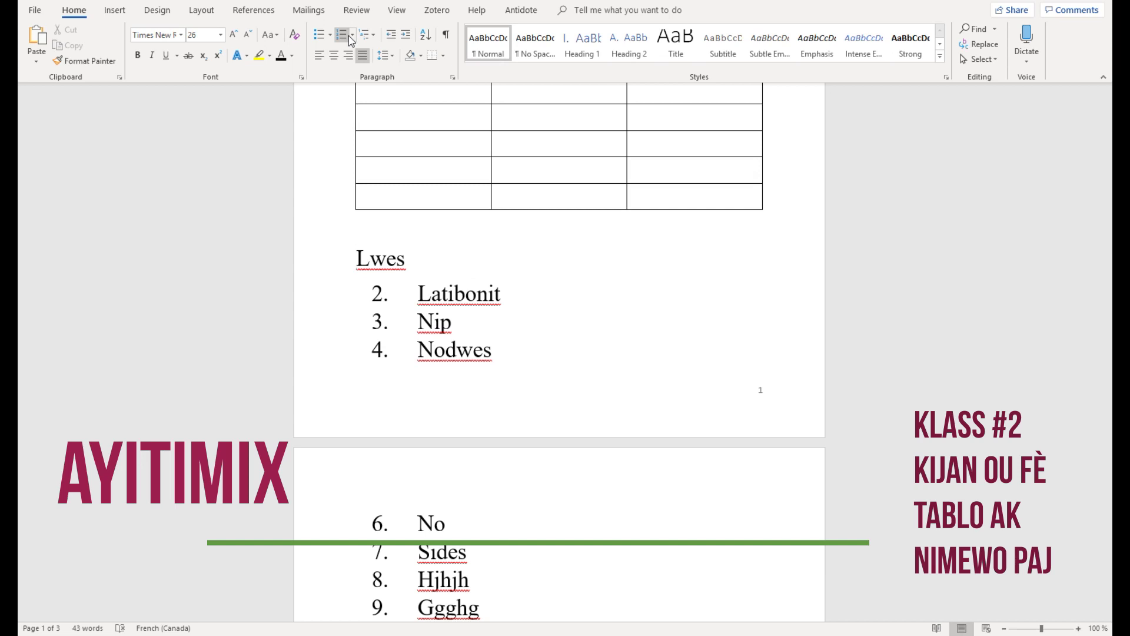
Change the numbering of the list from "Latibonit" to "Hujhjh" to the A. B. C. format
click(380, 289)
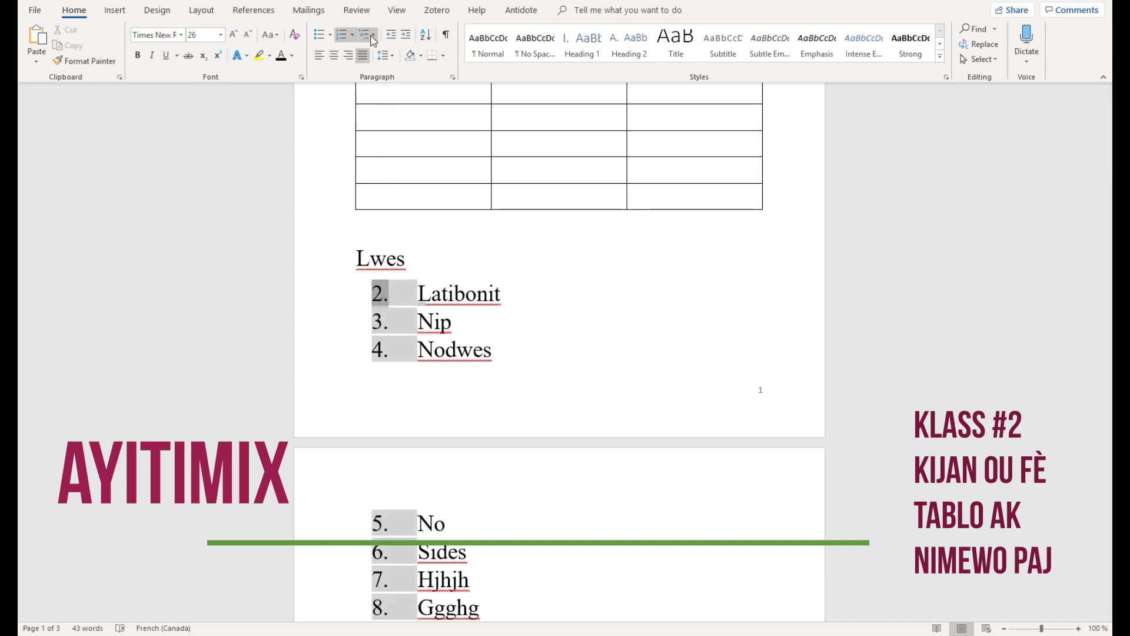
click(352, 35)
click(365, 97)
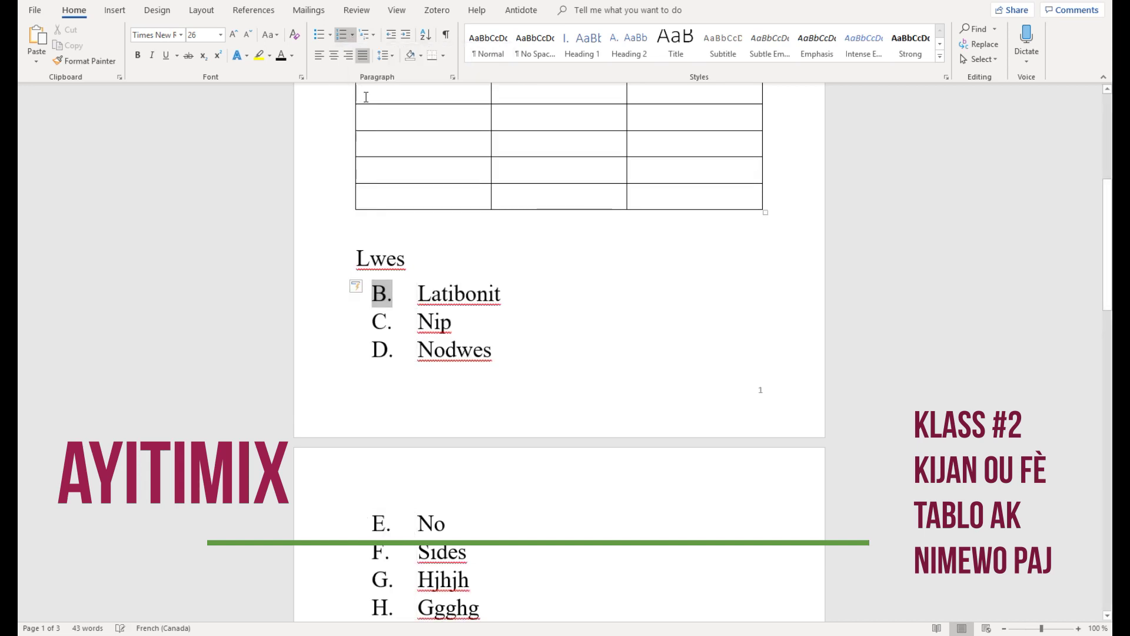
Try round, square and arrow bullets on the list that starts with "Latibonit"
click(318, 35)
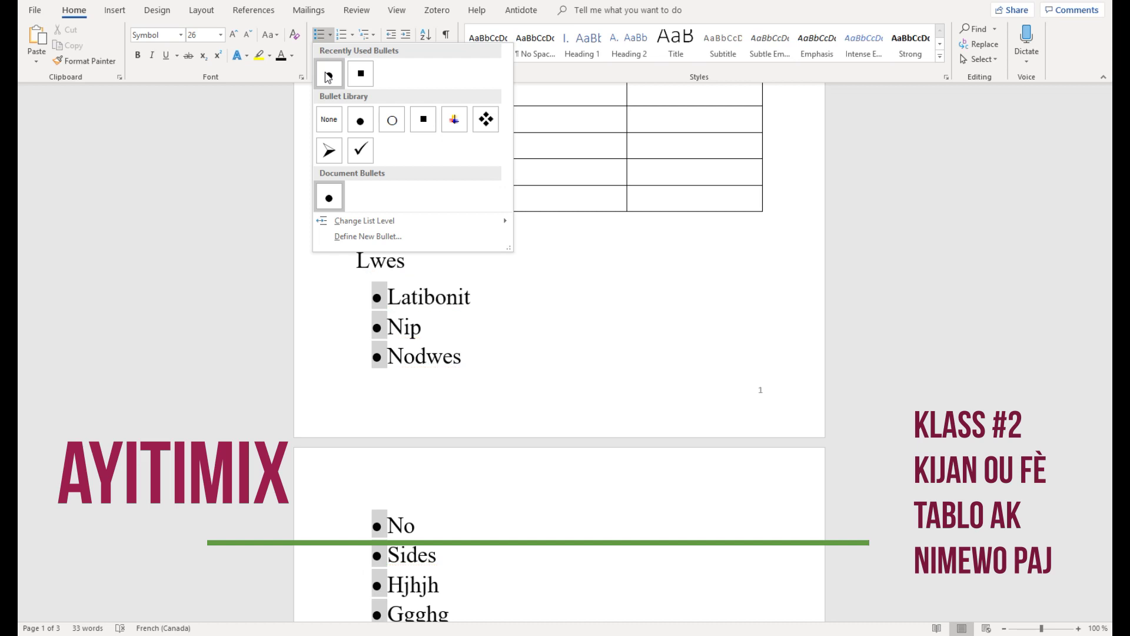
click(327, 74)
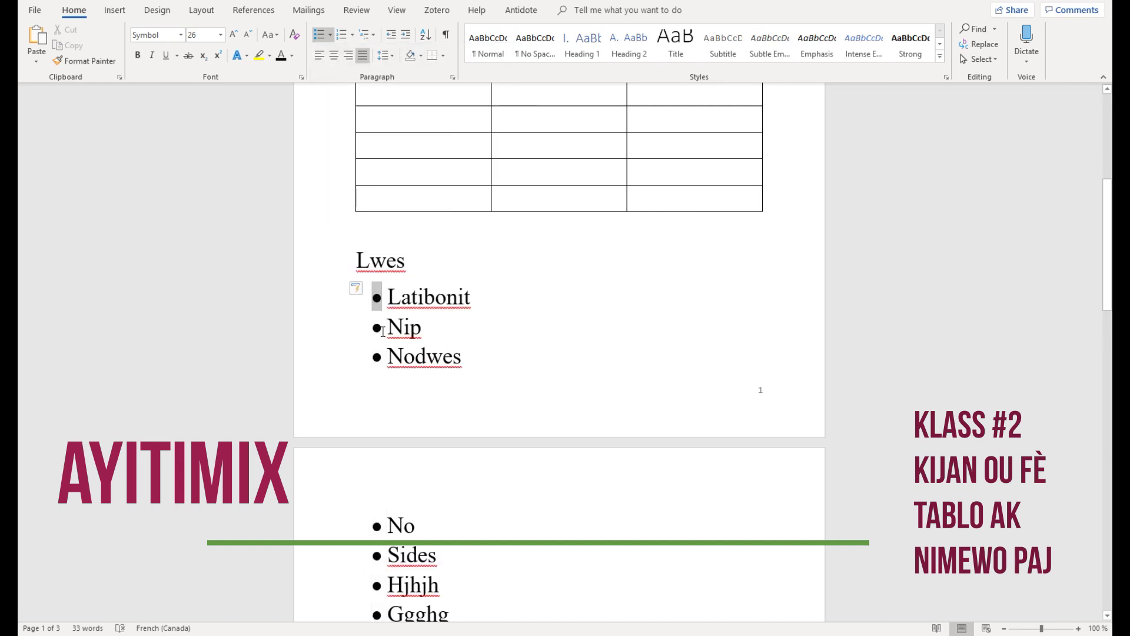
click(331, 35)
click(328, 76)
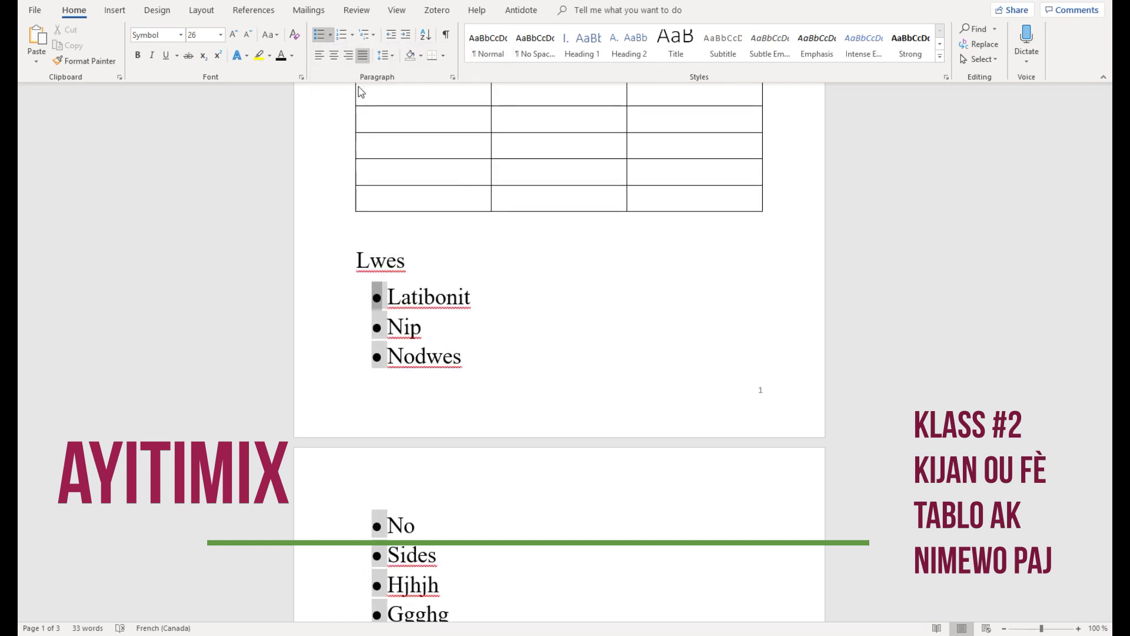
click(331, 35)
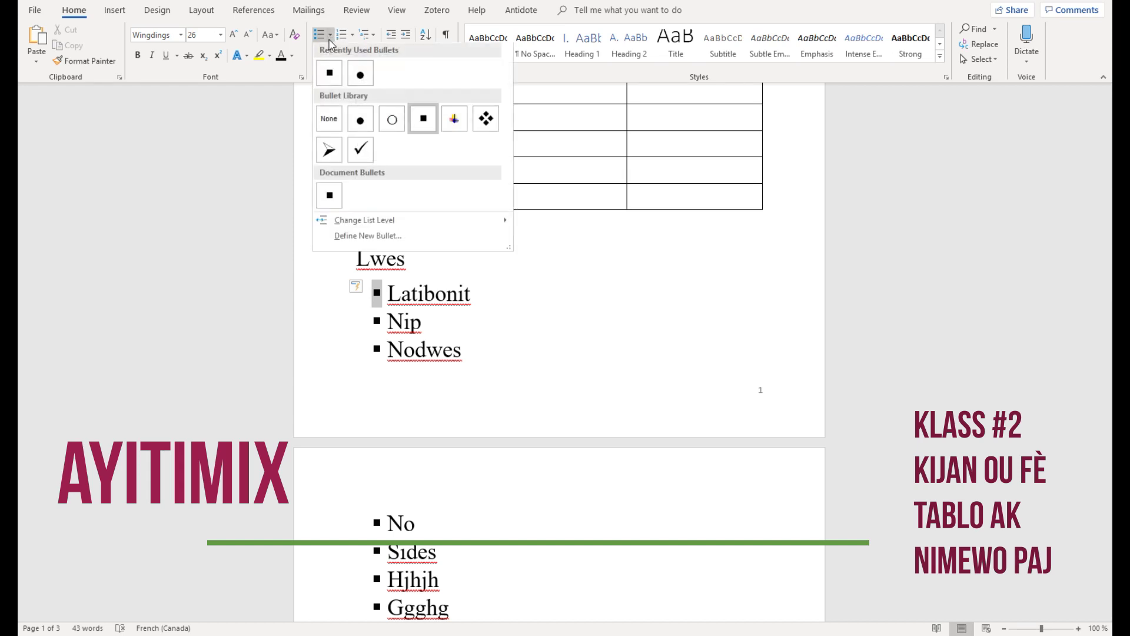
click(328, 148)
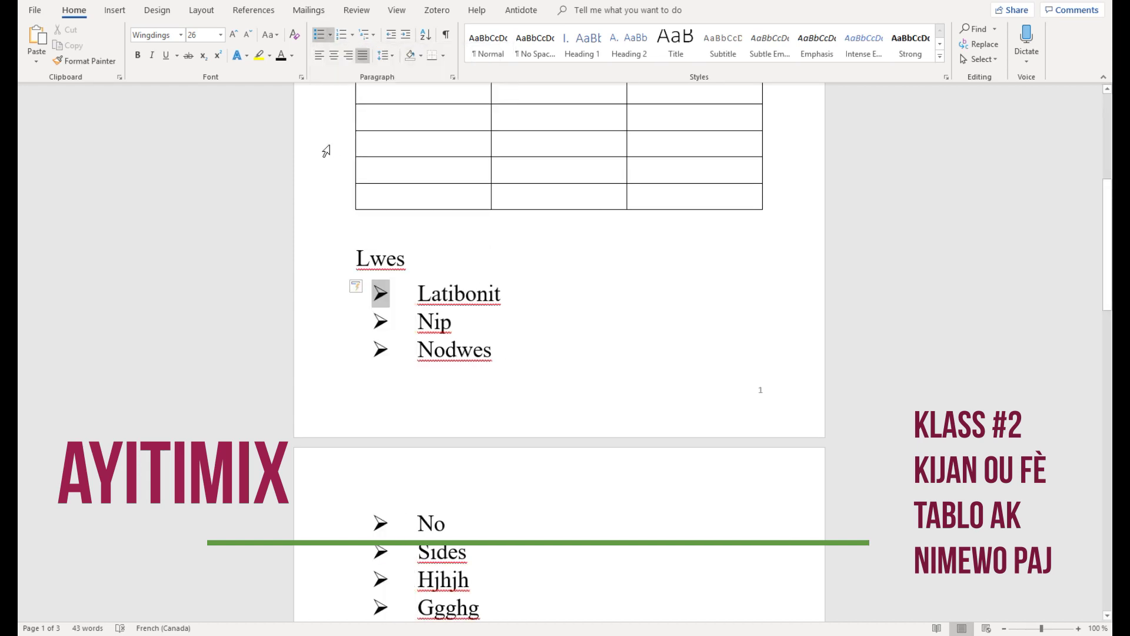
scroll(500, 347, down, 3)
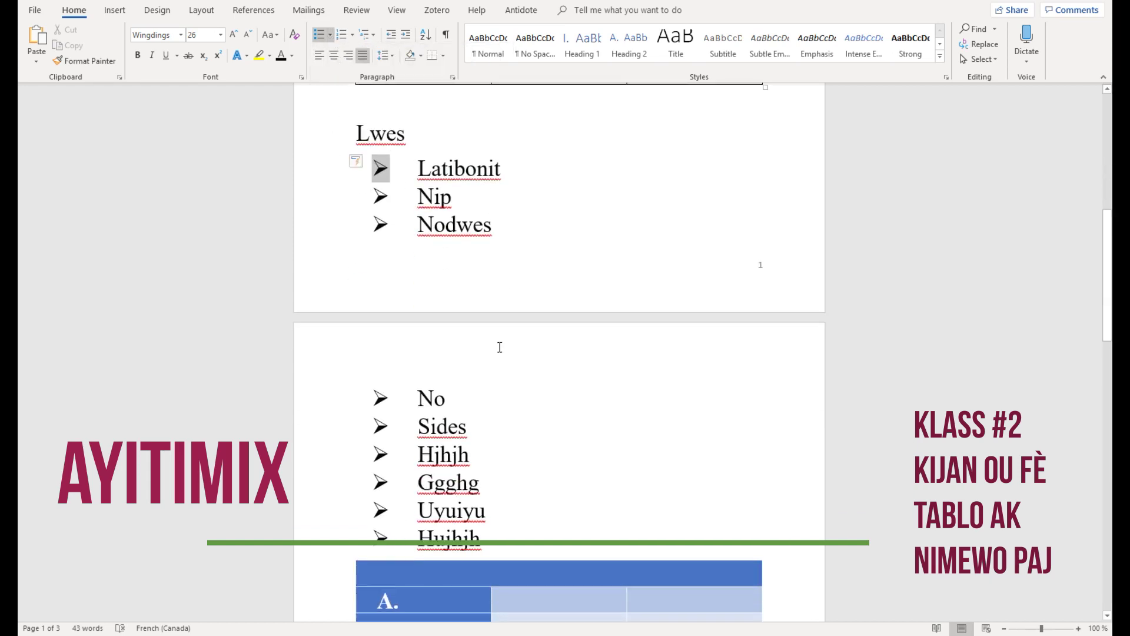
scroll(500, 348, up, 2)
Change the bullets of the list that starts with "Latibonit" to check marks
click(331, 35)
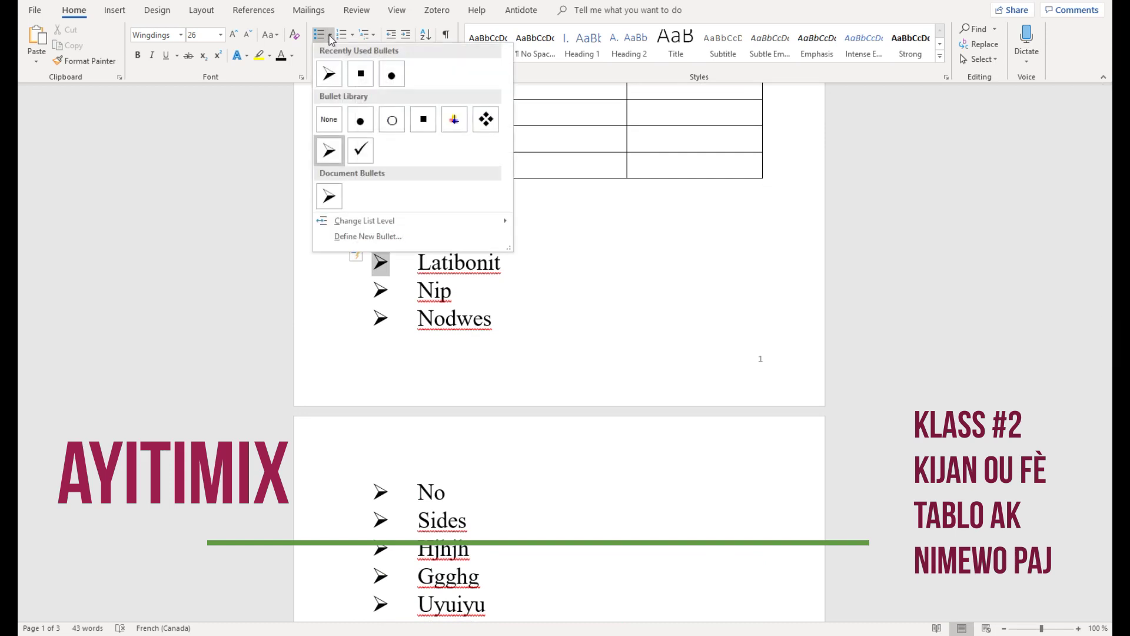
click(359, 160)
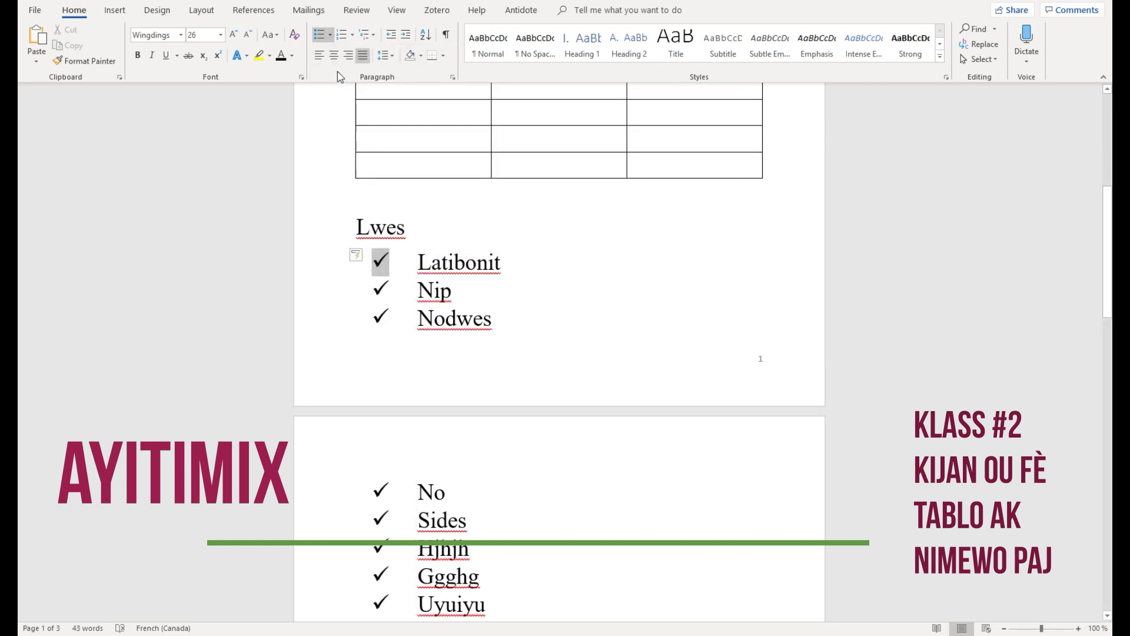
click(331, 35)
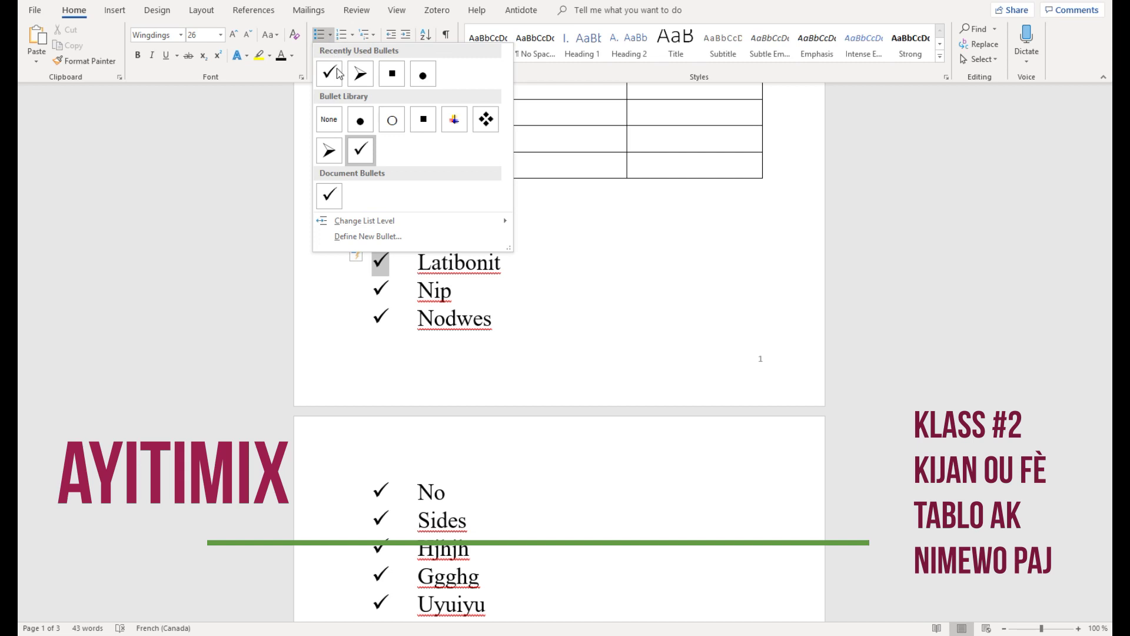